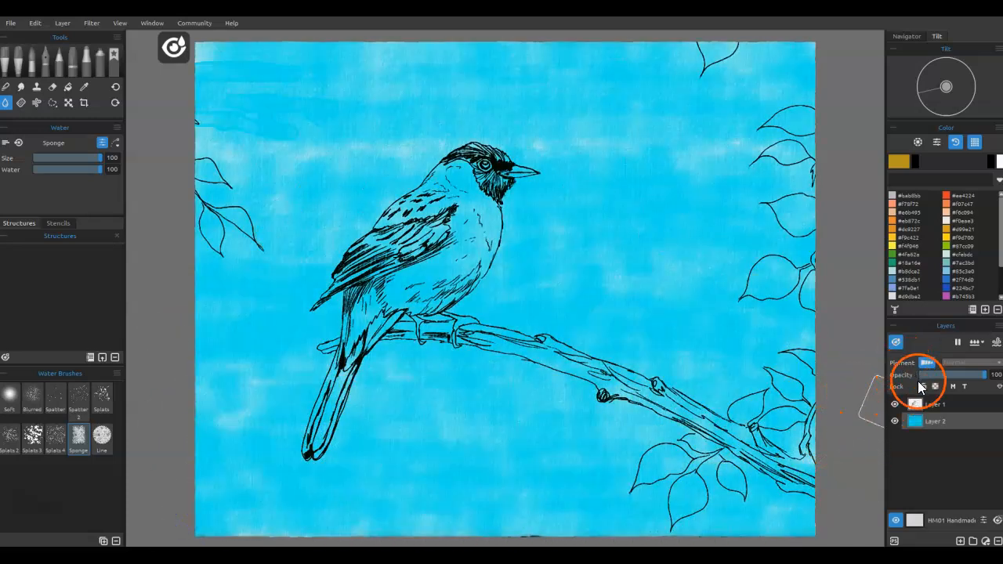
Step: Pause the paint diffusion and set up the watercolor Splat 2 brush in light blue with size 100, opacity 100 and water 43
click(958, 342)
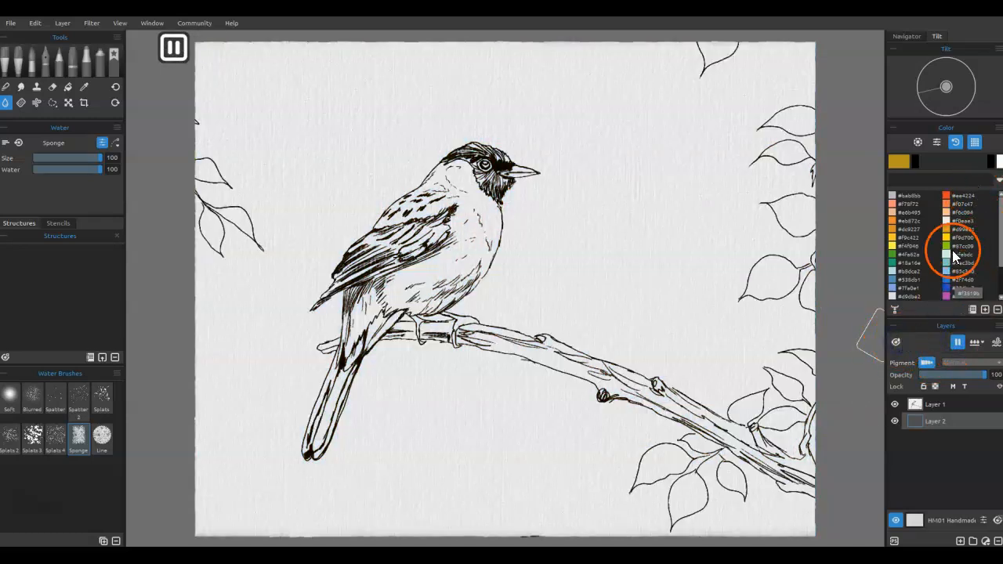
click(948, 271)
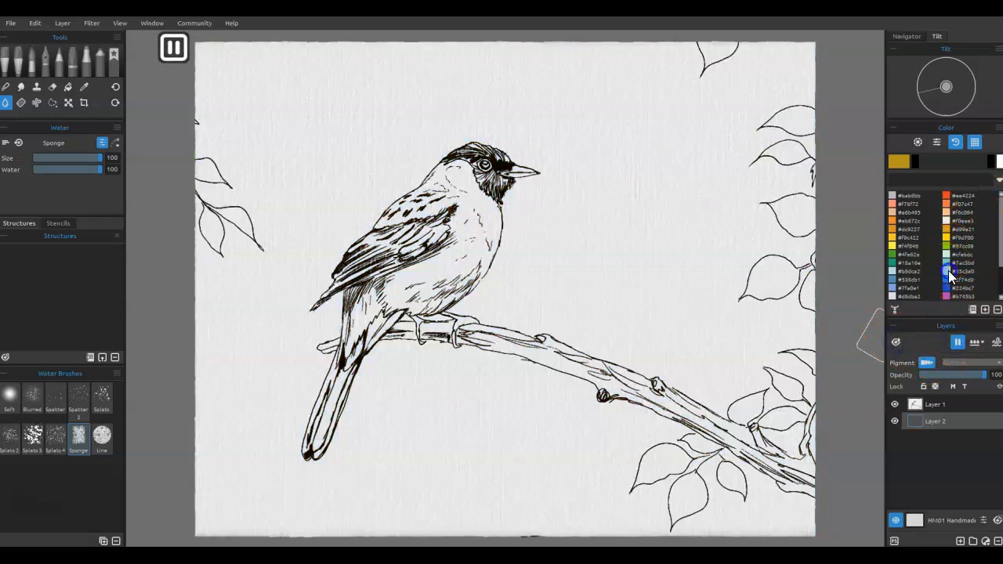
click(36, 103)
click(32, 62)
scroll(79, 451, down, 3)
scroll(82, 443, down, 3)
click(77, 429)
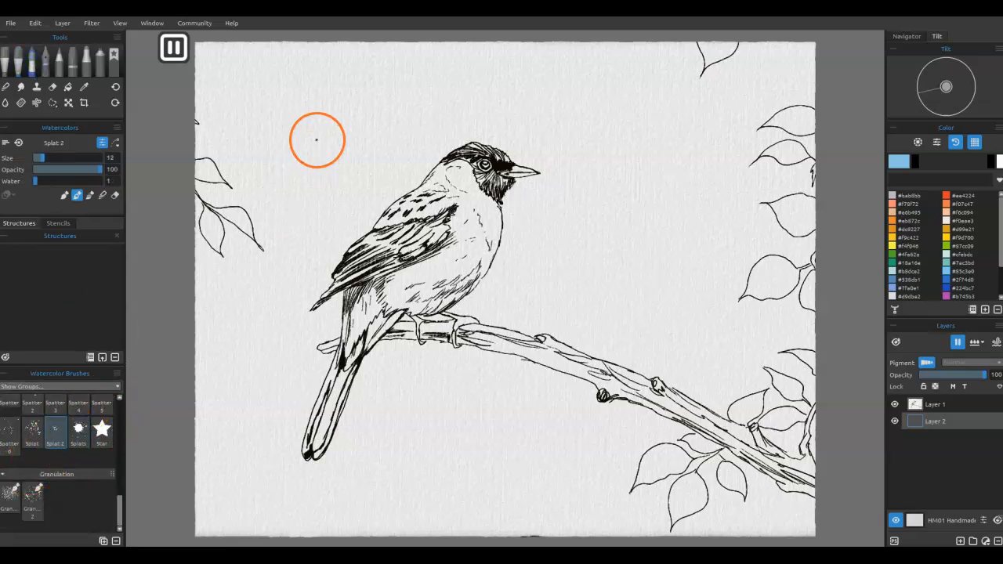
drag(316, 140, 316, 141)
mouse_move(63, 181)
mouse_down()
mouse_move(49, 181)
mouse_move(62, 181)
mouse_up()
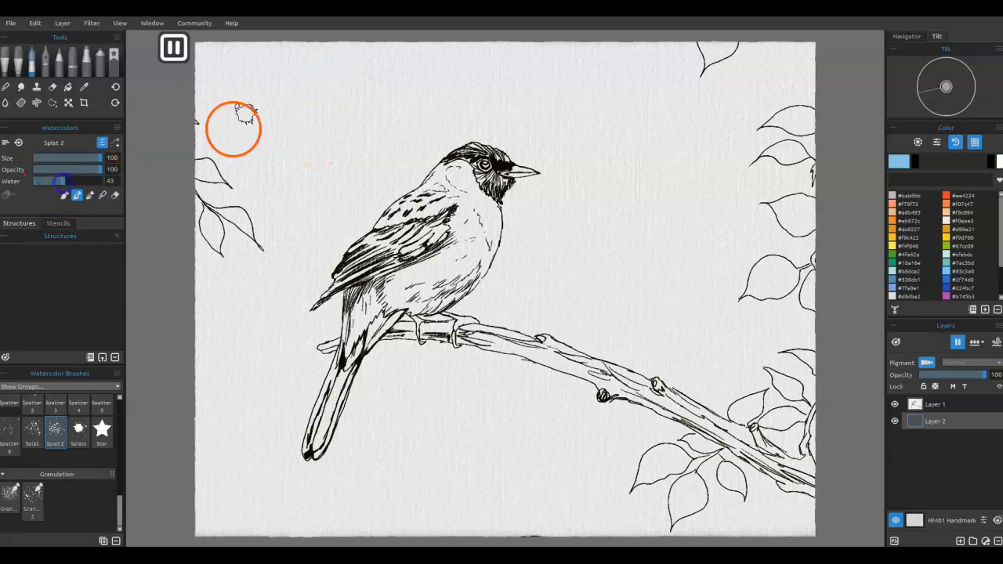
Step: Paint the sky around the bird on Layer 2 with textured patches of light blue, deep blue and periwinkle blue
mouse_move(376, 99)
mouse_down()
mouse_move(670, 179)
mouse_move(769, 45)
mouse_move(549, 84)
mouse_move(591, 66)
mouse_move(577, 236)
mouse_move(638, 182)
mouse_move(450, 102)
mouse_move(286, 51)
mouse_move(214, 90)
mouse_move(237, 110)
mouse_move(355, 120)
mouse_move(314, 190)
mouse_move(403, 170)
mouse_move(391, 51)
mouse_move(544, 107)
mouse_move(547, 51)
mouse_up()
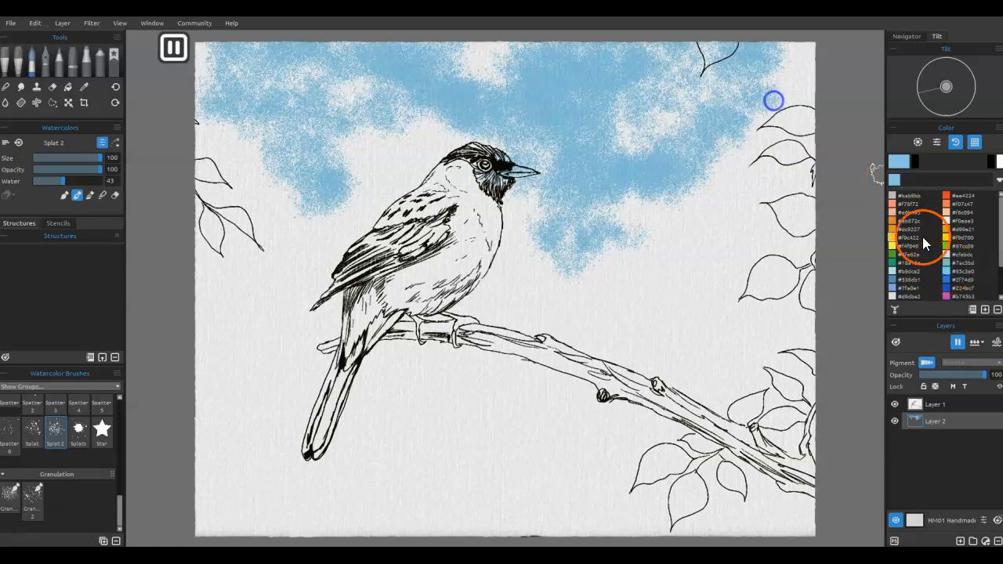
click(949, 279)
drag(666, 118, 596, 75)
drag(323, 71, 376, 50)
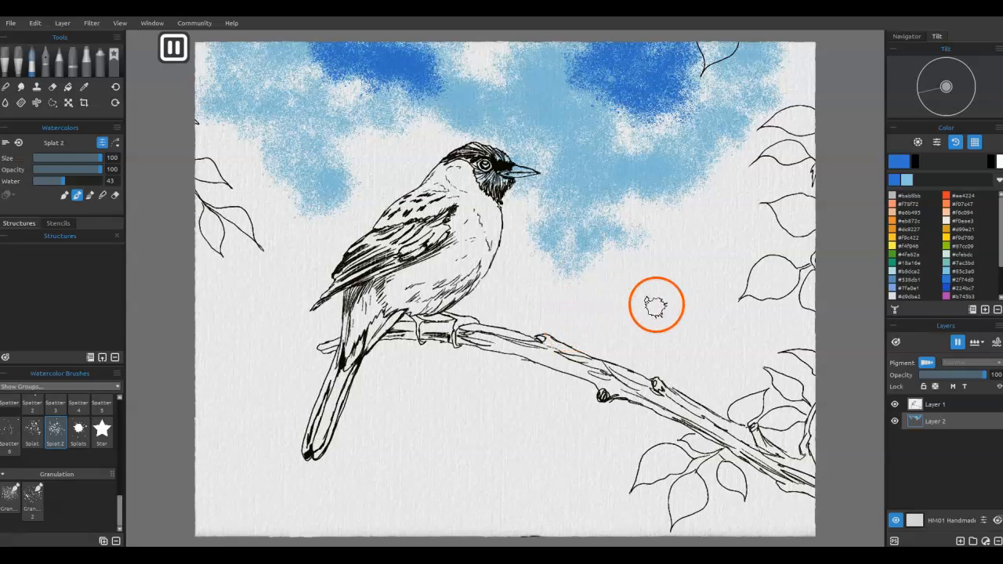
click(894, 288)
mouse_move(596, 278)
mouse_down()
mouse_move(689, 161)
mouse_move(392, 197)
mouse_move(399, 162)
mouse_move(206, 318)
mouse_move(218, 135)
mouse_up()
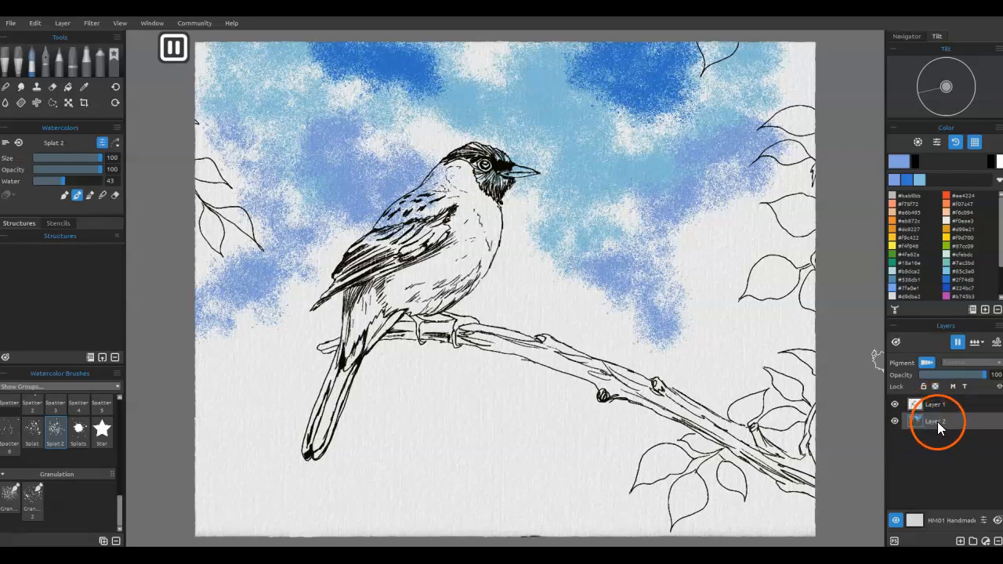
mouse_move(510, 273)
mouse_down()
mouse_move(504, 298)
mouse_move(548, 287)
mouse_up()
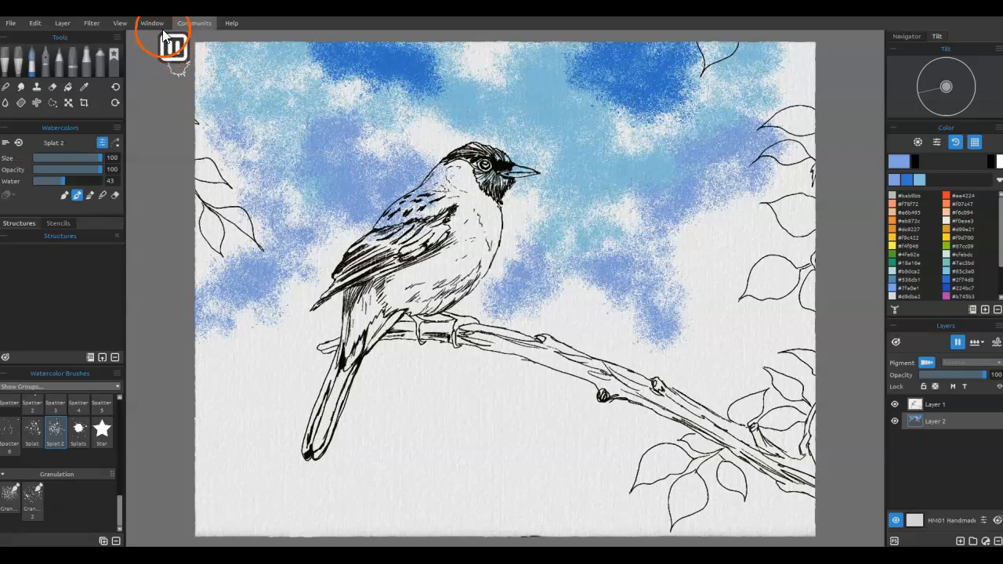
Step: Resume diffusion and scatter periwinkle, light blue and deep blue droplets across the sky with the Splats brush at size 50
click(958, 345)
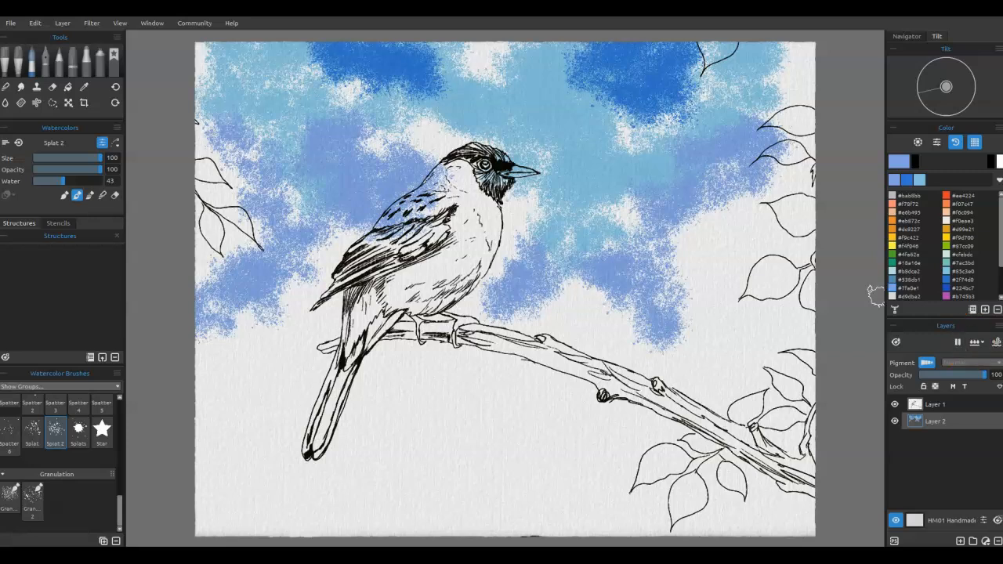
click(78, 431)
mouse_move(205, 365)
mouse_down()
mouse_move(243, 381)
mouse_move(269, 304)
mouse_move(365, 218)
mouse_move(697, 300)
mouse_move(698, 344)
mouse_move(589, 206)
mouse_move(623, 185)
mouse_move(741, 222)
mouse_up()
click(919, 178)
mouse_move(439, 220)
mouse_down()
mouse_move(448, 231)
mouse_move(466, 199)
mouse_up()
mouse_move(350, 129)
mouse_down()
mouse_move(467, 68)
mouse_move(563, 64)
mouse_move(751, 180)
mouse_move(733, 164)
mouse_move(822, 34)
mouse_up()
click(921, 181)
mouse_move(705, 86)
mouse_down()
mouse_move(692, 74)
mouse_move(737, 54)
mouse_up()
mouse_move(282, 118)
mouse_down()
mouse_move(204, 103)
mouse_move(186, 61)
mouse_up()
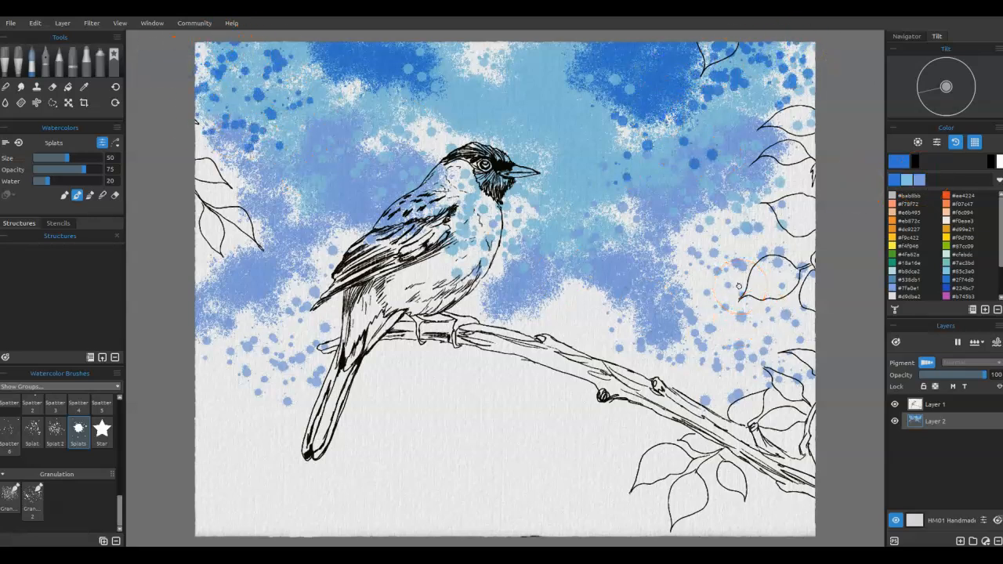
Step: Scatter teal droplets over the sky, along both sides of the canvas and around the branch
click(954, 264)
mouse_move(722, 225)
mouse_down()
mouse_move(609, 244)
mouse_move(555, 154)
mouse_up()
mouse_move(183, 253)
mouse_down()
mouse_move(212, 168)
mouse_move(279, 315)
mouse_move(589, 336)
mouse_move(699, 303)
mouse_move(846, 327)
mouse_up()
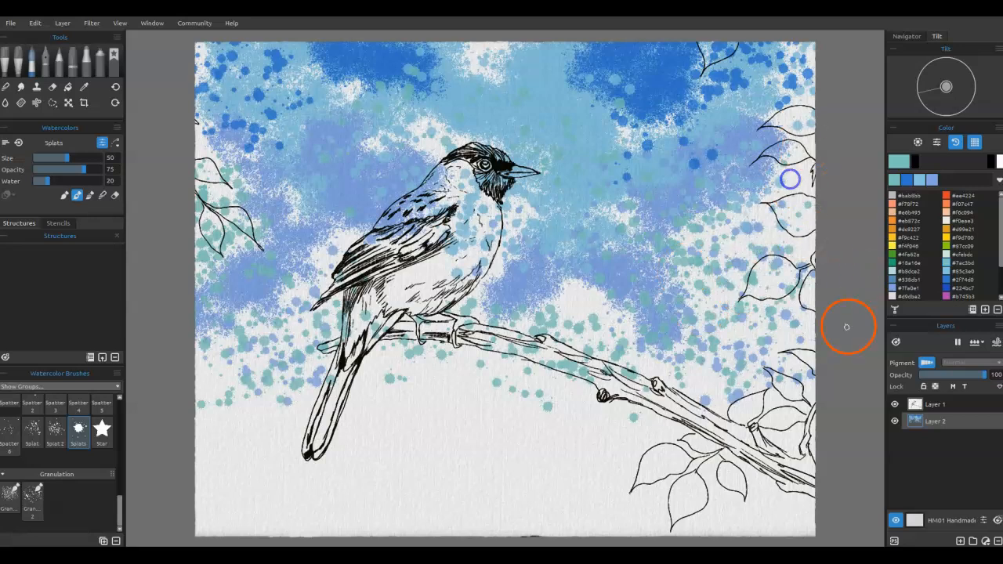
Step: Paint textured teal patches along both sides of the sky with the watercolor Splat brush at size 100
click(6, 104)
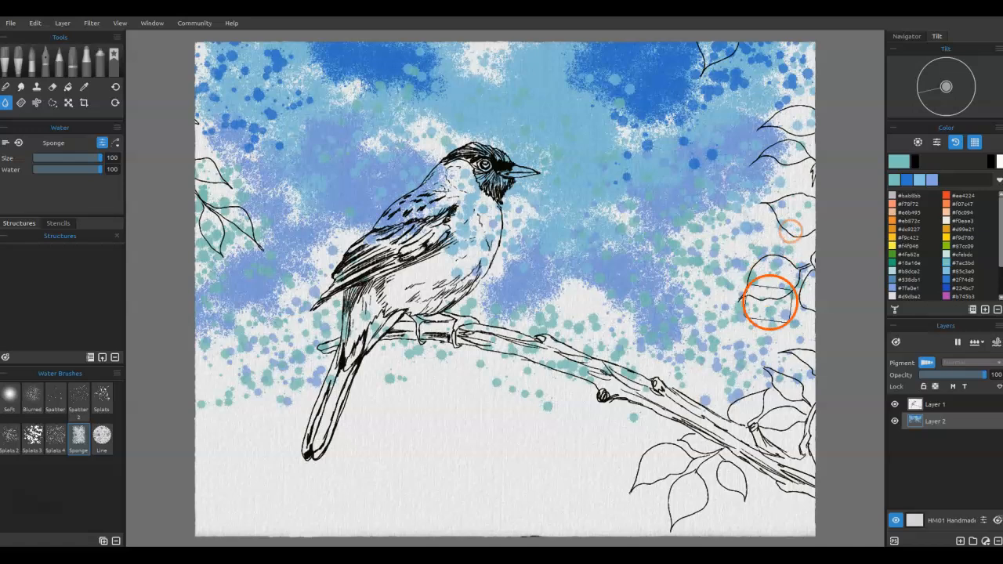
click(946, 264)
click(32, 427)
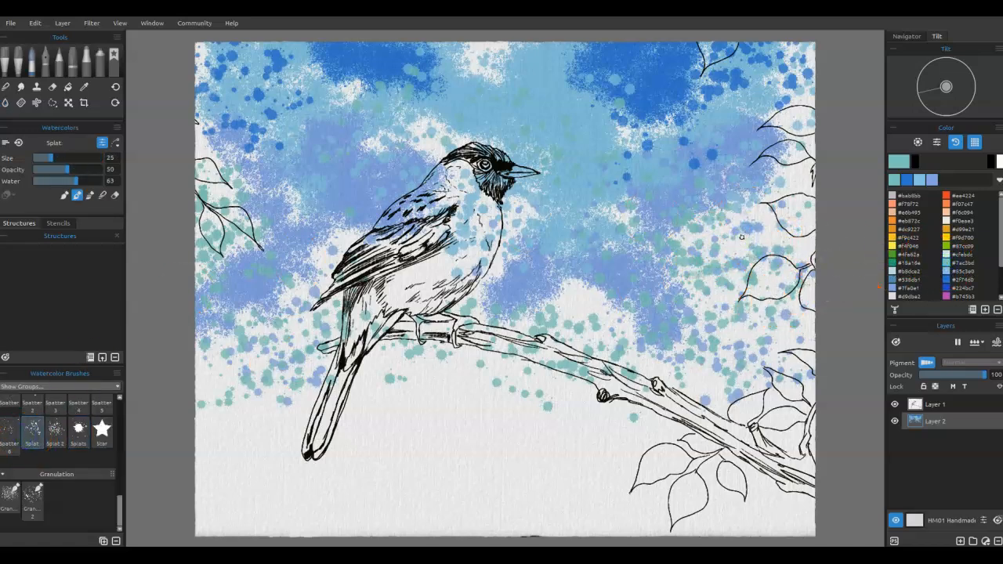
drag(744, 236, 765, 227)
mouse_move(693, 250)
mouse_down()
mouse_move(811, 143)
mouse_move(793, 38)
mouse_up()
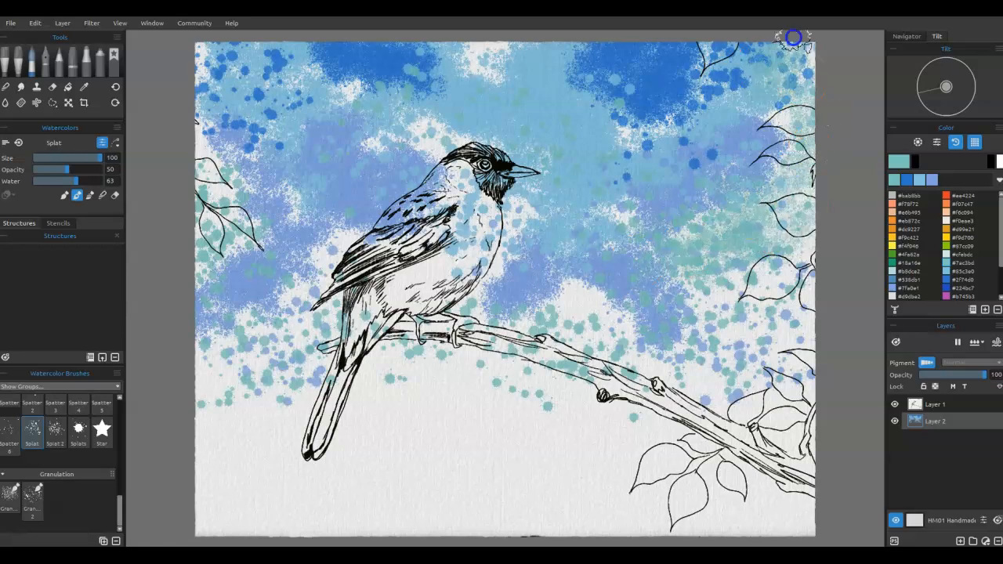
drag(217, 135, 220, 295)
mouse_move(239, 342)
mouse_down()
mouse_move(183, 386)
mouse_move(325, 348)
mouse_up()
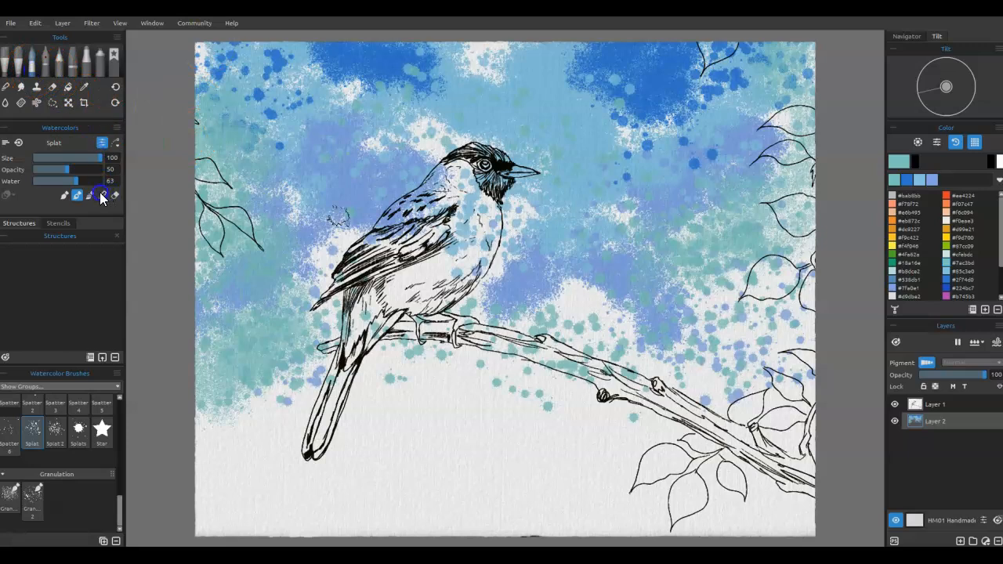
Step: Set up the Gouache Fan Line brush for blending at size 100 and pause the diffusion
scroll(75, 438, up, 5)
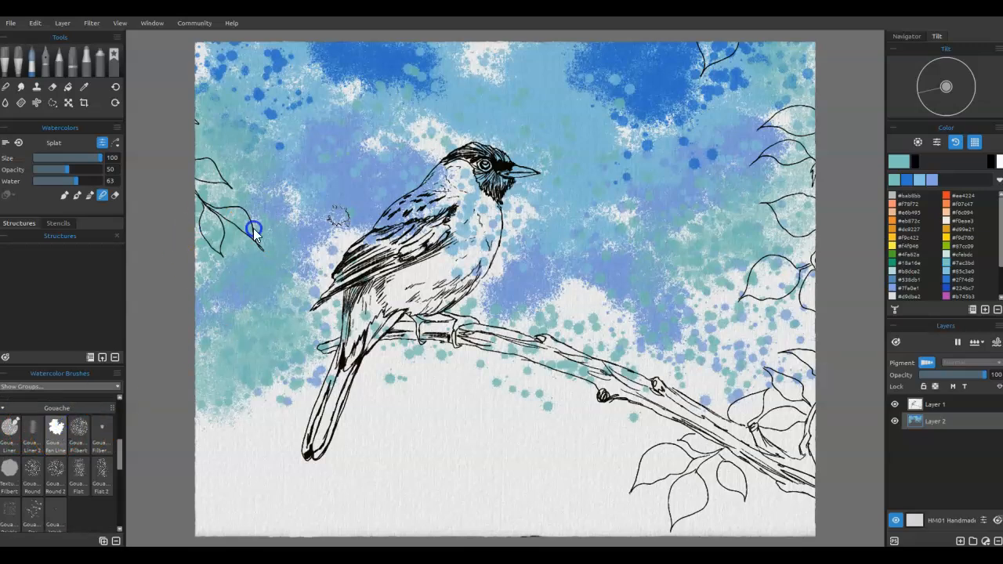
click(56, 433)
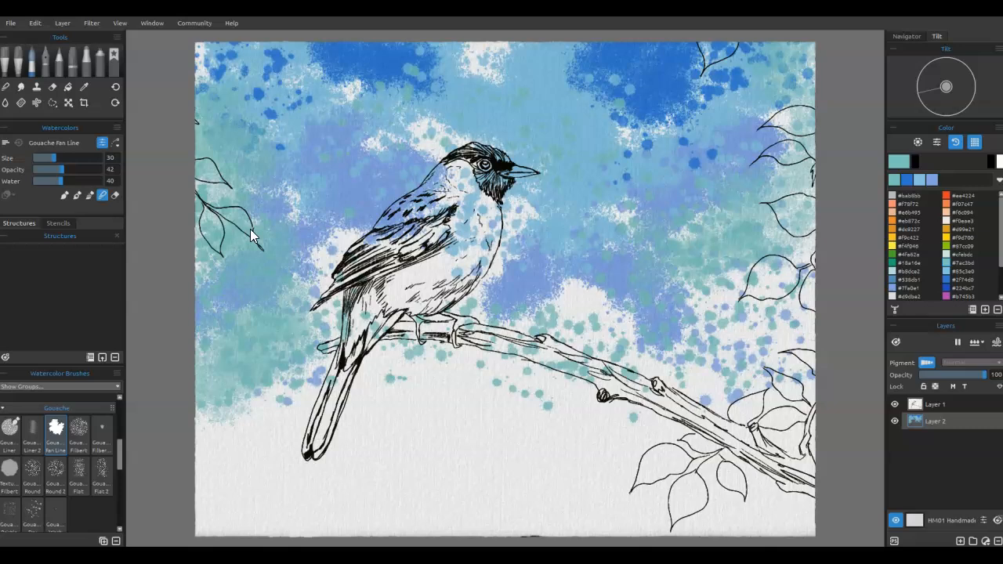
click(958, 342)
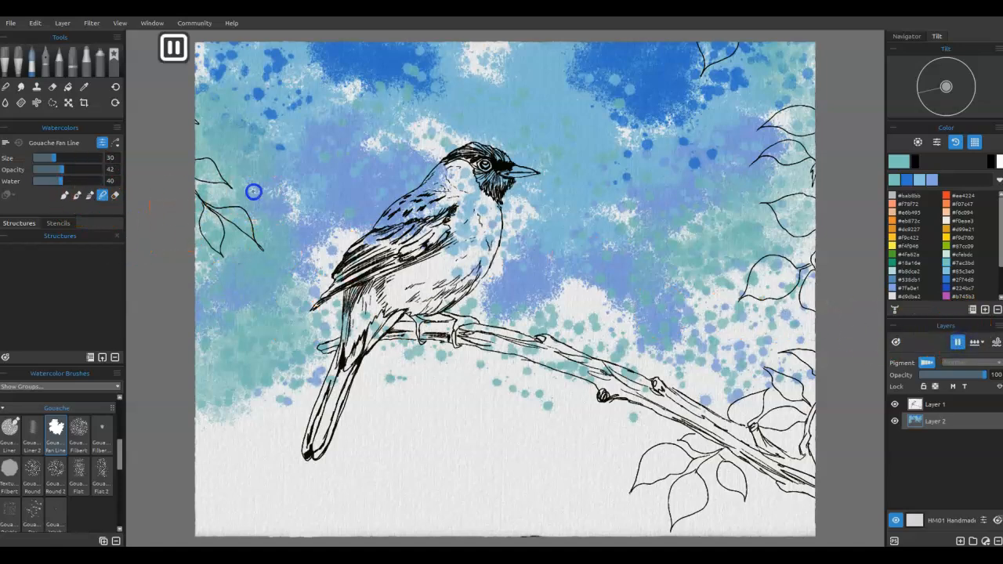
drag(342, 226, 337, 227)
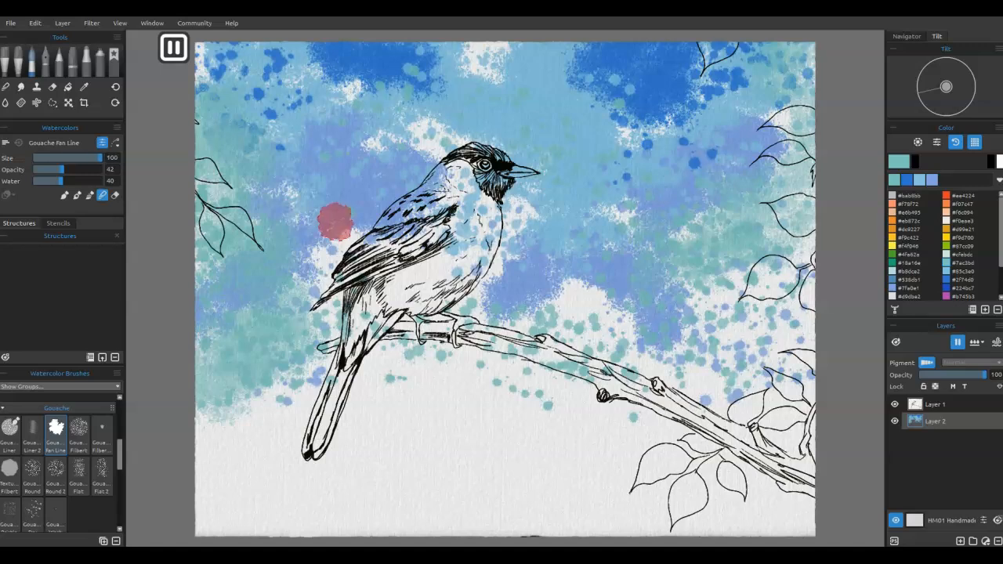
Step: Blend the blue, periwinkle and teal patches and droplets into a soft sky across the canvas
mouse_move(467, 69)
mouse_down()
mouse_move(457, 87)
mouse_move(479, 76)
mouse_up()
mouse_move(419, 77)
mouse_down()
mouse_move(424, 110)
mouse_move(420, 84)
mouse_up()
mouse_move(491, 71)
mouse_down()
mouse_move(396, 152)
mouse_move(351, 139)
mouse_up()
mouse_move(365, 89)
mouse_down()
mouse_move(304, 74)
mouse_move(347, 52)
mouse_move(260, 61)
mouse_move(283, 57)
mouse_up()
mouse_move(250, 110)
mouse_down()
mouse_move(262, 184)
mouse_move(273, 146)
mouse_move(368, 170)
mouse_move(405, 192)
mouse_move(355, 255)
mouse_move(331, 268)
mouse_move(283, 234)
mouse_move(203, 240)
mouse_move(235, 303)
mouse_move(332, 347)
mouse_move(270, 397)
mouse_move(284, 404)
mouse_move(271, 367)
mouse_move(242, 388)
mouse_move(224, 363)
mouse_move(296, 314)
mouse_move(368, 361)
mouse_up()
mouse_move(294, 112)
mouse_down()
mouse_move(273, 72)
mouse_move(218, 55)
mouse_move(317, 53)
mouse_move(461, 83)
mouse_move(751, 69)
mouse_move(720, 64)
mouse_move(804, 41)
mouse_move(788, 75)
mouse_move(686, 112)
mouse_move(640, 147)
mouse_move(612, 115)
mouse_move(636, 68)
mouse_move(599, 109)
mouse_move(590, 42)
mouse_move(591, 53)
mouse_move(697, 44)
mouse_move(639, 102)
mouse_move(567, 95)
mouse_move(539, 63)
mouse_move(578, 131)
mouse_move(635, 134)
mouse_move(722, 85)
mouse_move(786, 93)
mouse_move(782, 50)
mouse_up()
mouse_move(601, 177)
mouse_down()
mouse_move(730, 126)
mouse_move(796, 125)
mouse_move(785, 115)
mouse_move(818, 202)
mouse_move(698, 216)
mouse_move(703, 199)
mouse_move(591, 218)
mouse_move(552, 183)
mouse_move(523, 182)
mouse_move(535, 144)
mouse_move(508, 107)
mouse_move(441, 167)
mouse_move(493, 213)
mouse_move(520, 192)
mouse_move(485, 296)
mouse_move(543, 302)
mouse_move(697, 225)
mouse_move(805, 239)
mouse_move(799, 226)
mouse_move(801, 297)
mouse_move(804, 268)
mouse_move(818, 331)
mouse_move(712, 350)
mouse_move(754, 397)
mouse_move(726, 296)
mouse_move(649, 350)
mouse_move(708, 269)
mouse_move(693, 285)
mouse_move(642, 281)
mouse_move(623, 338)
mouse_move(605, 295)
mouse_move(543, 353)
mouse_move(496, 292)
mouse_move(489, 232)
mouse_move(419, 276)
mouse_move(479, 165)
mouse_move(432, 178)
mouse_move(501, 206)
mouse_move(383, 238)
mouse_move(340, 308)
mouse_move(388, 373)
mouse_move(476, 393)
mouse_move(552, 403)
mouse_move(560, 382)
mouse_move(683, 370)
mouse_move(622, 431)
mouse_move(637, 321)
mouse_move(617, 323)
mouse_move(779, 401)
mouse_move(795, 426)
mouse_up()
mouse_move(694, 485)
mouse_down()
mouse_move(789, 125)
mouse_move(690, 242)
mouse_move(522, 123)
mouse_move(432, 166)
mouse_move(197, 193)
mouse_move(260, 118)
mouse_up()
mouse_move(394, 286)
mouse_down()
mouse_move(286, 354)
mouse_move(224, 320)
mouse_move(259, 442)
mouse_move(220, 422)
mouse_move(337, 441)
mouse_move(359, 393)
mouse_move(452, 417)
mouse_move(685, 374)
mouse_move(592, 272)
mouse_up()
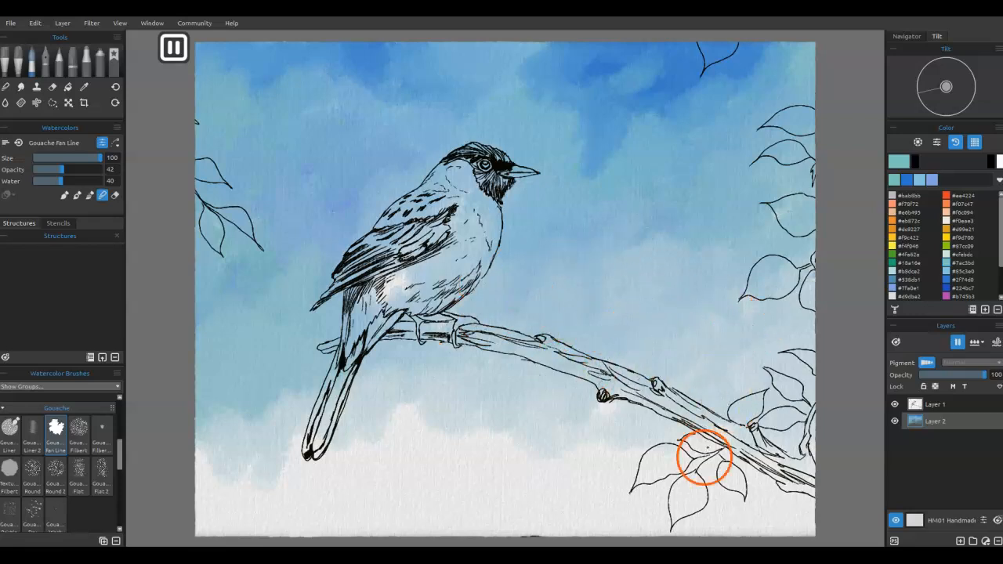
Step: Blend the sky color through the bird's belly and tail area and down into the white lower part of the paper
mouse_move(408, 278)
mouse_down()
mouse_move(396, 300)
mouse_move(452, 288)
mouse_up()
drag(317, 424, 313, 469)
drag(296, 450, 307, 496)
drag(347, 462, 335, 486)
drag(435, 457, 380, 445)
drag(286, 410, 283, 423)
mouse_move(471, 217)
mouse_down()
mouse_move(463, 207)
mouse_move(504, 249)
mouse_up()
mouse_move(782, 294)
mouse_down()
mouse_move(749, 305)
mouse_move(801, 280)
mouse_up()
drag(773, 421, 789, 485)
drag(771, 399, 724, 424)
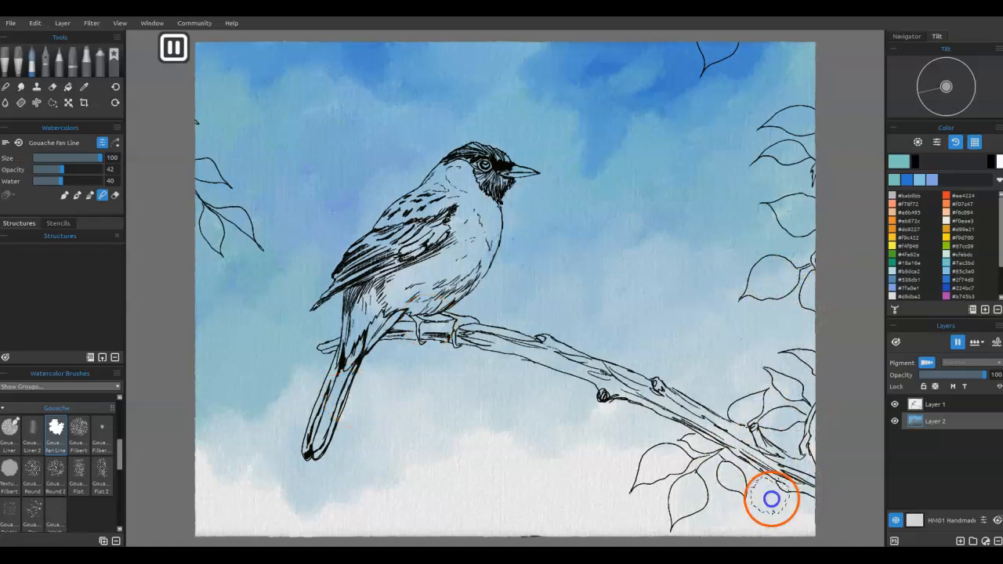
mouse_move(519, 427)
mouse_down()
mouse_move(468, 513)
mouse_move(401, 453)
mouse_move(274, 498)
mouse_move(180, 430)
mouse_move(226, 405)
mouse_move(265, 355)
mouse_move(236, 428)
mouse_move(373, 487)
mouse_up()
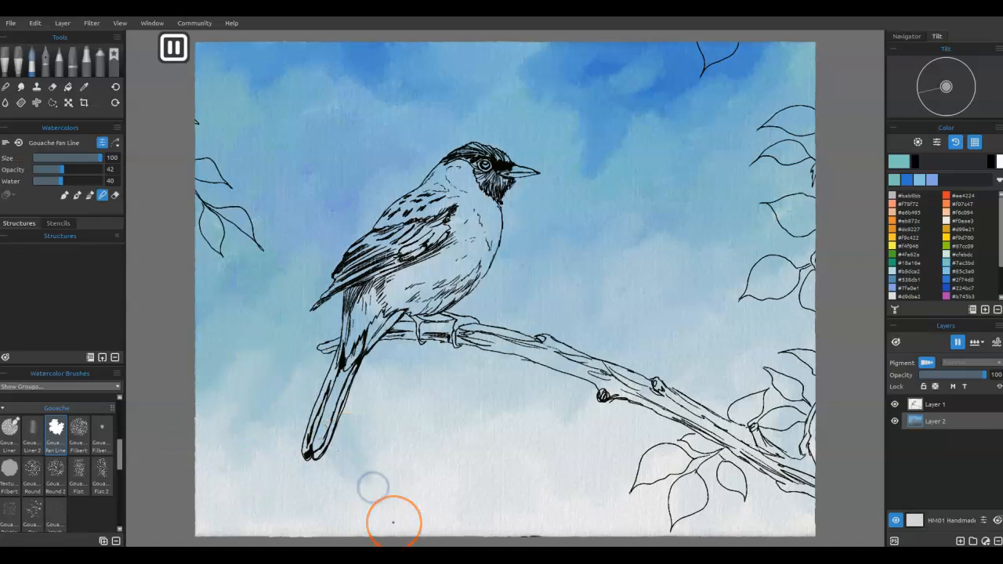
Step: Soften the deep blue transitions above and beside the bird with more blending strokes
mouse_move(599, 146)
mouse_down()
mouse_move(566, 184)
mouse_move(612, 161)
mouse_move(597, 204)
mouse_up()
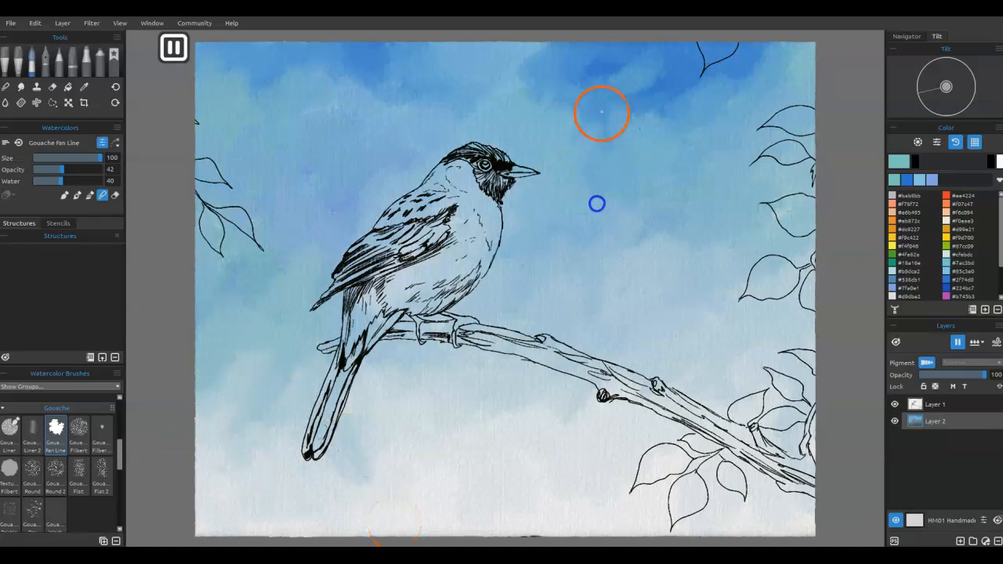
mouse_move(507, 98)
mouse_down()
mouse_move(547, 105)
mouse_move(560, 131)
mouse_move(381, 129)
mouse_up()
mouse_move(332, 228)
mouse_down()
mouse_move(394, 224)
mouse_move(334, 226)
mouse_up()
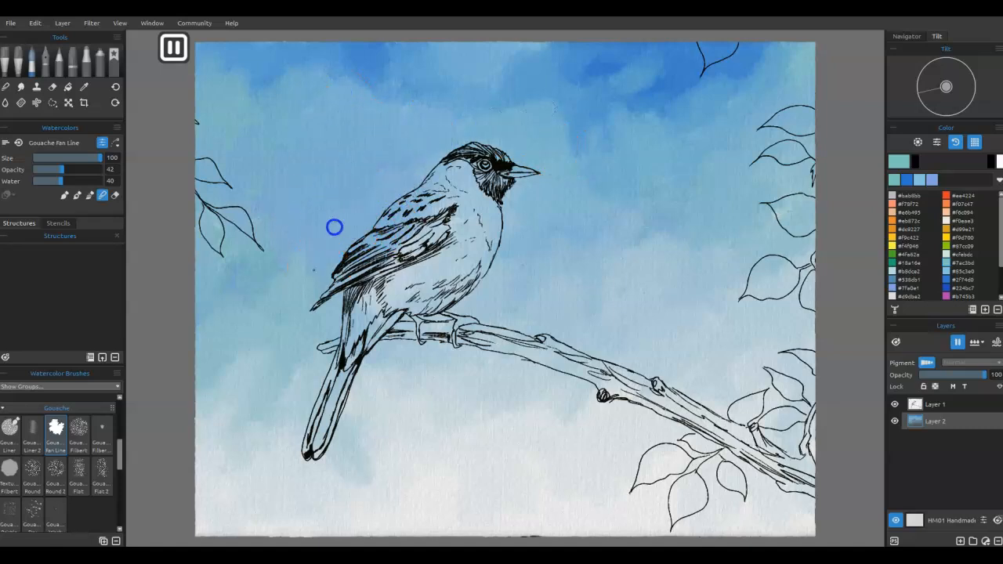
click(116, 375)
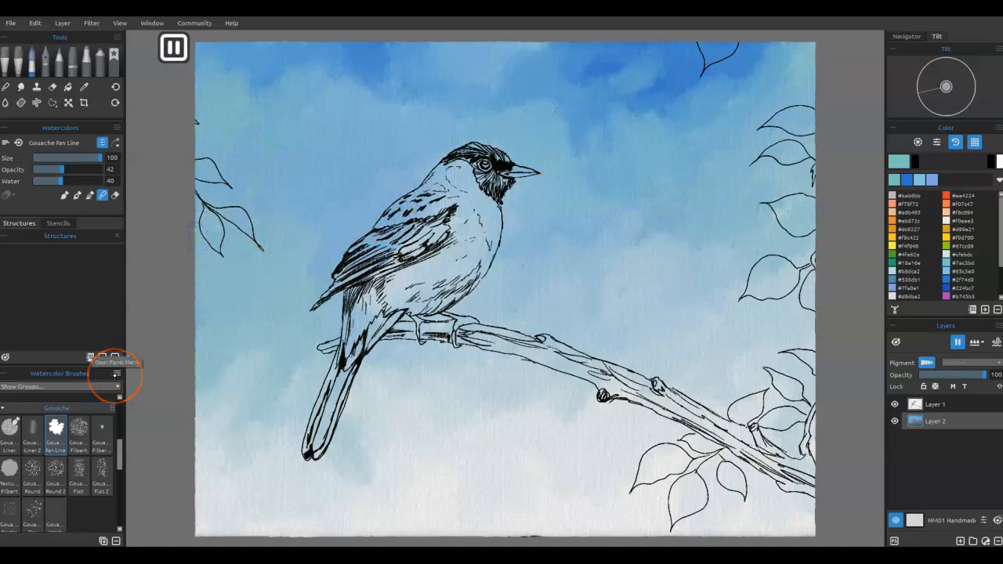
click(803, 321)
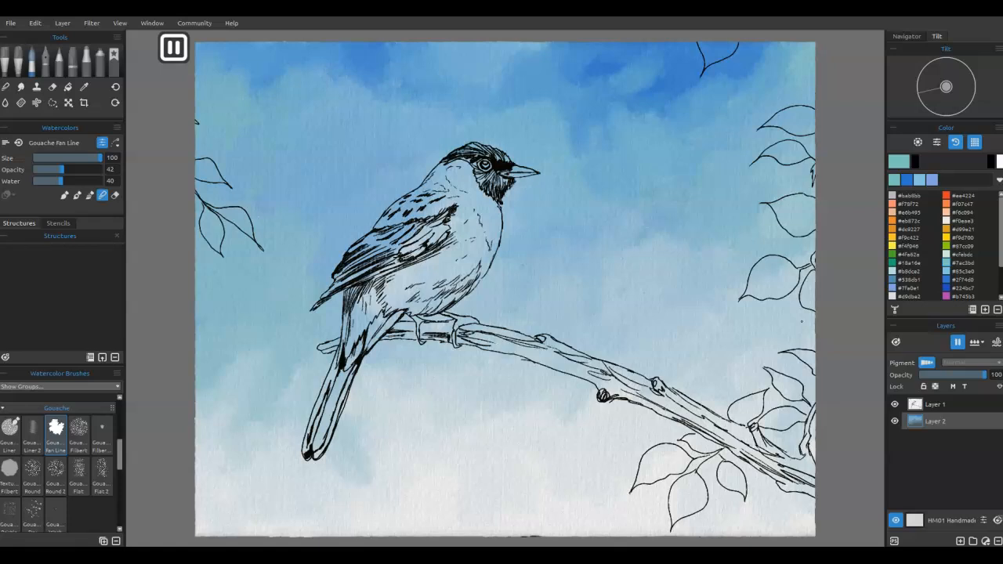
Step: Resume diffusion, add a new layer above the sky layer and switch the Gouache Fan Line brush to painting with green
click(958, 342)
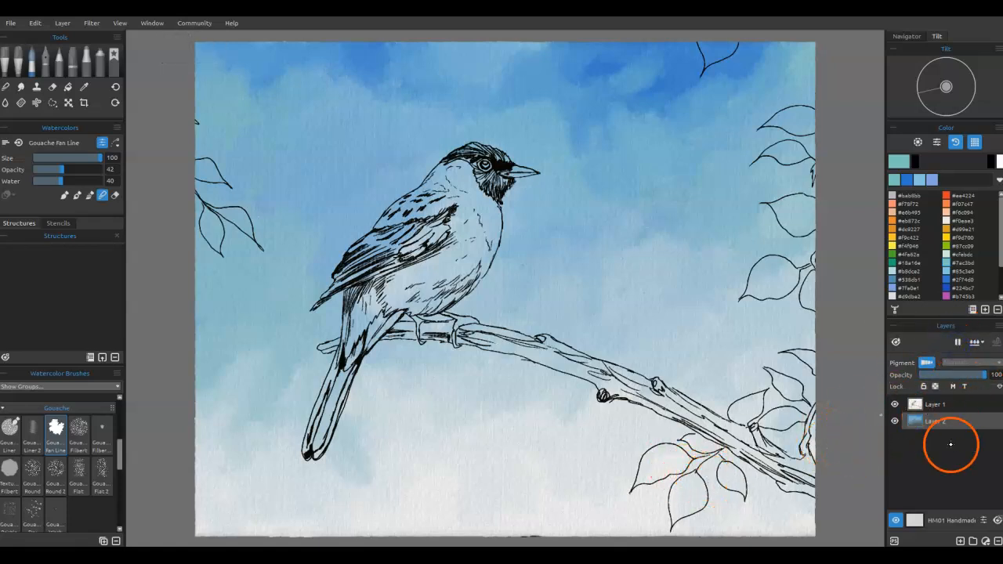
click(960, 541)
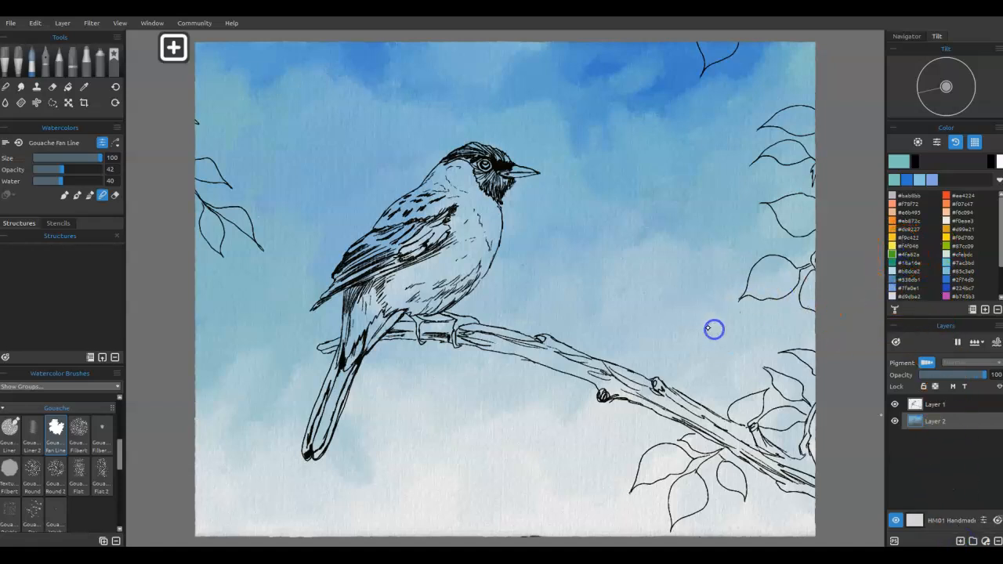
click(76, 196)
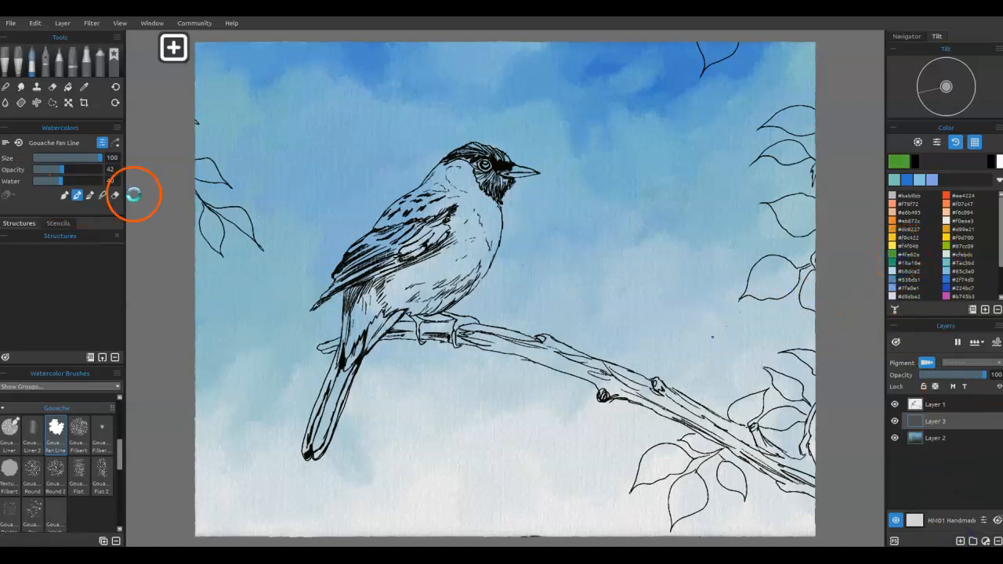
click(65, 197)
Step: Paint loose green foliage masses behind the branch and along the right, lower and left parts of the background
mouse_move(705, 303)
mouse_down()
mouse_move(707, 324)
mouse_move(666, 362)
mouse_up()
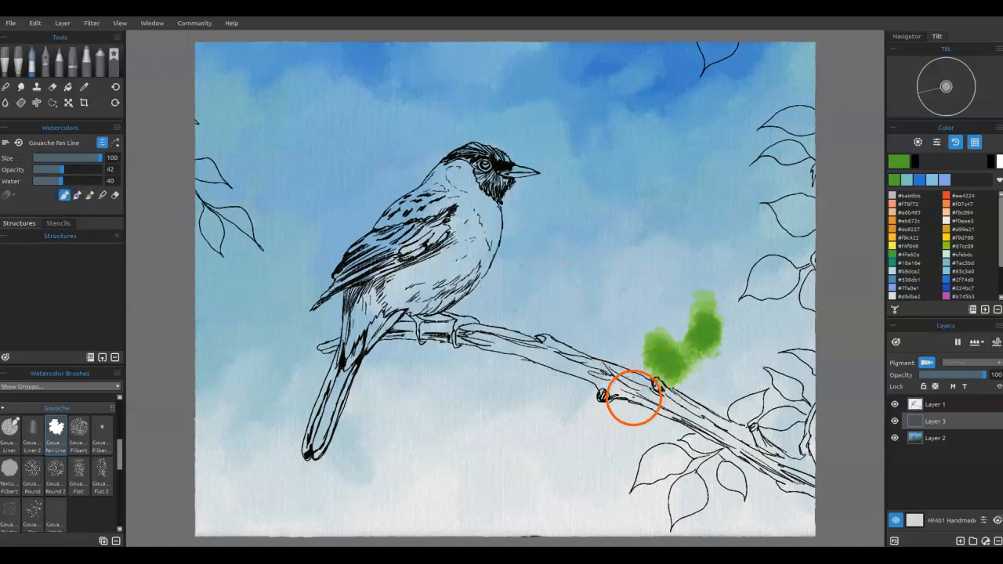
mouse_move(614, 418)
mouse_down()
mouse_move(538, 444)
mouse_move(553, 521)
mouse_move(605, 447)
mouse_move(694, 455)
mouse_move(770, 352)
mouse_move(737, 280)
mouse_move(746, 399)
mouse_move(708, 460)
mouse_move(650, 465)
mouse_move(677, 515)
mouse_move(739, 417)
mouse_move(811, 230)
mouse_move(784, 203)
mouse_up()
mouse_move(251, 503)
mouse_down()
mouse_move(381, 522)
mouse_move(371, 466)
mouse_move(408, 447)
mouse_up()
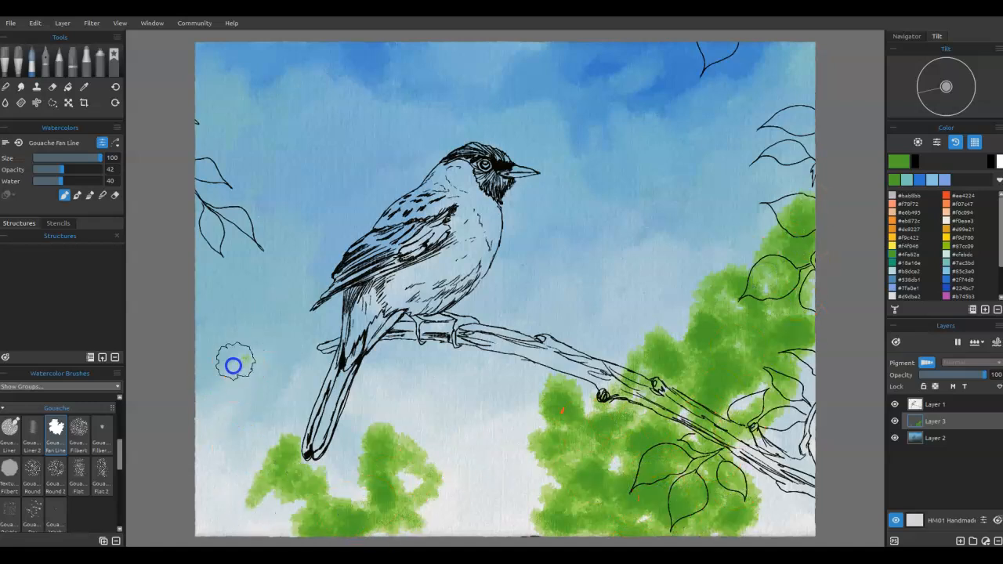
mouse_move(206, 323)
mouse_down()
mouse_move(248, 314)
mouse_move(212, 282)
mouse_move(199, 402)
mouse_move(272, 453)
mouse_move(208, 469)
mouse_move(285, 527)
mouse_move(211, 522)
mouse_move(324, 520)
mouse_move(400, 520)
mouse_up()
mouse_move(407, 465)
mouse_down()
mouse_move(405, 504)
mouse_move(494, 443)
mouse_move(437, 504)
mouse_move(471, 538)
mouse_up()
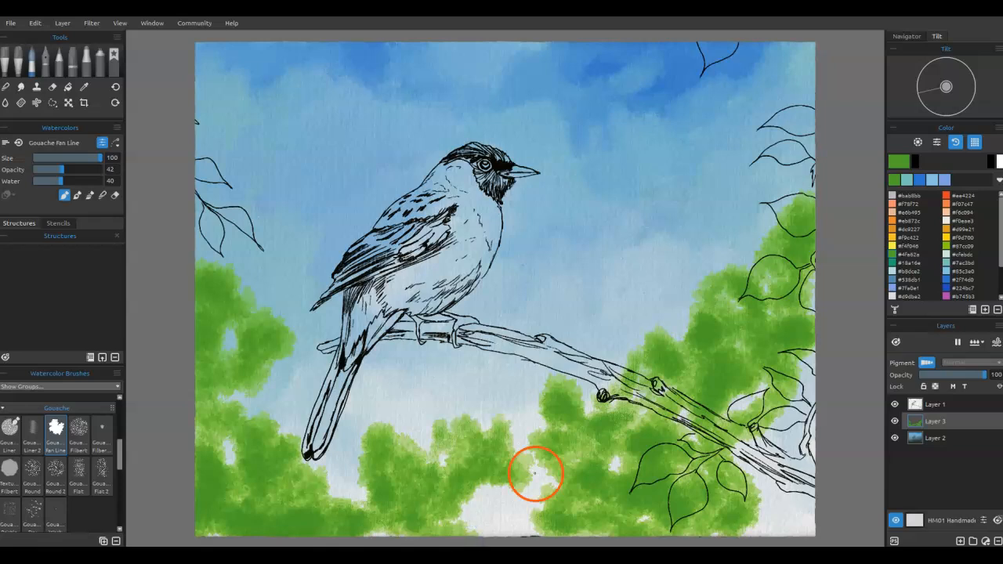
Step: Add bright yellow-green foliage patches among and above the green masses and fill the bare lower-right corner of the painting
click(958, 246)
mouse_move(754, 386)
mouse_down()
mouse_move(748, 403)
mouse_move(761, 362)
mouse_up()
drag(493, 519, 488, 509)
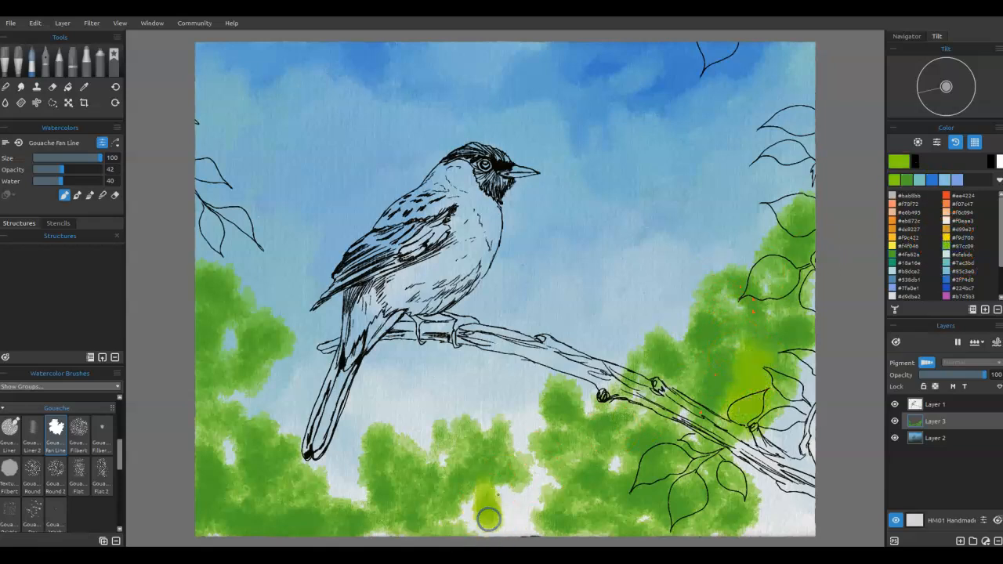
mouse_move(541, 474)
mouse_down()
mouse_move(485, 527)
mouse_move(458, 512)
mouse_move(347, 495)
mouse_up()
mouse_move(256, 437)
mouse_down()
mouse_move(290, 358)
mouse_move(269, 278)
mouse_move(224, 461)
mouse_up()
mouse_move(428, 406)
mouse_down()
mouse_move(499, 377)
mouse_move(417, 467)
mouse_up()
drag(625, 364, 688, 254)
drag(726, 223, 743, 251)
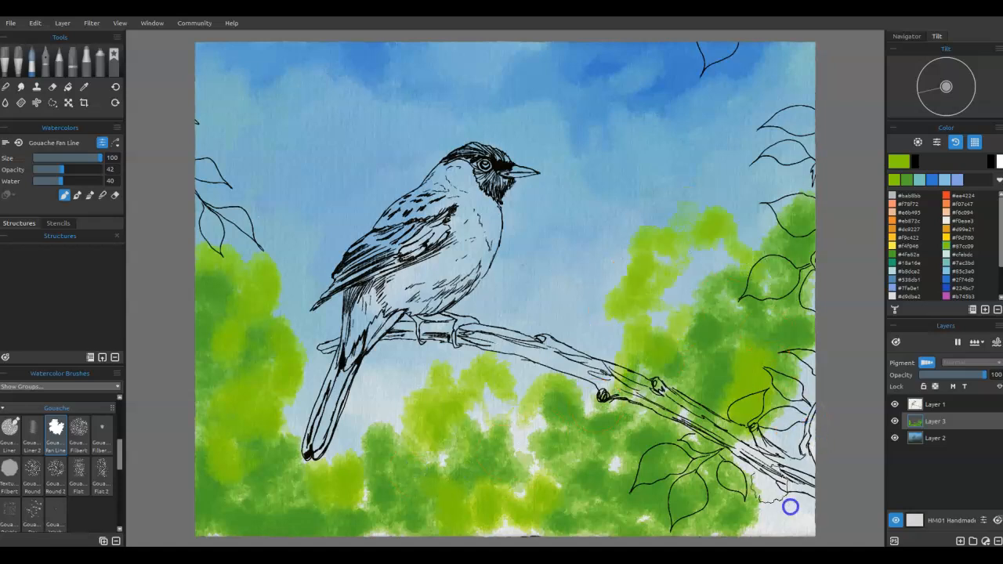
drag(790, 508, 744, 479)
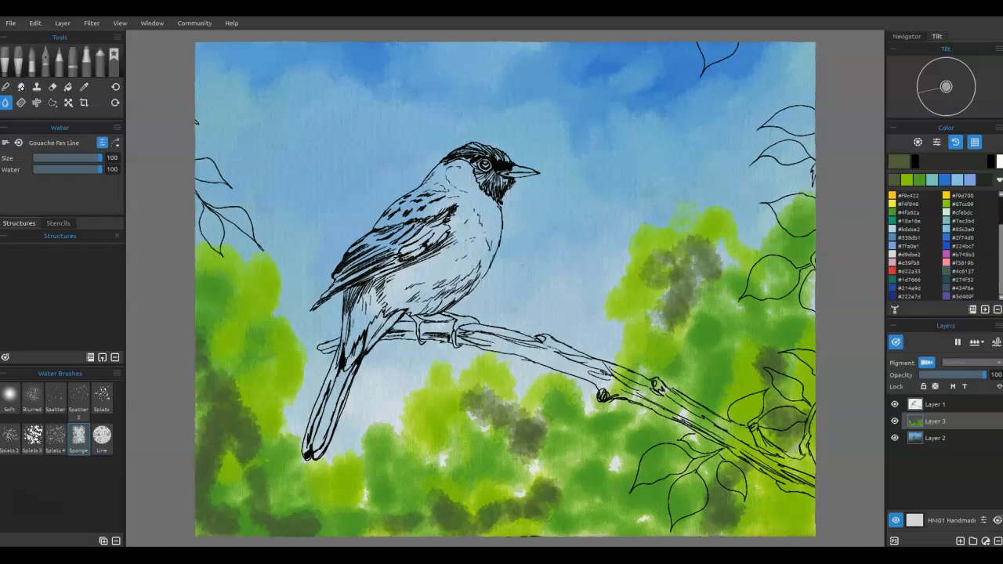
Step: Wet the green foliage areas with the Sponge water brush at full size and water, and check the wet areas before hiding their display
key(q)
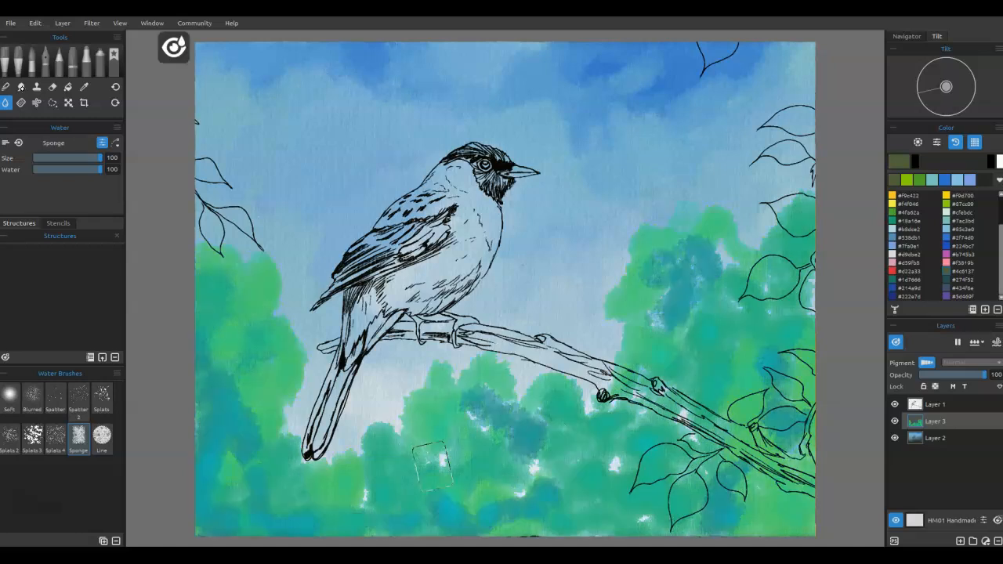
drag(566, 480, 604, 486)
drag(454, 434, 436, 448)
drag(608, 510, 621, 506)
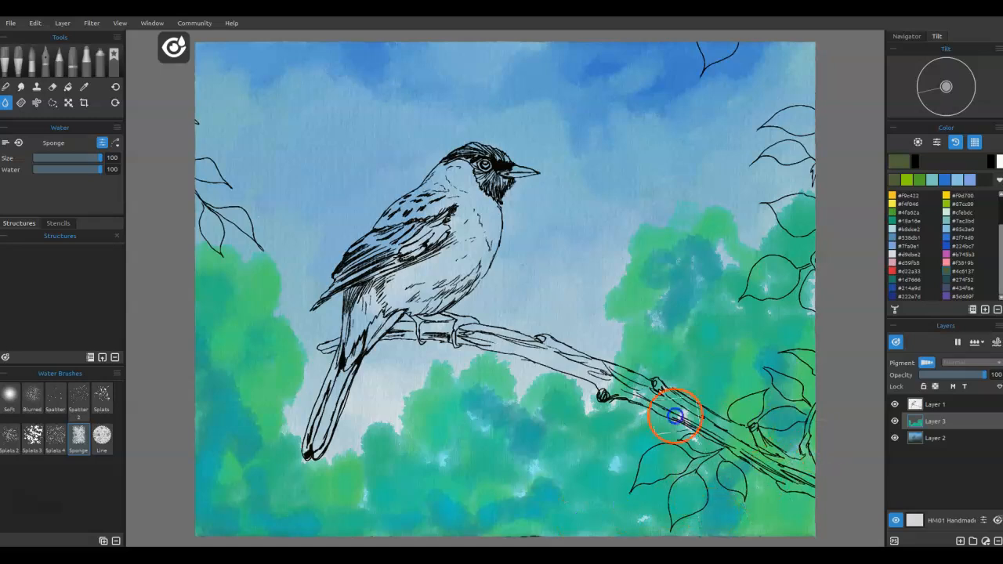
mouse_move(251, 492)
mouse_down()
mouse_move(248, 384)
mouse_move(206, 340)
mouse_up()
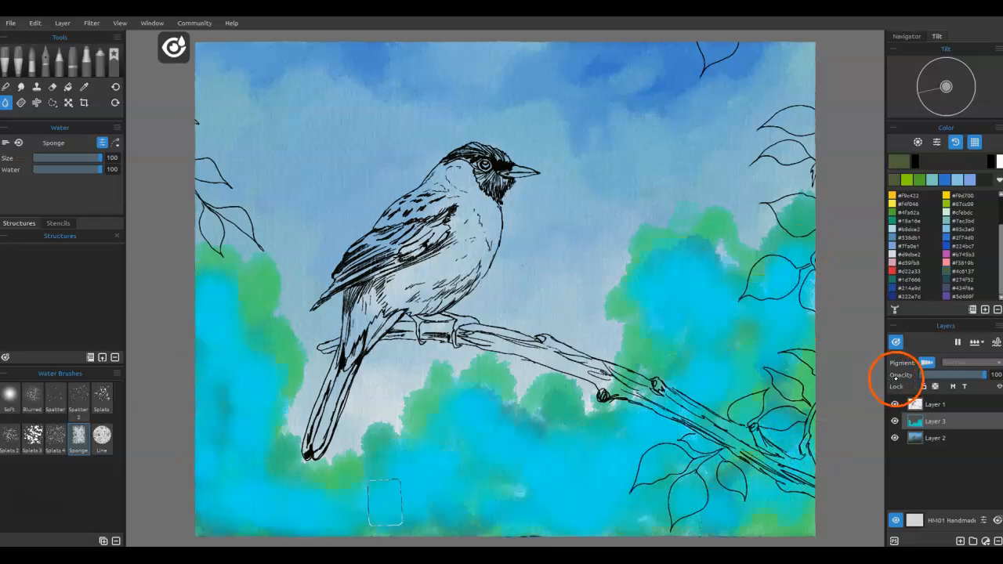
click(896, 343)
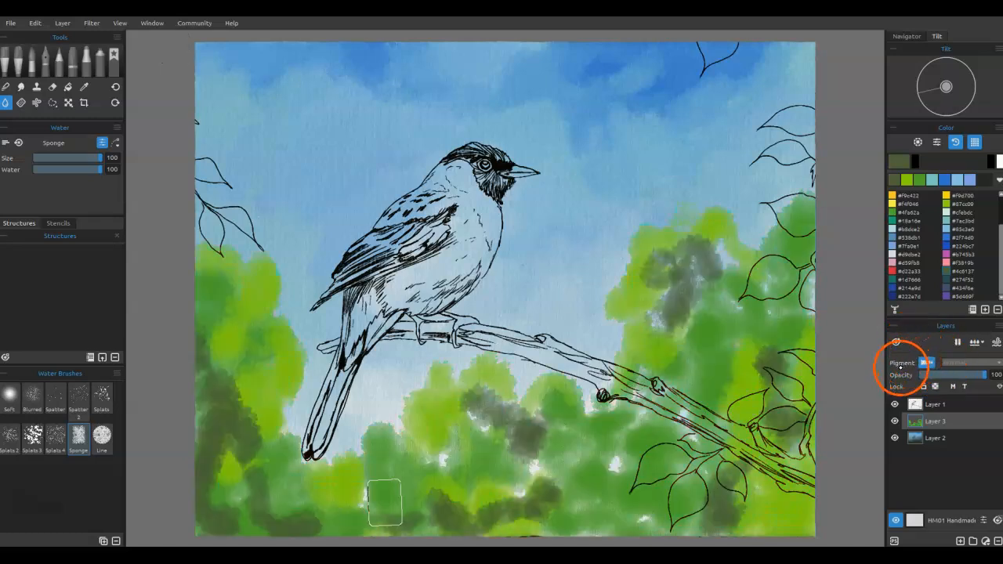
key(w)
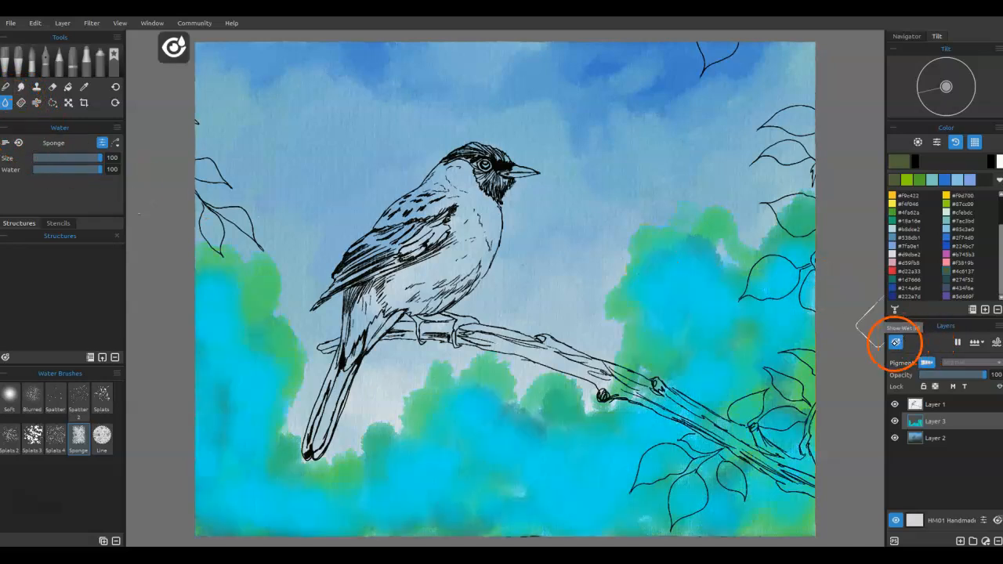
click(896, 342)
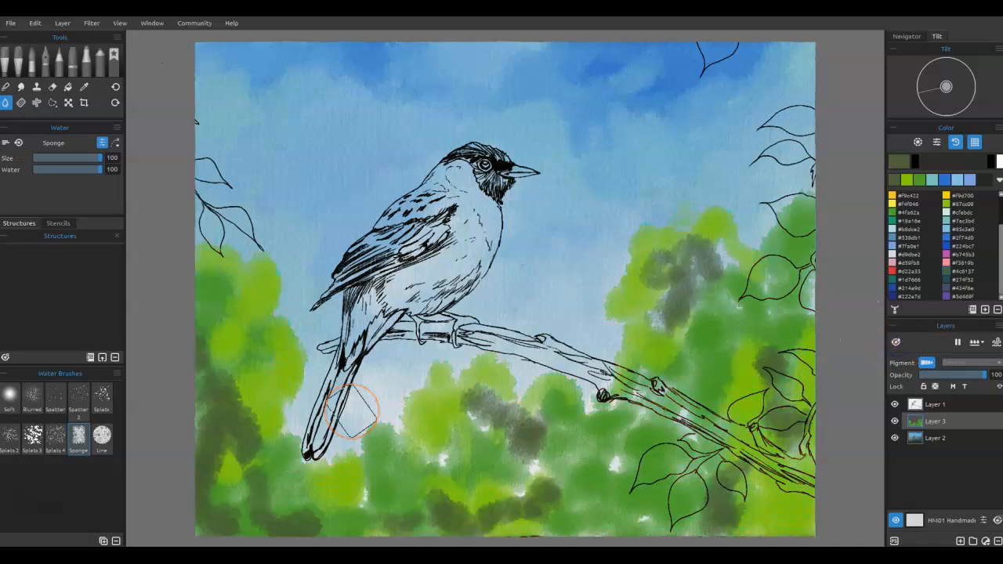
Step: Blend the foliage masses into soft green shapes with the Gouache Fan Line watercolor brush in blend mode
click(31, 63)
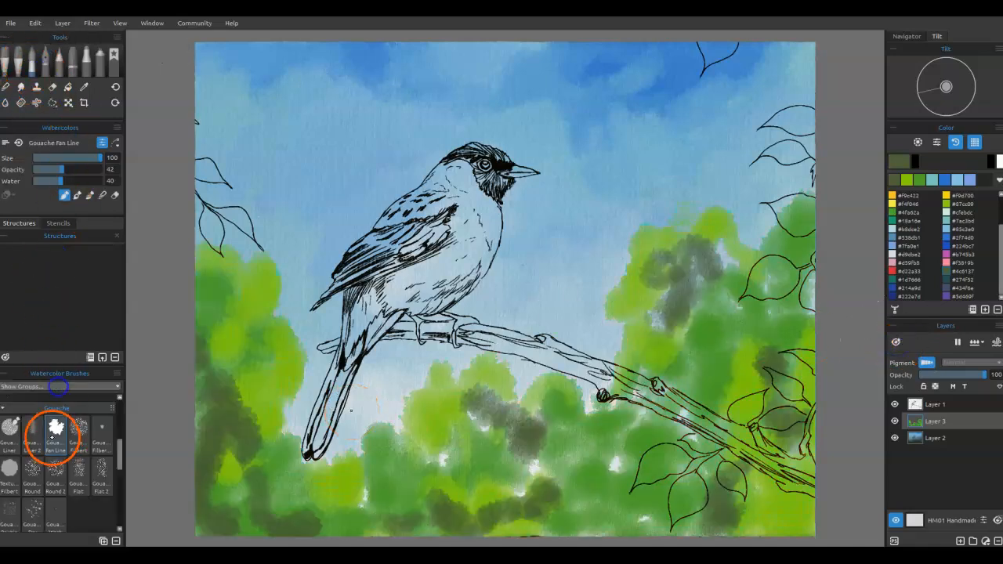
click(96, 199)
click(460, 384)
click(530, 504)
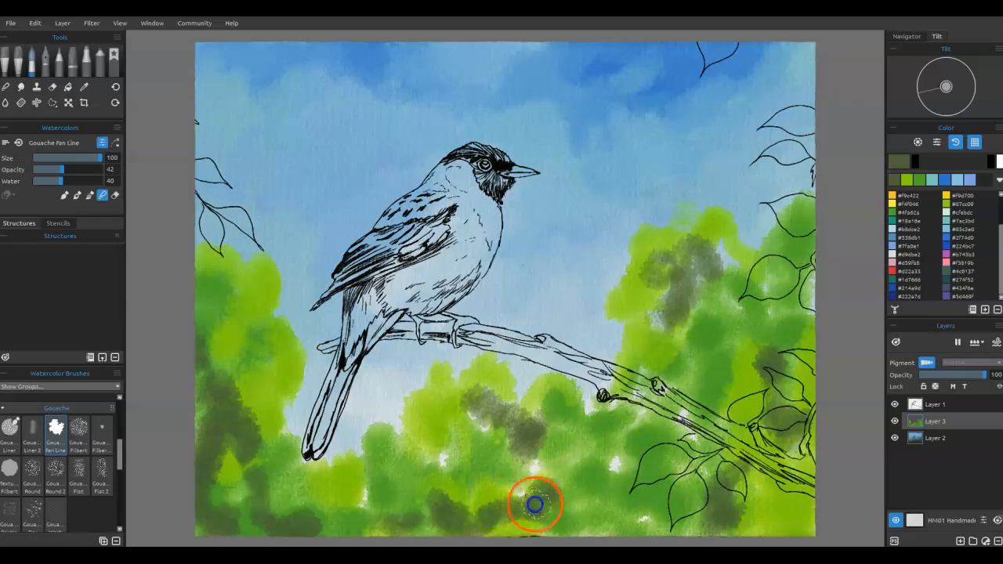
mouse_move(552, 520)
mouse_down()
mouse_move(578, 478)
mouse_move(563, 494)
mouse_move(508, 501)
mouse_move(554, 423)
mouse_move(514, 427)
mouse_move(491, 383)
mouse_move(449, 422)
mouse_move(477, 427)
mouse_move(442, 468)
mouse_move(386, 427)
mouse_move(346, 482)
mouse_move(382, 481)
mouse_move(389, 502)
mouse_move(425, 487)
mouse_move(429, 502)
mouse_move(536, 530)
mouse_move(621, 461)
mouse_move(640, 528)
mouse_move(697, 487)
mouse_move(740, 516)
mouse_move(755, 484)
mouse_move(802, 440)
mouse_move(716, 444)
mouse_move(798, 303)
mouse_move(703, 279)
mouse_move(718, 271)
mouse_move(670, 257)
mouse_move(638, 313)
mouse_move(679, 386)
mouse_move(787, 383)
mouse_move(569, 523)
mouse_move(530, 418)
mouse_move(513, 472)
mouse_move(374, 523)
mouse_move(254, 427)
mouse_move(269, 403)
mouse_move(288, 414)
mouse_move(242, 391)
mouse_move(200, 257)
mouse_move(299, 347)
mouse_move(338, 437)
mouse_move(582, 404)
mouse_move(716, 294)
mouse_move(739, 228)
mouse_move(617, 336)
mouse_move(633, 482)
mouse_move(696, 409)
mouse_move(780, 526)
mouse_up()
mouse_move(313, 502)
mouse_down()
mouse_move(309, 410)
mouse_move(390, 445)
mouse_up()
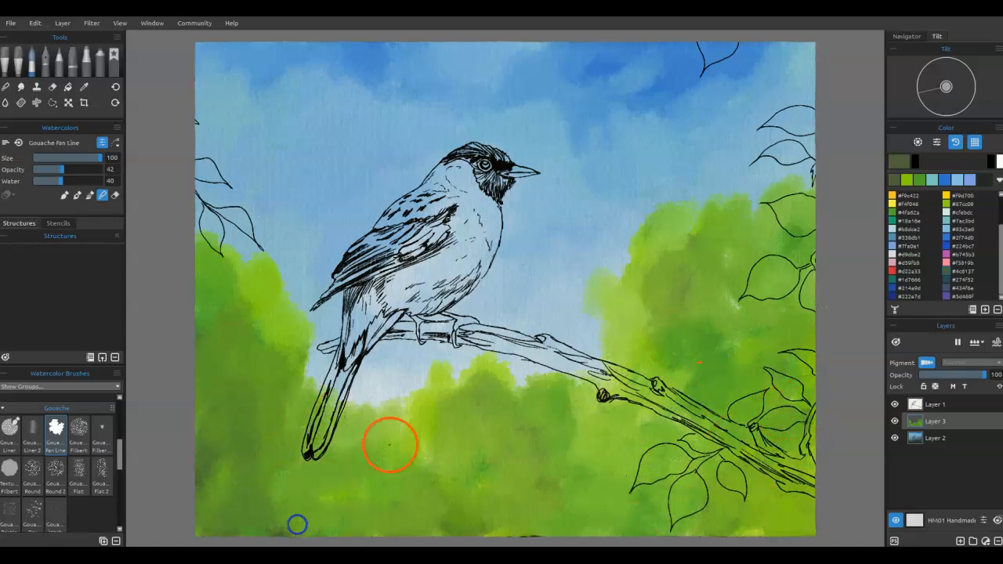
Step: Apply a Hue/Saturation/Lightness adjustment to the foliage layer with saturation set to -36
click(92, 24)
click(104, 79)
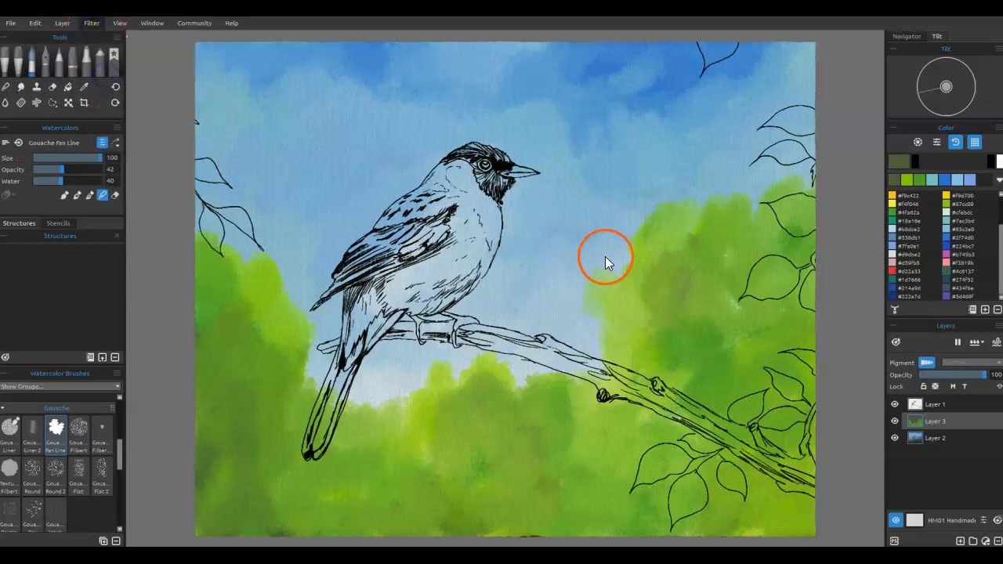
click(497, 248)
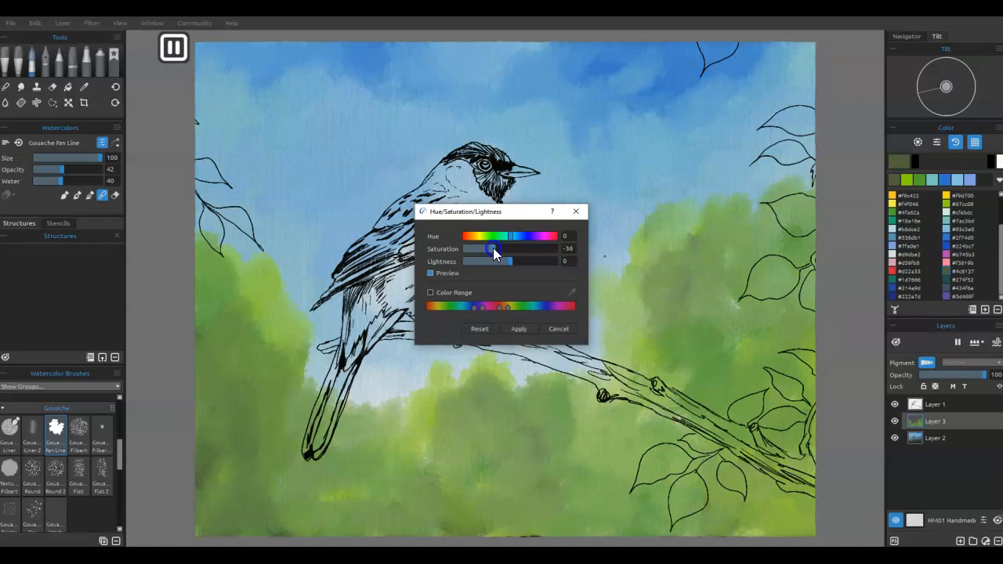
click(571, 249)
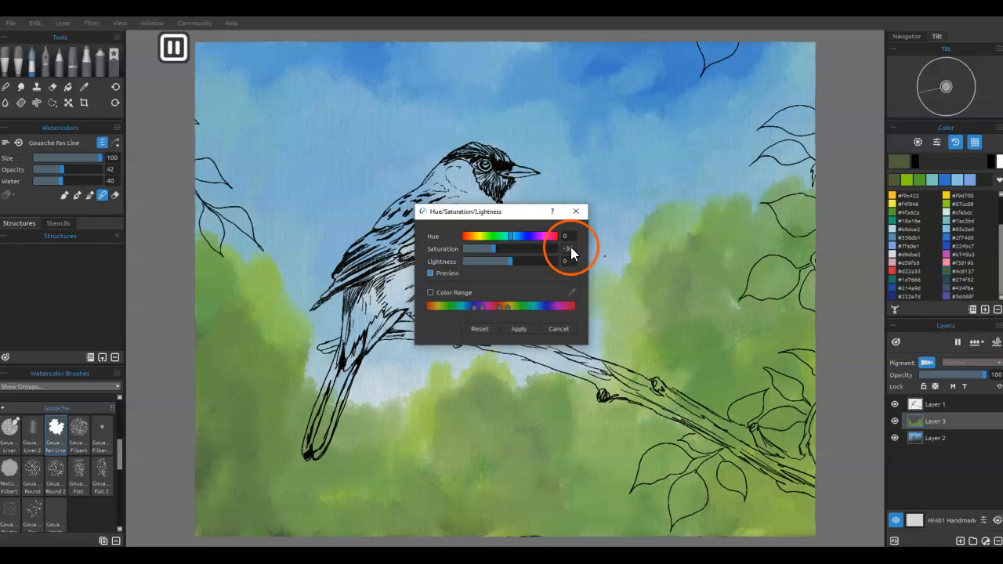
click(517, 329)
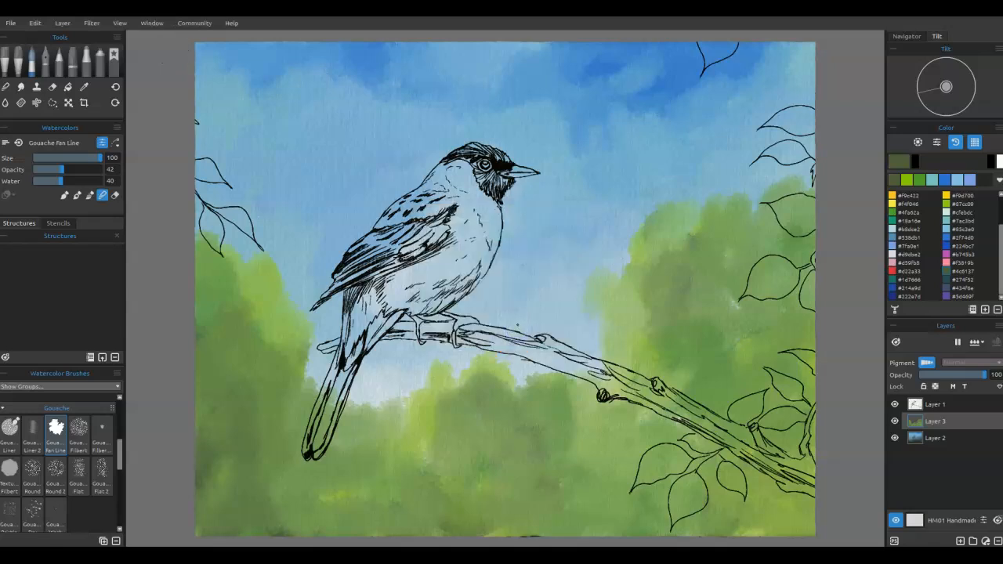
Step: Lower the foliage layer's opacity to 85 and merge it into the sky layer below
click(511, 306)
drag(982, 376, 977, 381)
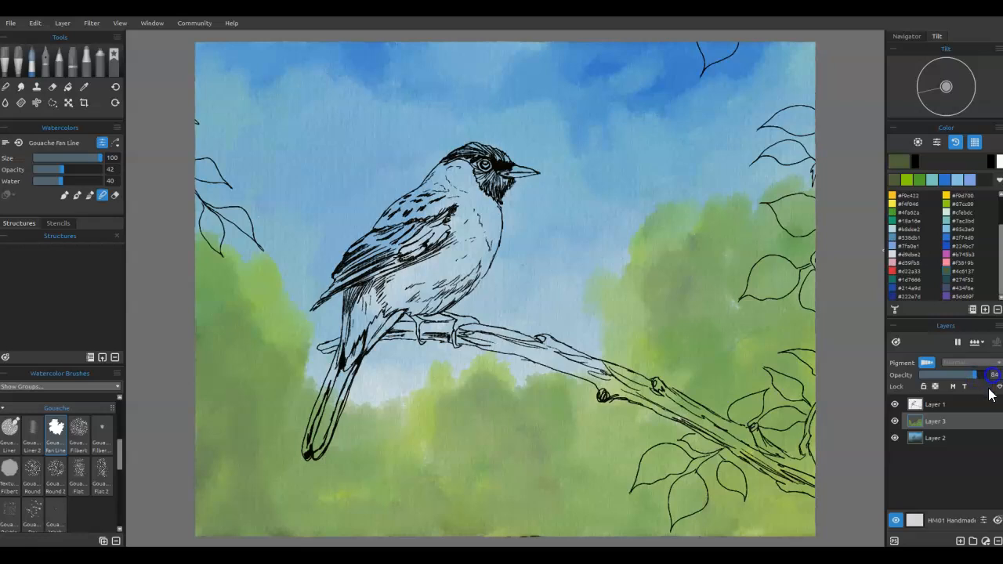
click(952, 467)
right_click(949, 425)
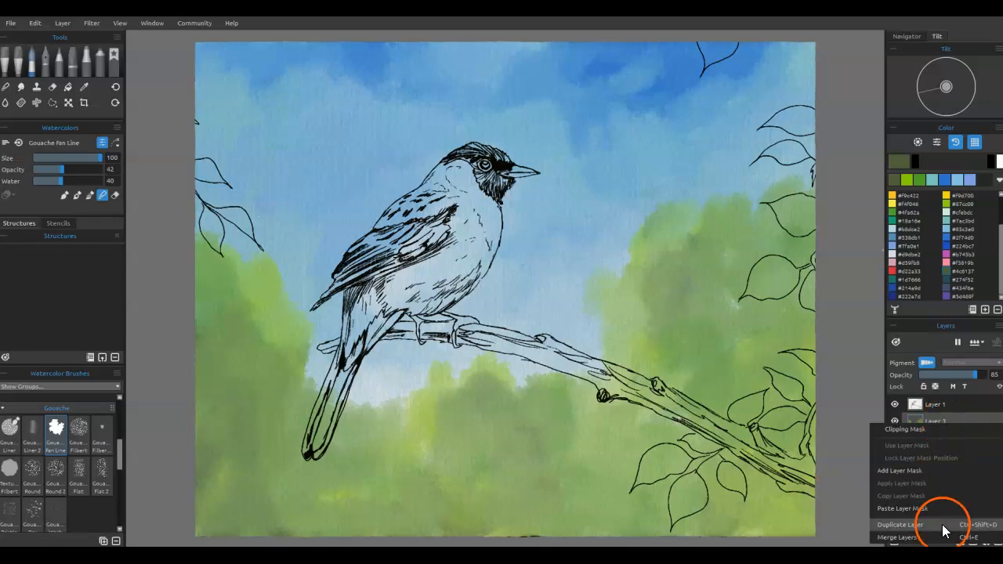
click(944, 537)
Step: Add a new layer above the merged background and trace a freehand selection around the bird's head, body and tail
click(961, 541)
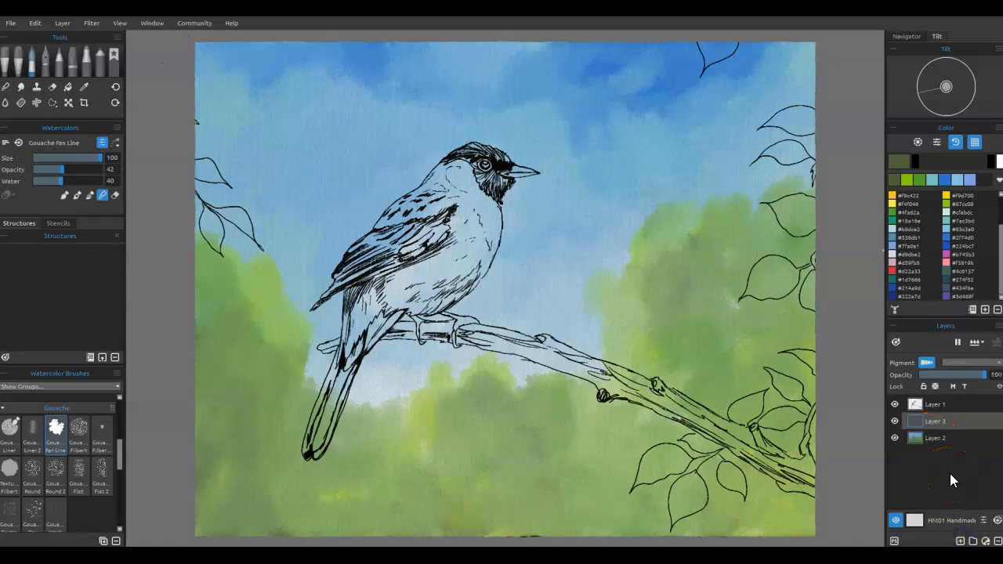
click(52, 104)
click(957, 439)
click(957, 422)
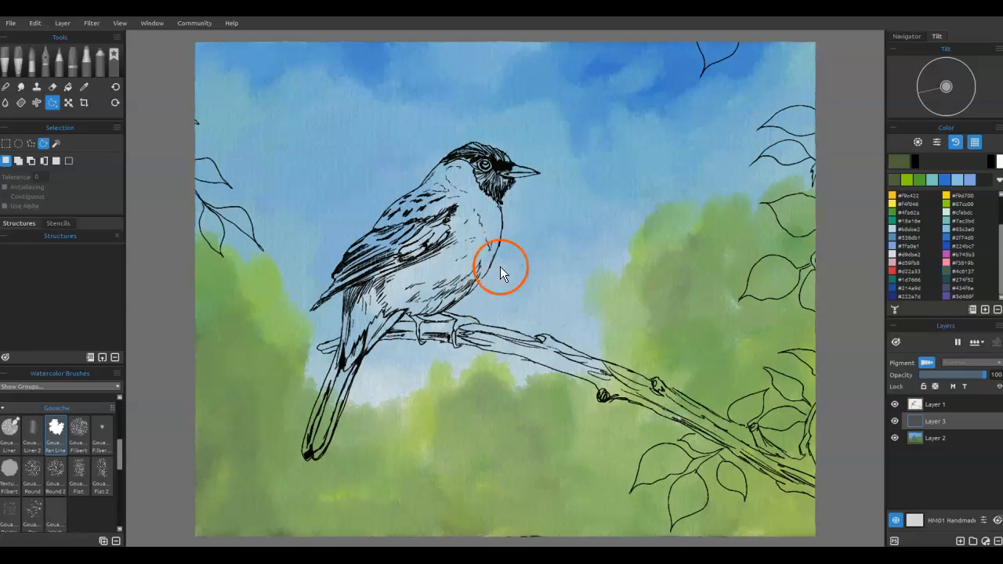
drag(445, 163, 399, 201)
mouse_move(366, 276)
mouse_down()
mouse_move(308, 427)
mouse_move(311, 460)
mouse_up()
drag(502, 224, 511, 160)
mouse_move(450, 153)
mouse_down()
mouse_move(491, 212)
mouse_move(444, 162)
mouse_up()
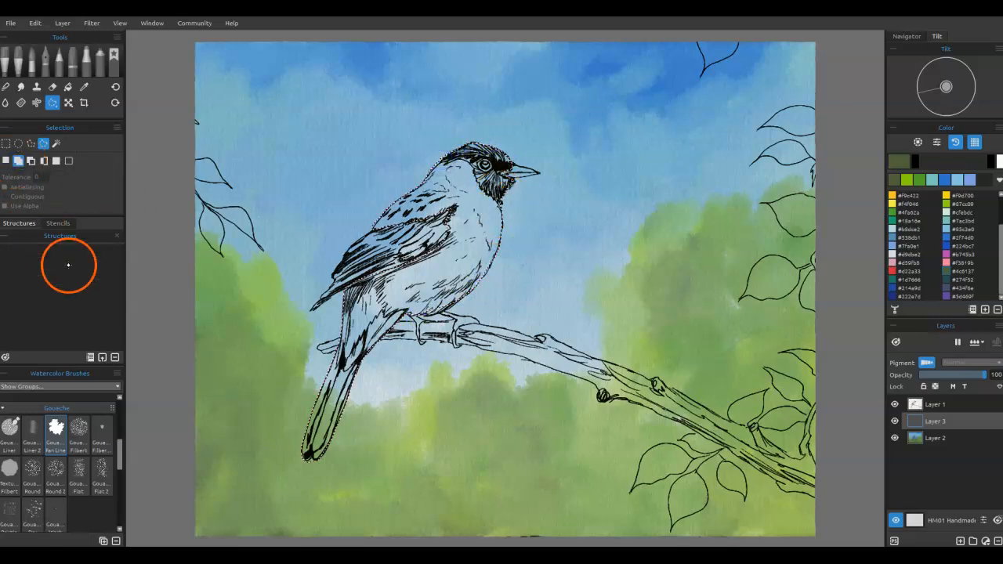
Step: Add the bird's two legs and feet on the branch to the selection with freehand outlines
scroll(442, 330, up, 4)
mouse_move(388, 308)
mouse_down()
mouse_move(456, 300)
mouse_move(499, 249)
mouse_move(432, 214)
mouse_move(391, 305)
mouse_up()
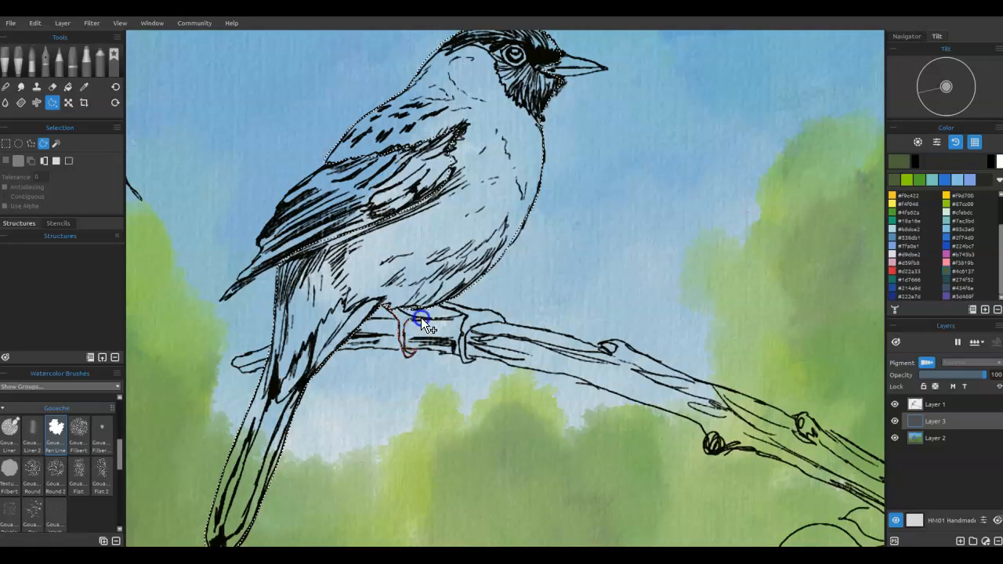
drag(386, 293, 433, 301)
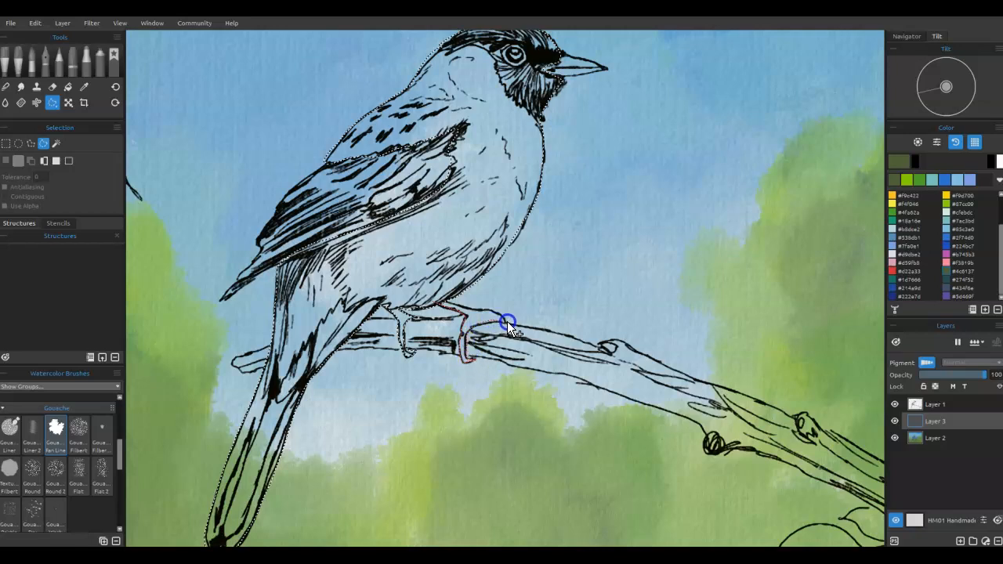
drag(440, 299, 427, 288)
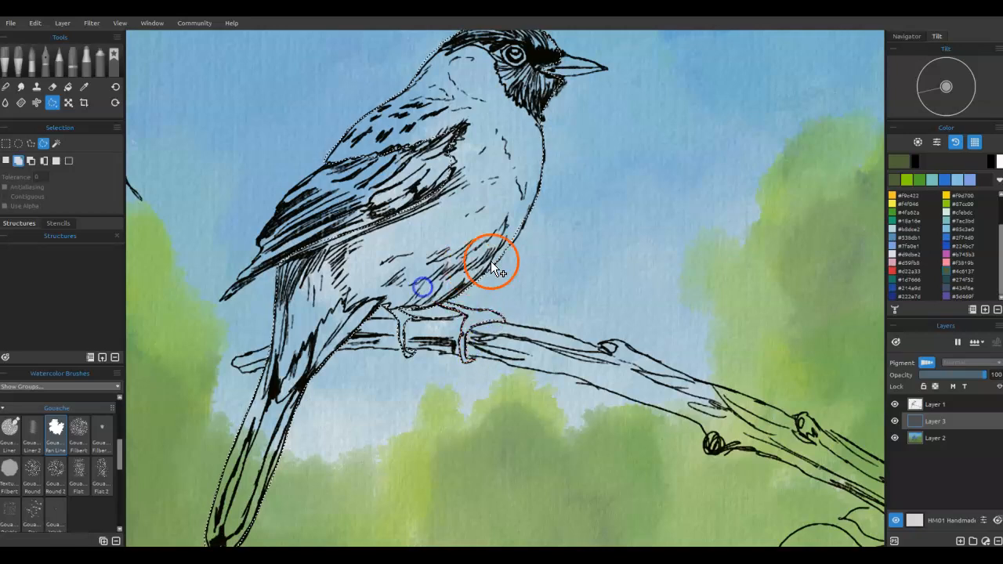
Step: Add the folded wing's outer edge and tip, the throat and the beak to the bird selection
mouse_move(286, 435)
mouse_down()
mouse_move(264, 296)
mouse_move(292, 263)
mouse_up()
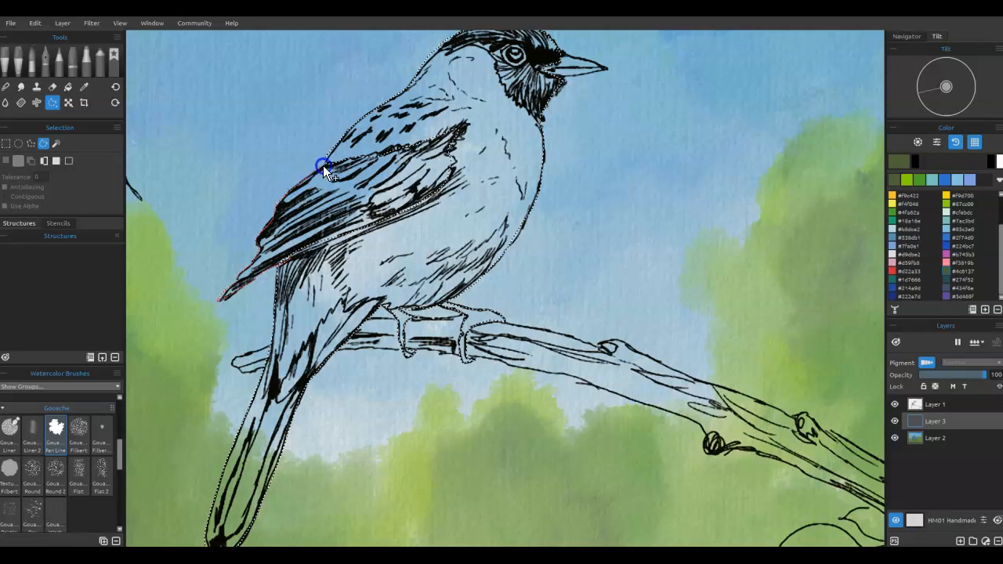
mouse_move(381, 269)
mouse_down()
mouse_move(353, 301)
mouse_move(335, 205)
mouse_move(218, 299)
mouse_move(254, 274)
mouse_up()
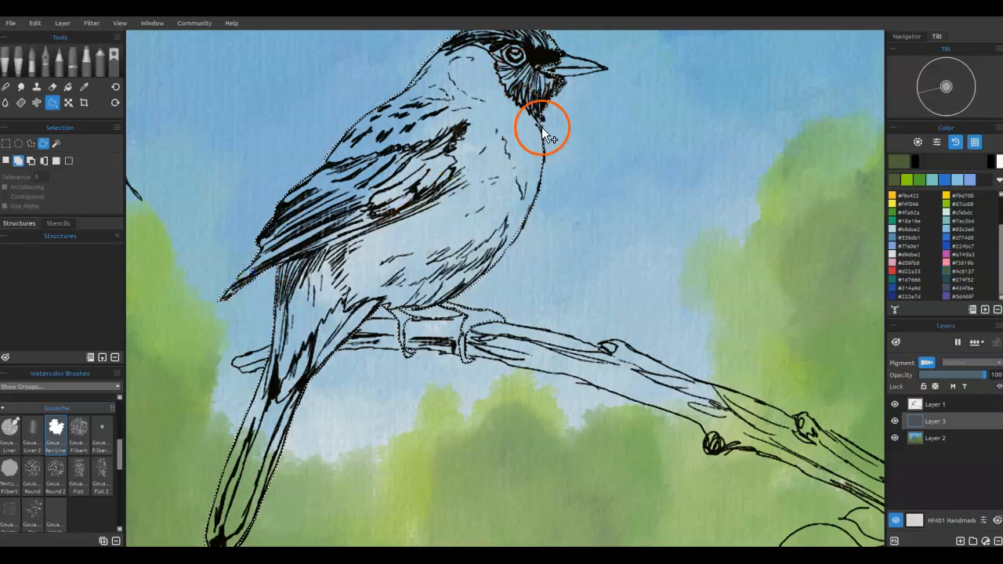
drag(561, 70, 566, 55)
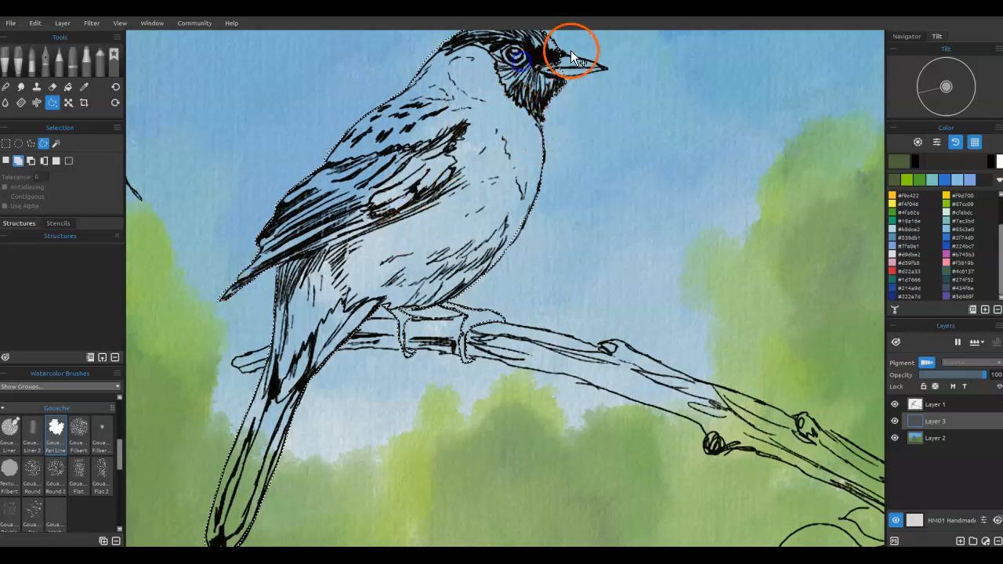
scroll(516, 236, up, 3)
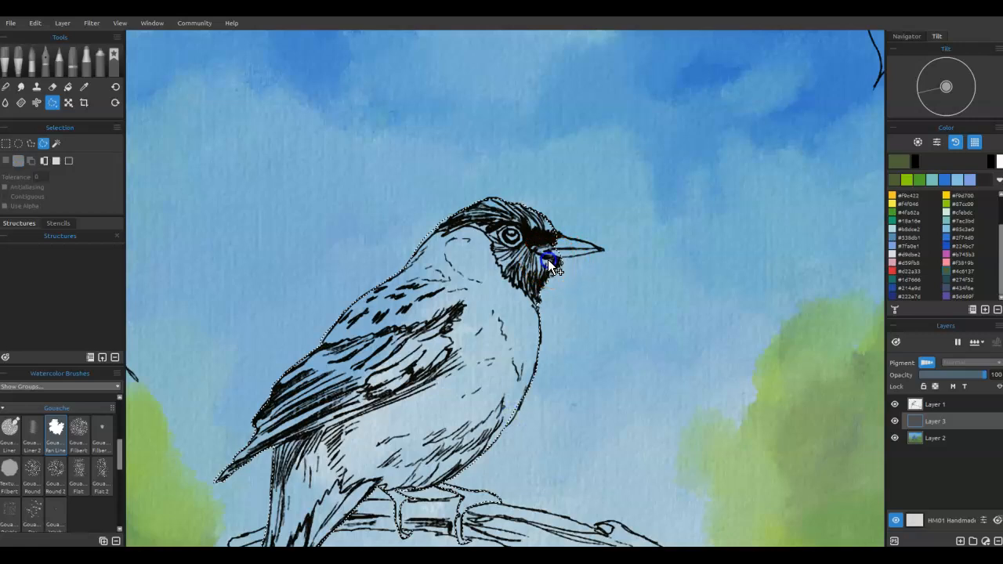
drag(546, 236, 515, 263)
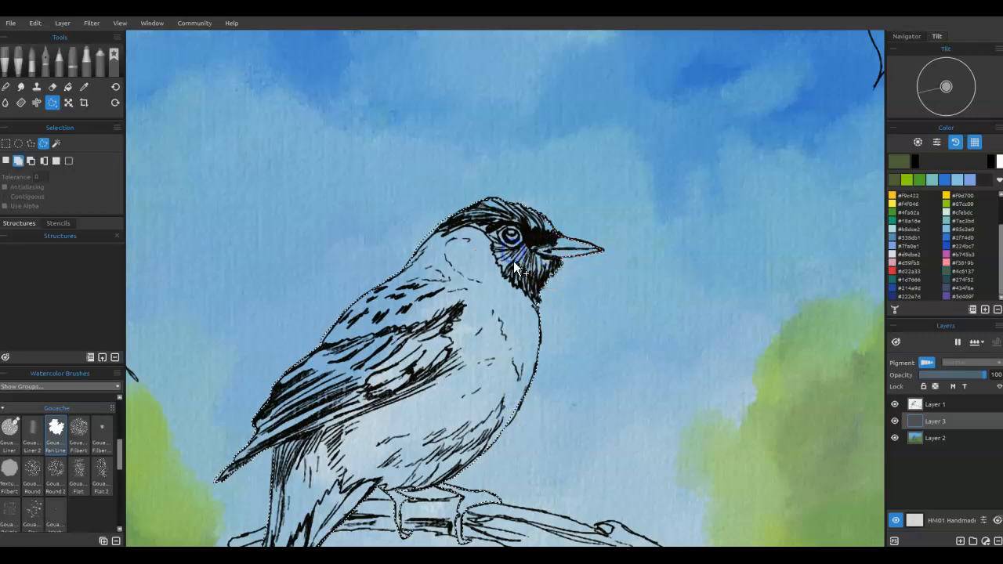
mouse_move(598, 253)
mouse_down()
mouse_move(569, 240)
mouse_move(584, 255)
mouse_up()
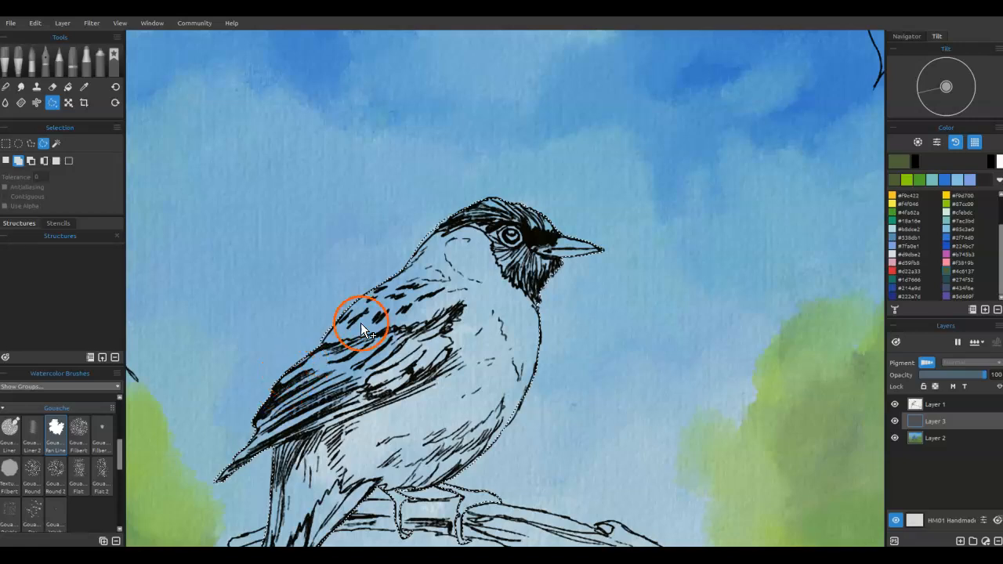
Step: Subtract the excess selection along the bird's upper back and at the tip of the tail
click(30, 161)
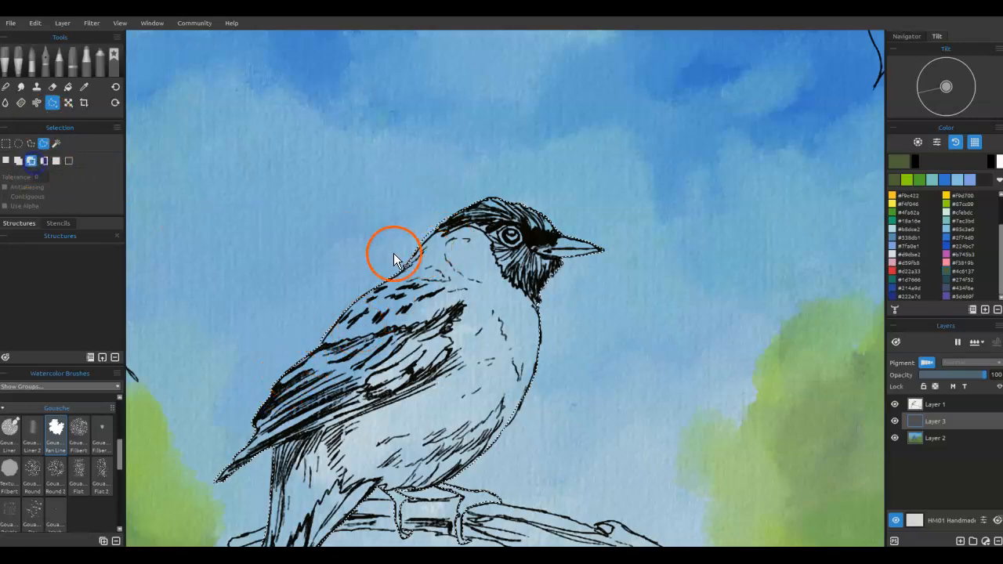
mouse_move(411, 257)
mouse_down()
mouse_move(423, 244)
mouse_move(358, 258)
mouse_up()
drag(511, 382, 558, 176)
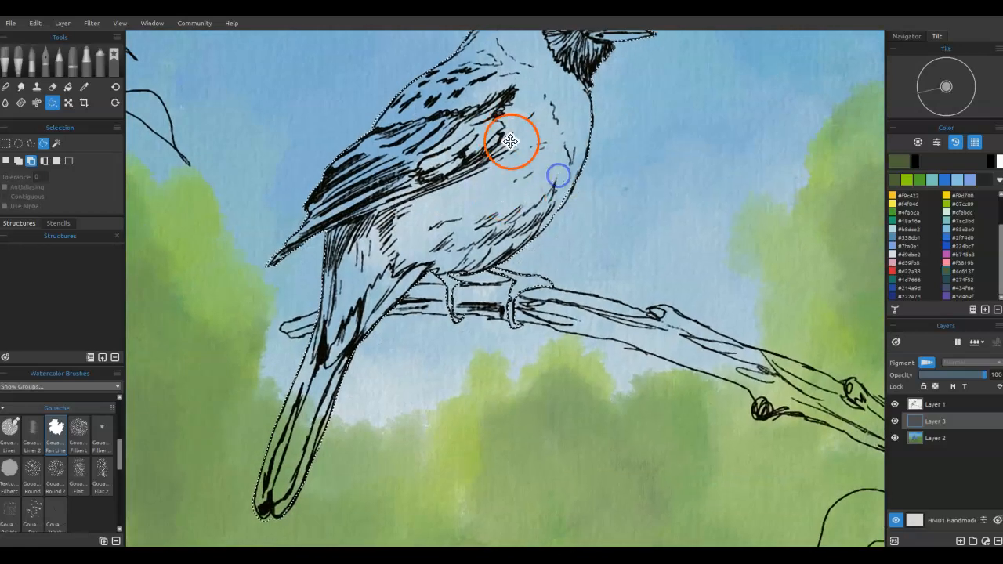
mouse_move(283, 517)
mouse_down()
mouse_move(234, 519)
mouse_move(287, 526)
mouse_up()
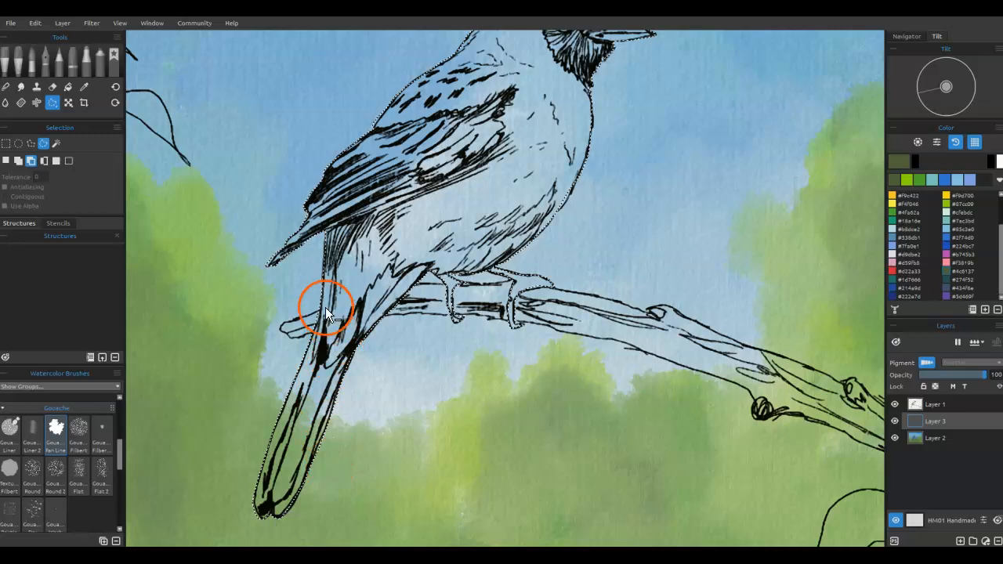
Step: Extend the selection to the missed edges along the tail's lower side, the upper leg and the belly
click(20, 160)
drag(278, 519, 299, 496)
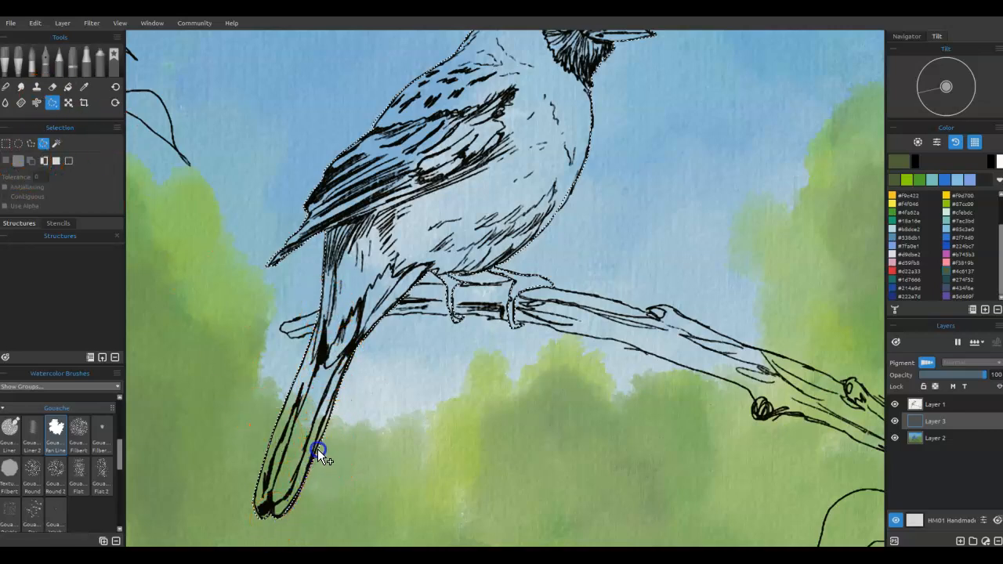
mouse_move(429, 268)
mouse_down()
mouse_move(342, 329)
mouse_move(276, 486)
mouse_up()
mouse_move(451, 272)
mouse_down()
mouse_move(480, 276)
mouse_move(501, 234)
mouse_move(426, 268)
mouse_move(451, 286)
mouse_move(433, 253)
mouse_up()
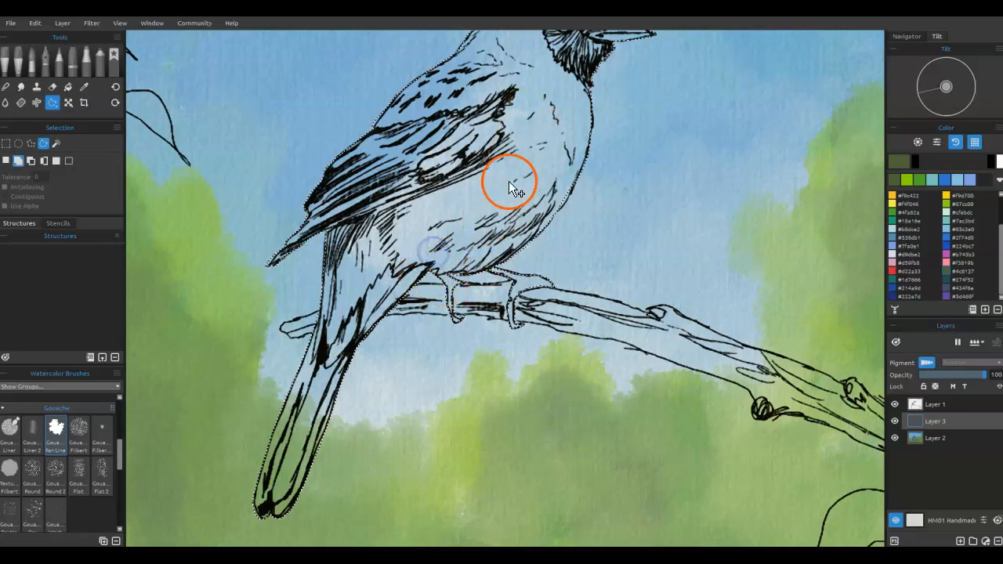
drag(485, 220, 332, 432)
drag(365, 357, 553, 229)
Step: Subtract the stray selection beside the bird's back and wing, and bring the yellow and orange swatches into reach
click(30, 161)
mouse_move(384, 232)
mouse_down()
mouse_move(401, 214)
mouse_move(339, 217)
mouse_up()
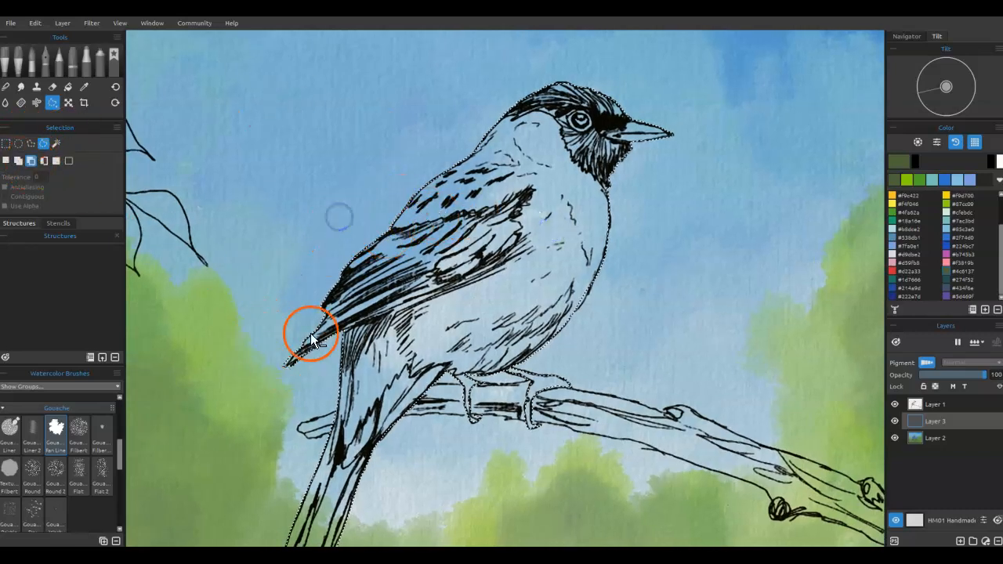
key(ctrl+0)
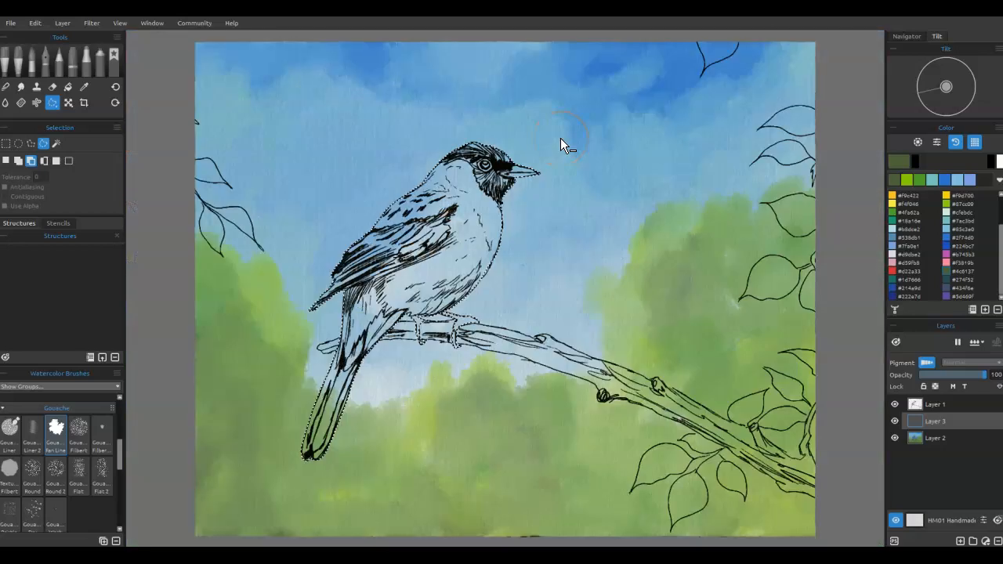
scroll(897, 232, up, 2)
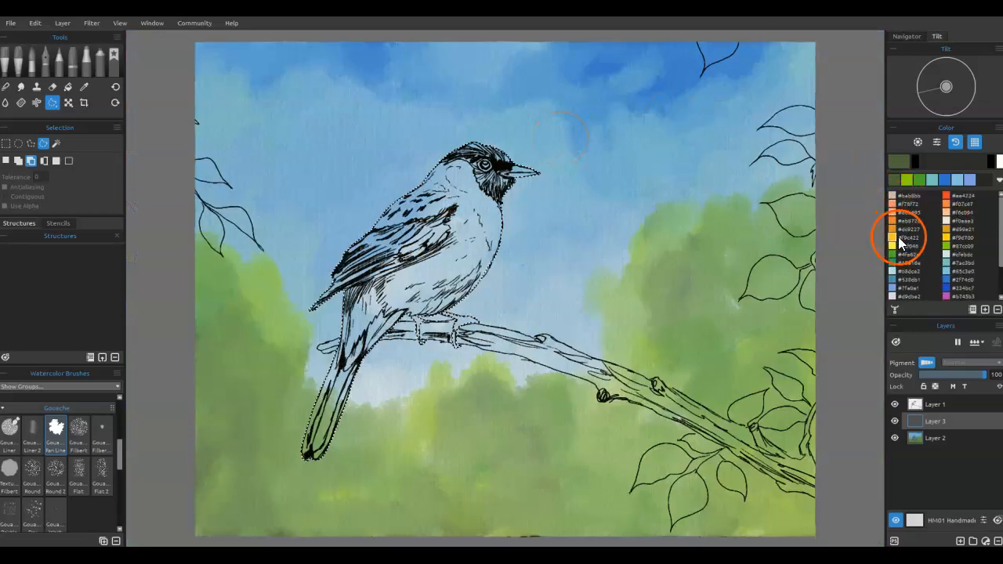
Step: Fill the bird's body with golden yellow #f9c422 using the Fountain Square ink brush at size 100 and water 15
click(893, 239)
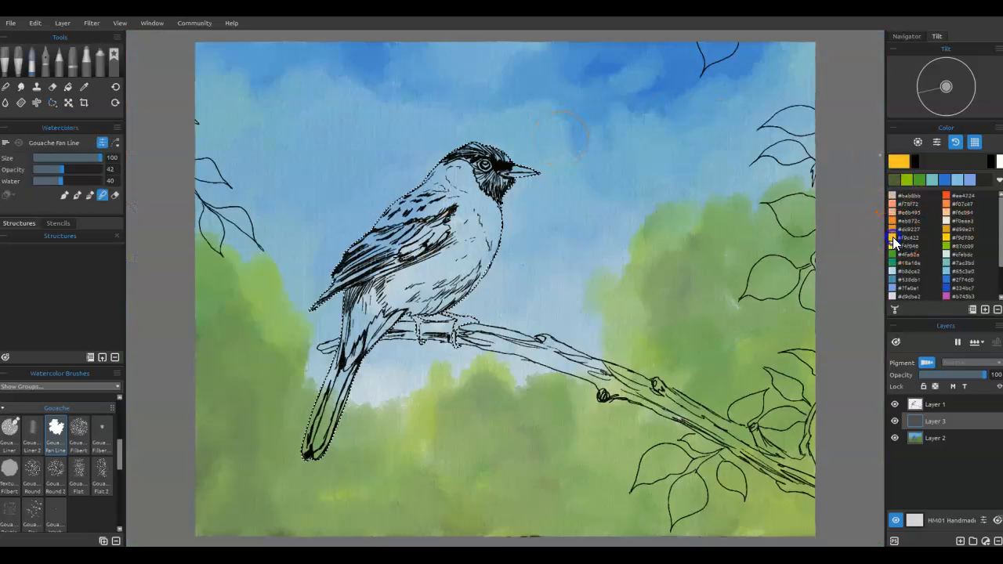
click(47, 68)
click(82, 426)
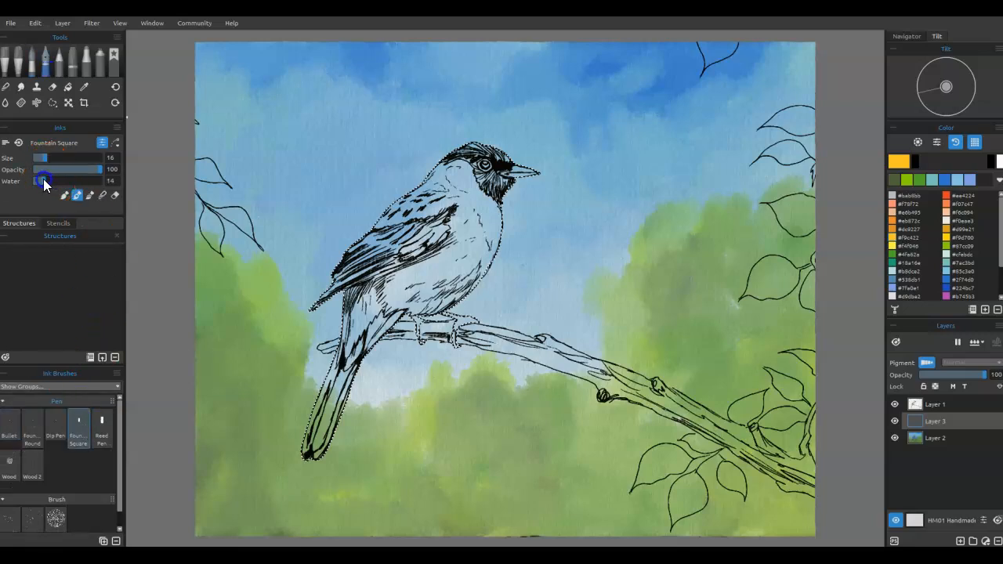
drag(43, 179, 44, 180)
click(66, 196)
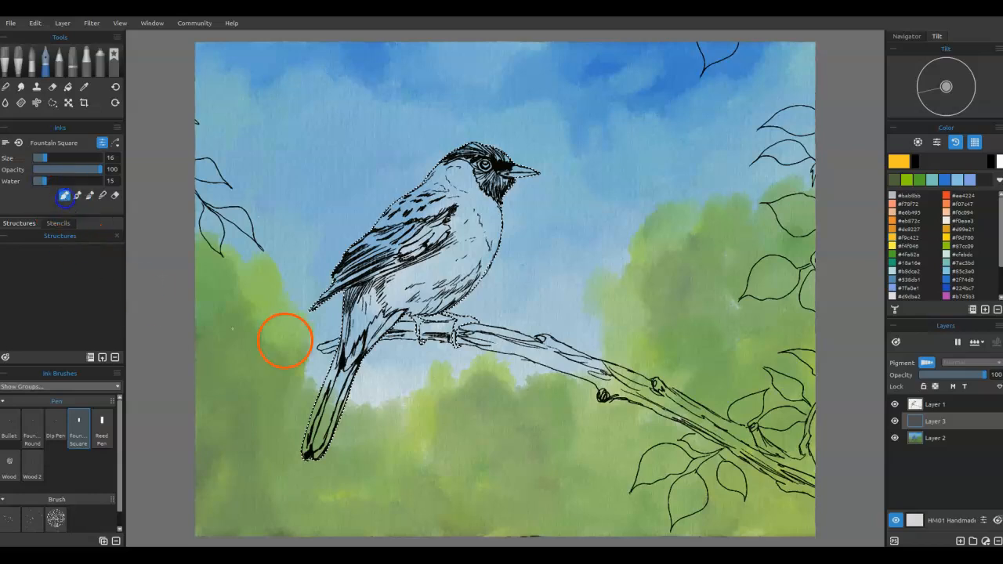
drag(408, 300, 414, 285)
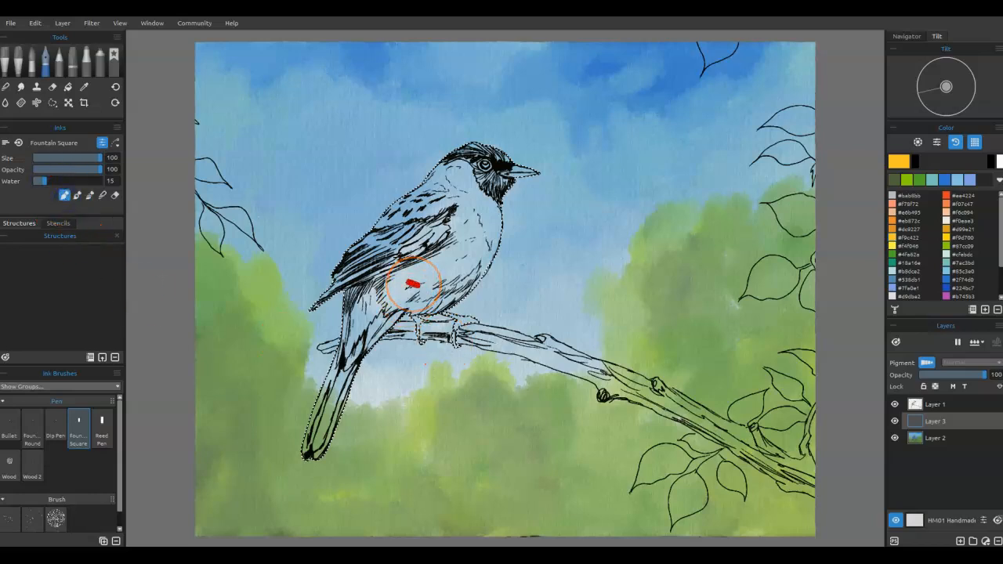
mouse_move(446, 161)
mouse_down()
mouse_move(388, 220)
mouse_move(450, 169)
mouse_move(432, 180)
mouse_move(466, 167)
mouse_move(470, 197)
mouse_move(493, 202)
mouse_move(496, 214)
mouse_move(468, 286)
mouse_move(397, 298)
mouse_move(389, 272)
mouse_move(341, 357)
mouse_move(490, 225)
mouse_move(378, 285)
mouse_move(457, 229)
mouse_move(468, 191)
mouse_move(394, 209)
mouse_move(441, 257)
mouse_move(430, 303)
mouse_move(443, 260)
mouse_up()
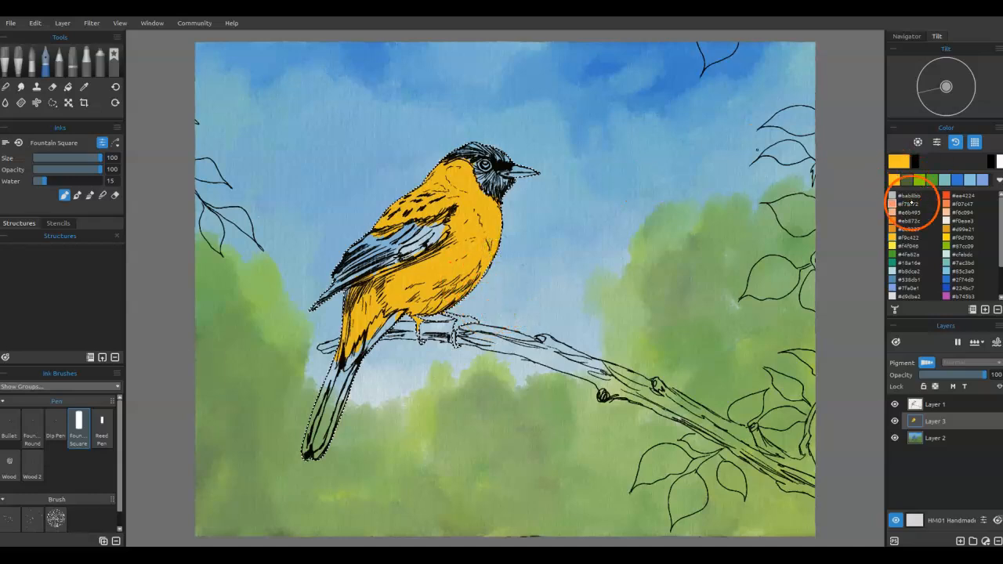
Step: Shade the bird's belly, breast, back and flank with orange #dc9227 strokes at water 1
click(895, 230)
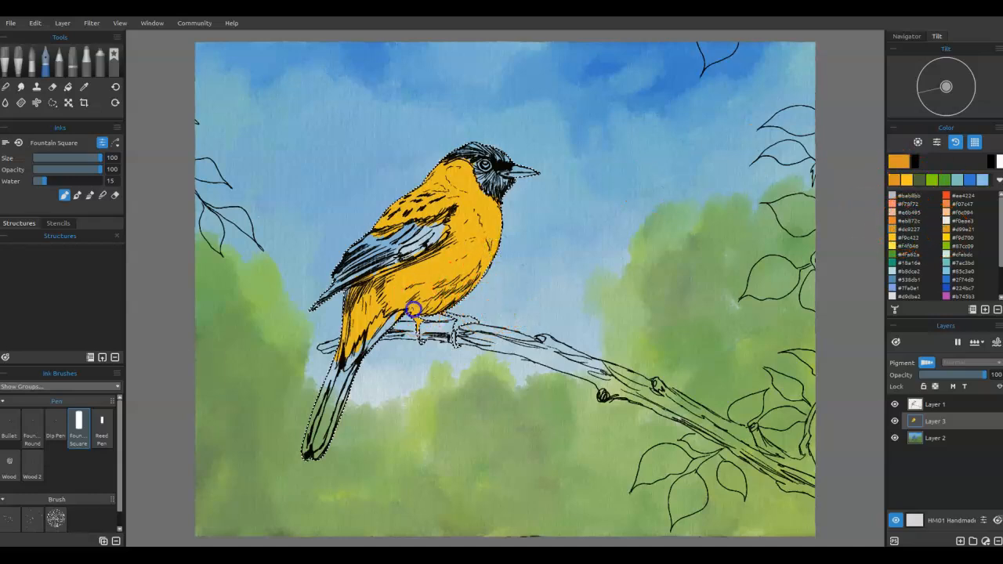
mouse_move(448, 305)
mouse_down()
mouse_move(472, 291)
mouse_move(486, 261)
mouse_move(452, 340)
mouse_move(455, 305)
mouse_up()
drag(39, 182, 34, 186)
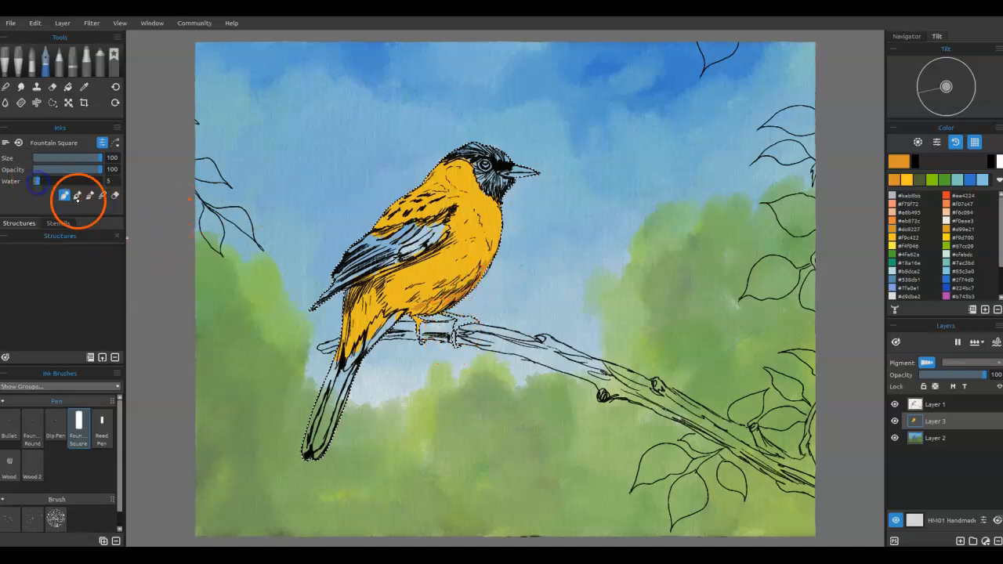
mouse_move(416, 282)
mouse_down()
mouse_move(355, 301)
mouse_move(382, 293)
mouse_move(382, 274)
mouse_move(453, 238)
mouse_move(350, 290)
mouse_move(376, 282)
mouse_move(387, 318)
mouse_move(391, 307)
mouse_move(390, 317)
mouse_move(439, 308)
mouse_move(483, 252)
mouse_move(481, 264)
mouse_move(470, 254)
mouse_move(476, 217)
mouse_move(460, 230)
mouse_move(471, 244)
mouse_move(462, 263)
mouse_move(426, 291)
mouse_up()
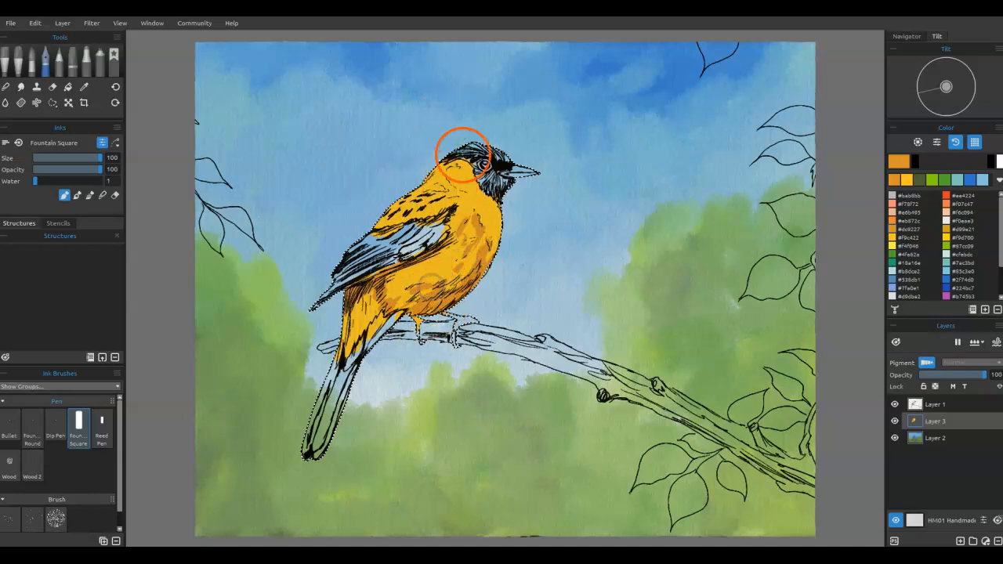
mouse_move(441, 174)
mouse_down()
mouse_move(452, 201)
mouse_move(420, 186)
mouse_move(407, 196)
mouse_move(465, 202)
mouse_move(490, 220)
mouse_move(493, 205)
mouse_move(475, 271)
mouse_move(410, 308)
mouse_move(373, 293)
mouse_move(370, 277)
mouse_move(396, 271)
mouse_move(356, 291)
mouse_move(345, 359)
mouse_move(350, 327)
mouse_move(369, 278)
mouse_up()
mouse_move(460, 226)
mouse_down()
mouse_move(435, 211)
mouse_move(497, 246)
mouse_move(479, 273)
mouse_move(458, 278)
mouse_up()
key(d)
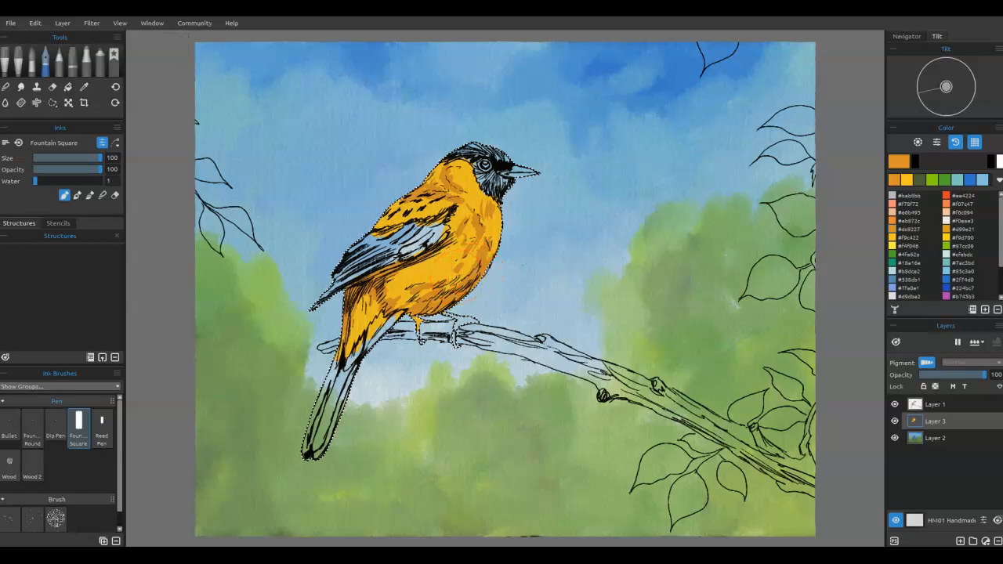
Step: Paint bright yellow #f9d700 accents on the belly and flank, and erase the overflow along the rump's lower edge
click(945, 238)
mouse_move(436, 266)
mouse_down()
mouse_move(393, 285)
mouse_move(416, 269)
mouse_move(444, 275)
mouse_move(393, 289)
mouse_move(431, 273)
mouse_move(459, 280)
mouse_move(476, 256)
mouse_move(443, 263)
mouse_move(475, 219)
mouse_move(495, 243)
mouse_move(490, 196)
mouse_move(465, 181)
mouse_move(465, 164)
mouse_move(473, 206)
mouse_move(382, 215)
mouse_move(352, 331)
mouse_move(382, 301)
mouse_up()
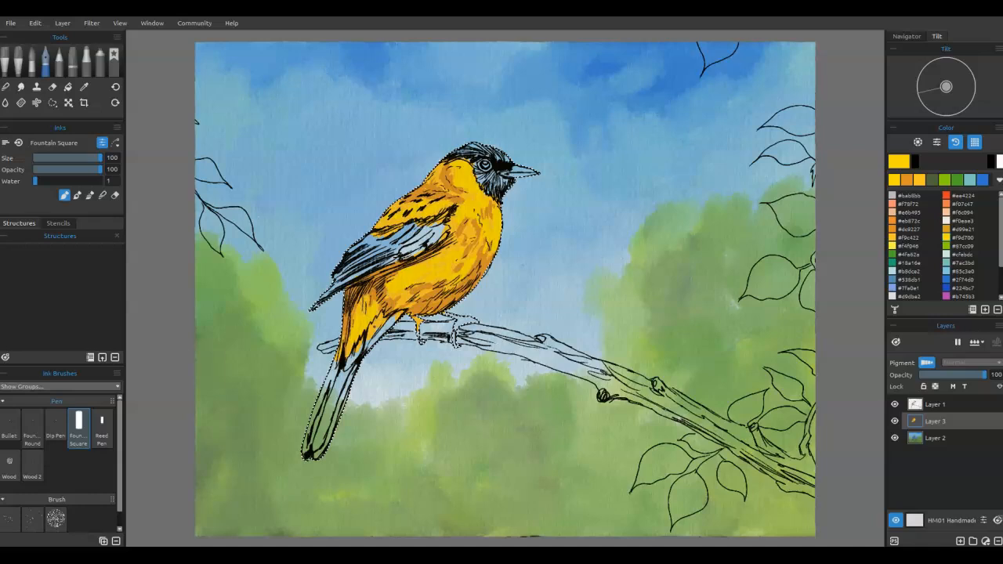
key(e)
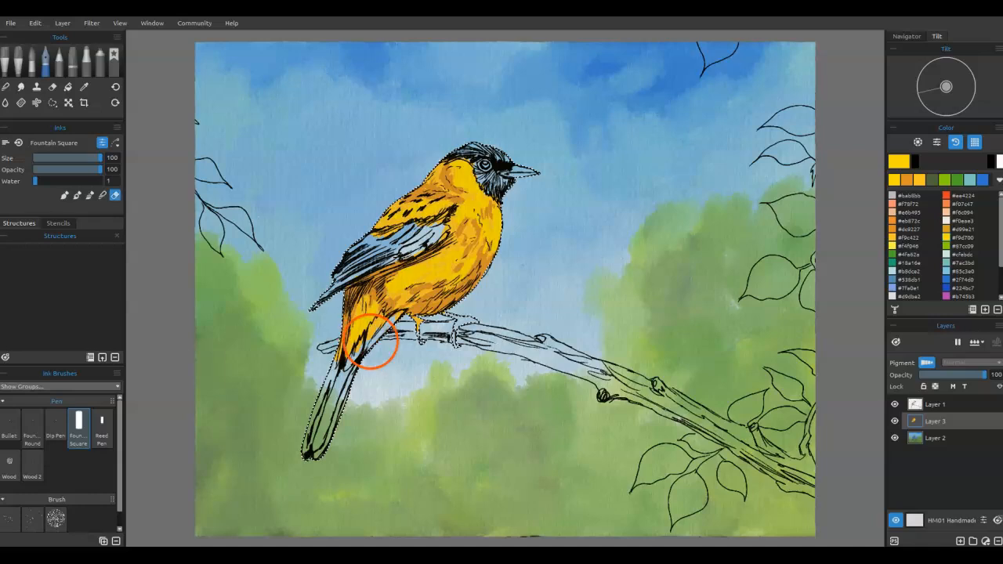
mouse_move(376, 328)
mouse_down()
mouse_move(398, 318)
mouse_move(353, 357)
mouse_move(356, 368)
mouse_move(331, 337)
mouse_move(361, 353)
mouse_up()
Step: Highlight the bird's breast and throat with light yellow #f4f046 strokes
click(892, 245)
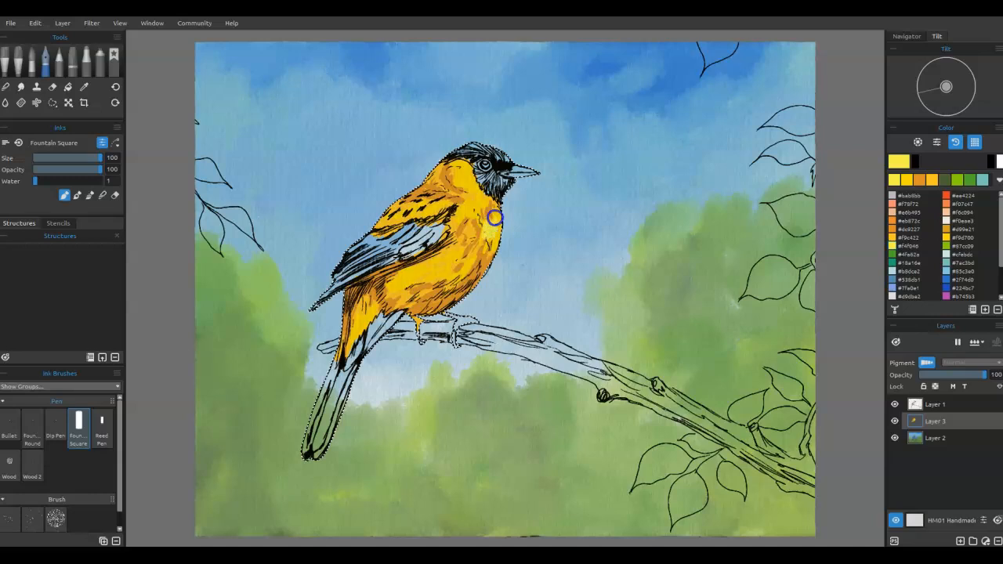
mouse_move(499, 227)
mouse_down()
mouse_move(445, 246)
mouse_move(479, 206)
mouse_up()
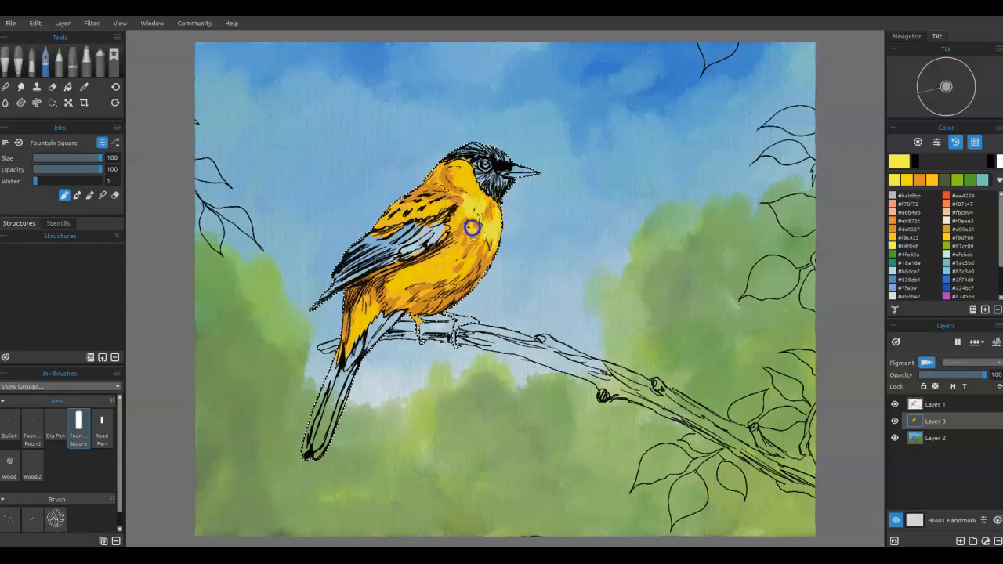
mouse_move(471, 228)
mouse_down()
mouse_move(464, 164)
mouse_move(472, 179)
mouse_up()
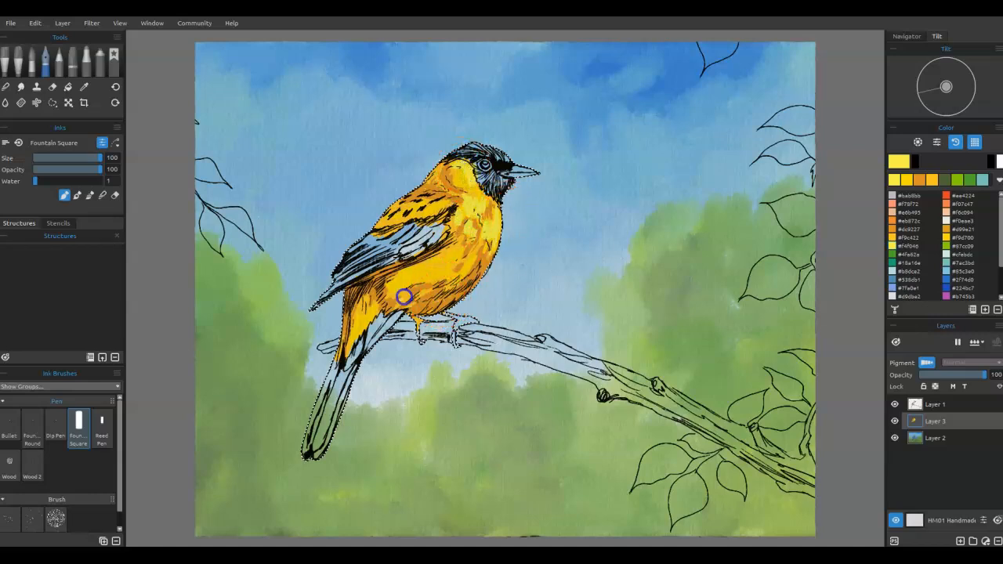
Step: Add bright yellow #f9d700 strokes over the belly, rump, shoulder, upper breast and nape
click(948, 238)
mouse_move(462, 286)
mouse_down()
mouse_move(435, 279)
mouse_move(365, 312)
mouse_move(351, 344)
mouse_move(360, 312)
mouse_move(338, 358)
mouse_up()
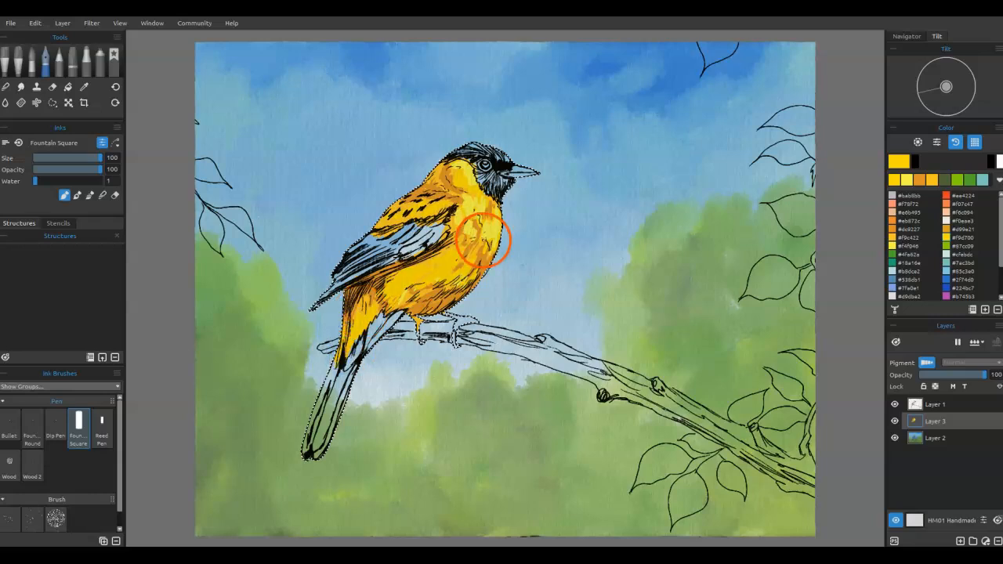
mouse_move(435, 209)
mouse_down()
mouse_move(422, 220)
mouse_move(393, 218)
mouse_up()
drag(472, 200, 470, 202)
drag(463, 166, 467, 171)
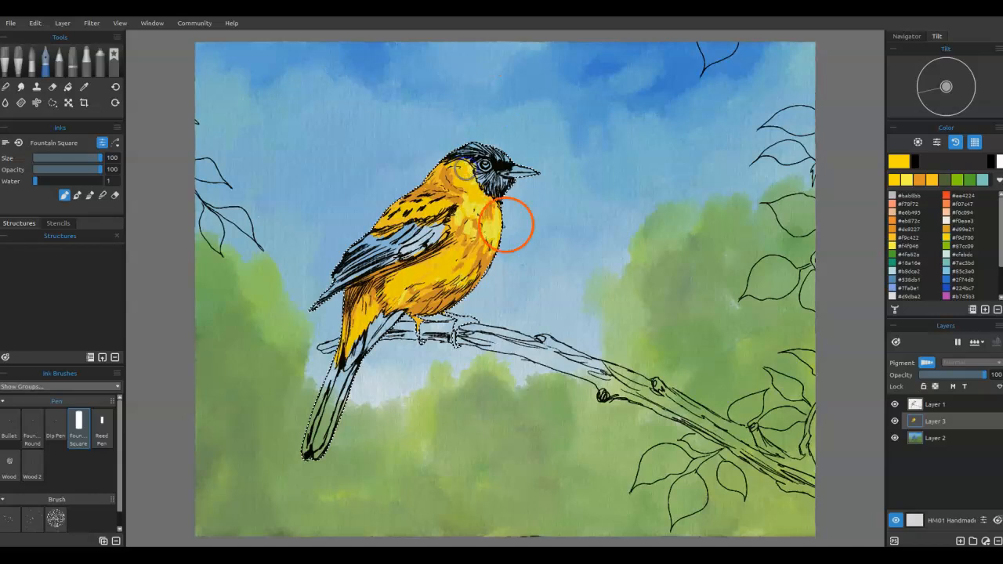
Step: Blend the yellow and orange strokes together across the belly, breast, shoulder and nape
key(n)
drag(447, 284, 460, 282)
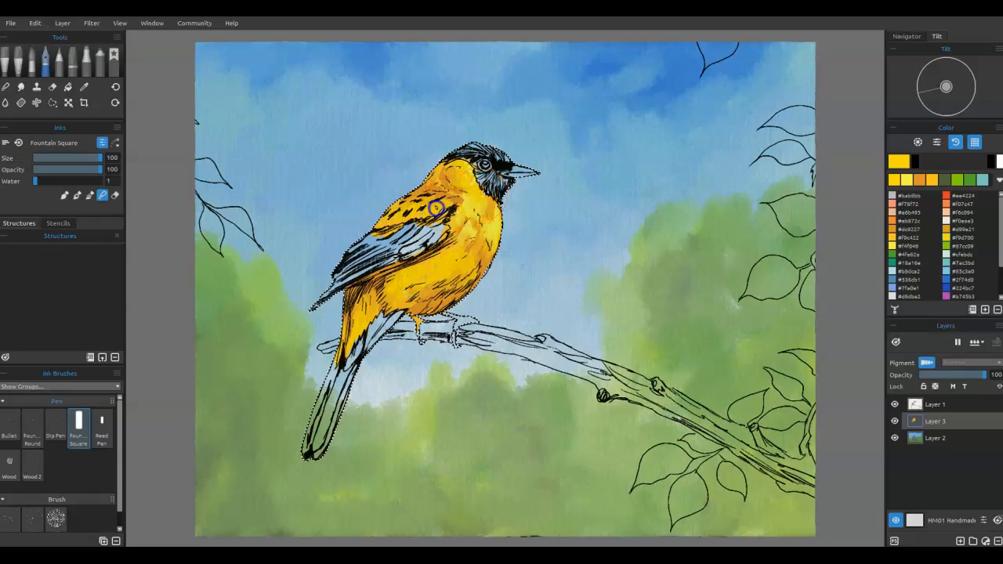
drag(442, 183, 440, 174)
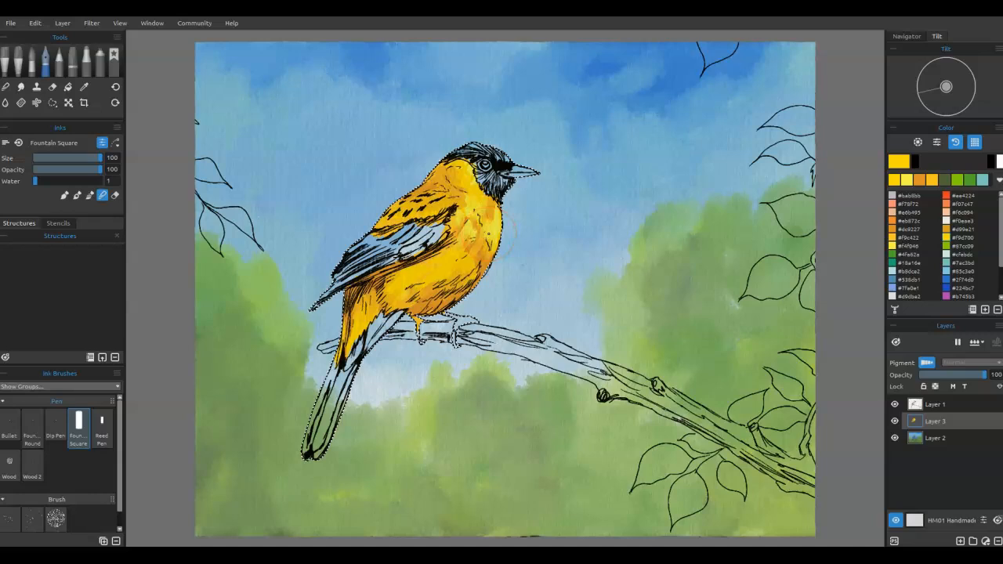
Step: Duplicate the bird paint layer and set the copy to Multiply with Pigment off and opacity 20
right_click(945, 424)
click(933, 520)
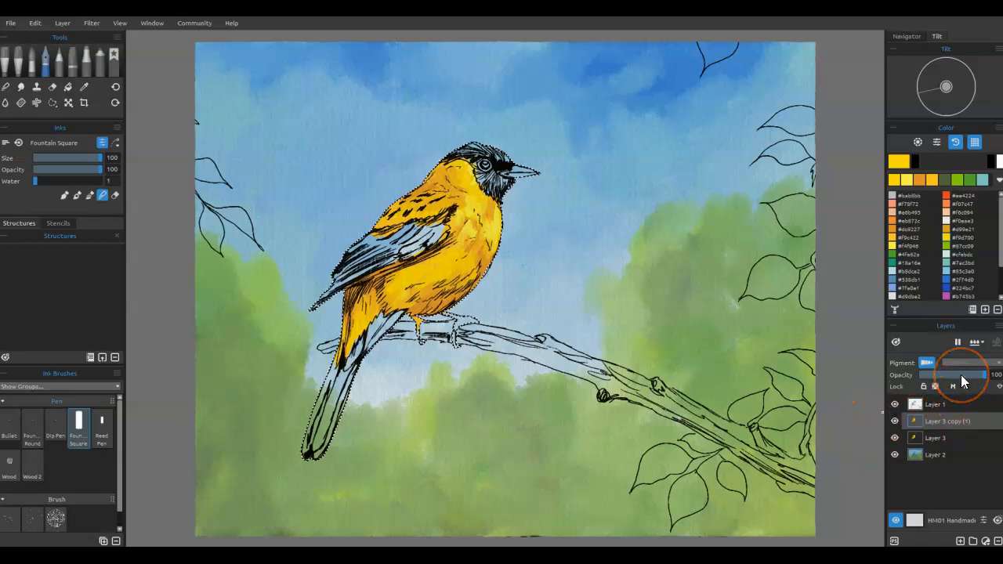
drag(962, 375, 958, 375)
click(951, 367)
click(953, 353)
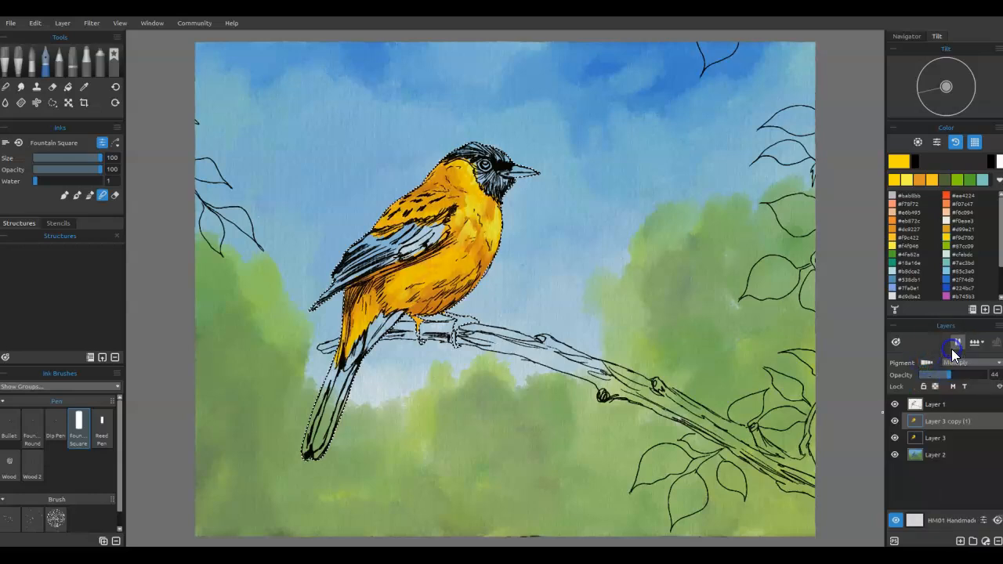
drag(950, 374, 933, 376)
Step: Merge the Multiply copy down into Layer 3 and turn Pigment blending back on for it
right_click(933, 421)
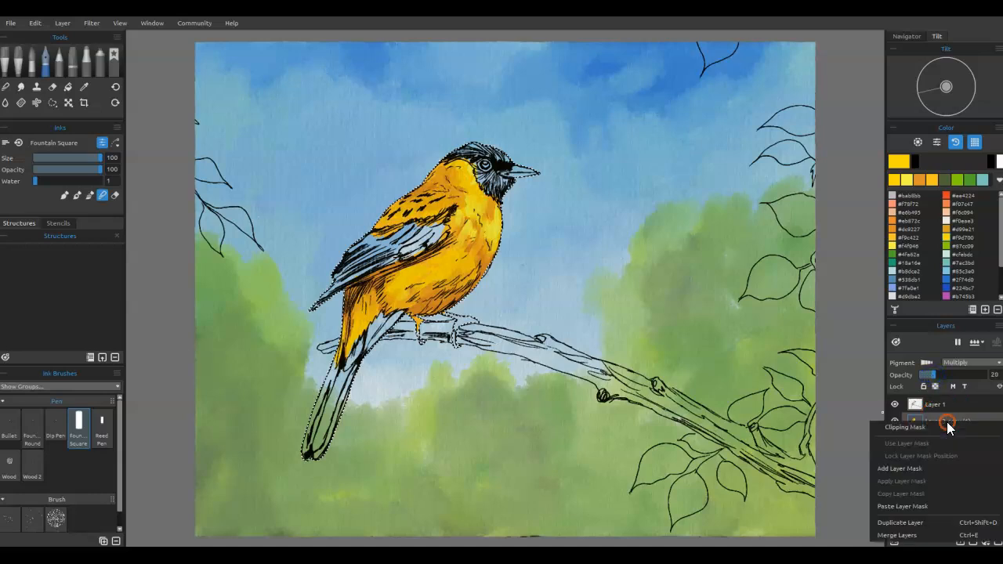
click(908, 536)
click(928, 363)
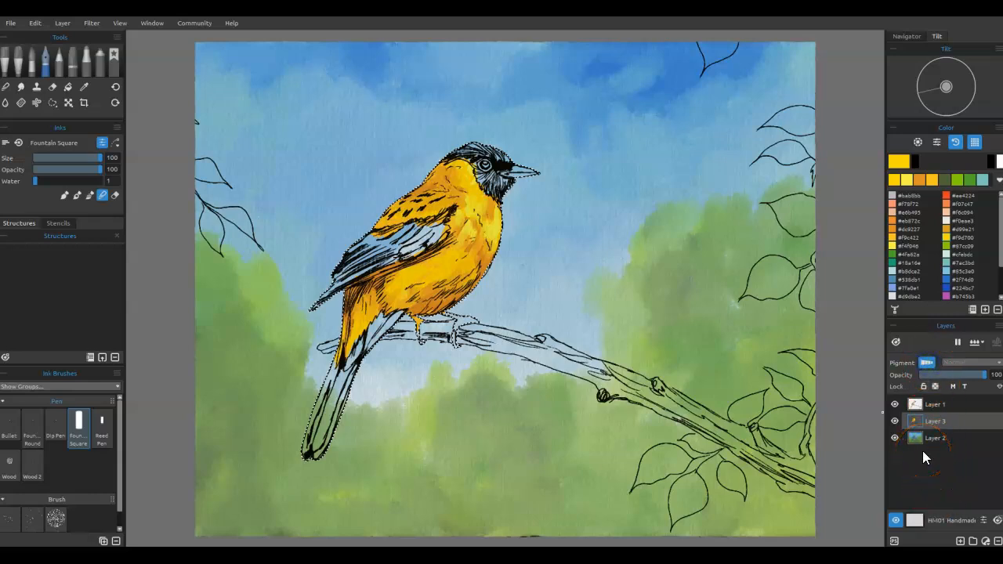
Step: Brush fresh bright yellow strokes over the bird's breast, belly edge, neck and flank for added texture
click(898, 181)
mouse_move(487, 234)
mouse_down()
mouse_move(487, 247)
mouse_move(492, 225)
mouse_up()
drag(476, 268, 470, 271)
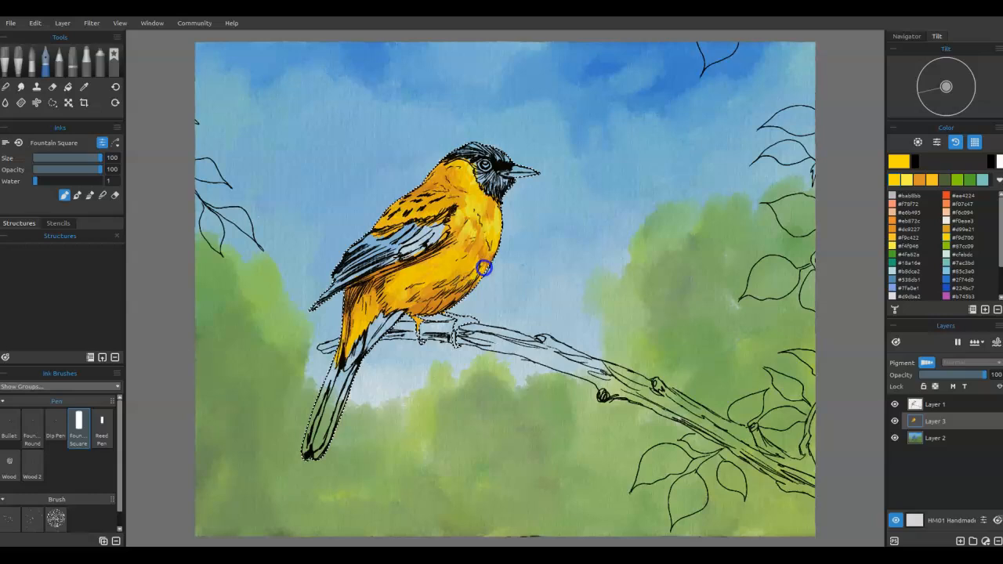
drag(496, 221, 499, 241)
drag(473, 189, 460, 219)
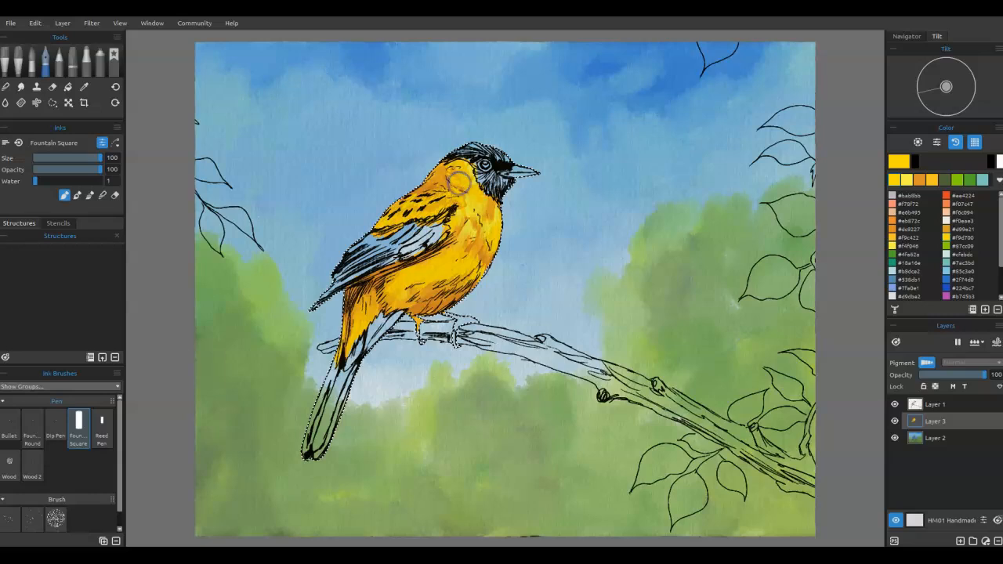
click(494, 211)
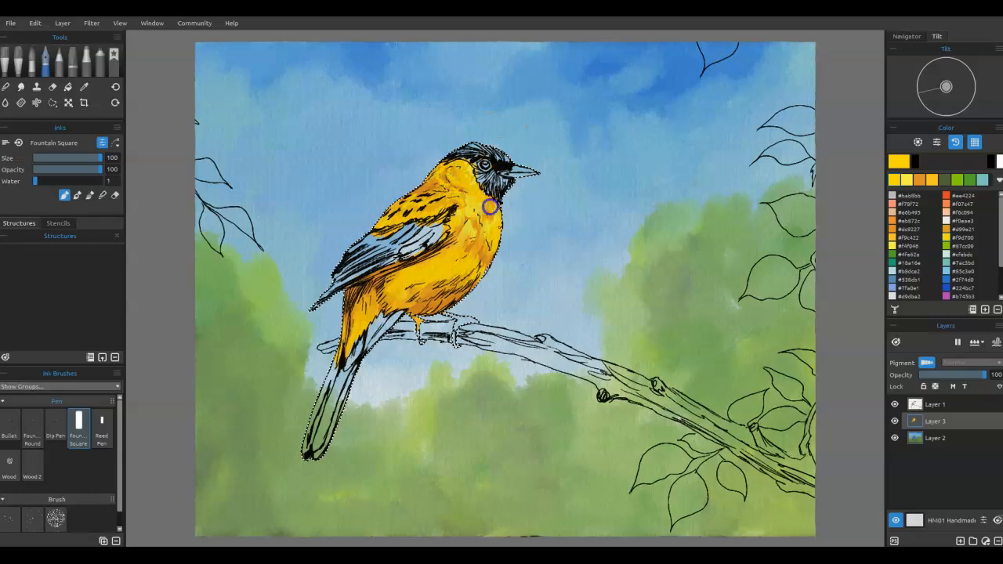
mouse_move(492, 263)
mouse_down()
mouse_move(452, 299)
mouse_move(419, 272)
mouse_move(382, 290)
mouse_up()
mouse_move(518, 180)
mouse_down()
mouse_move(486, 220)
mouse_move(466, 227)
mouse_move(480, 239)
mouse_move(471, 218)
mouse_move(510, 213)
mouse_move(478, 247)
mouse_up()
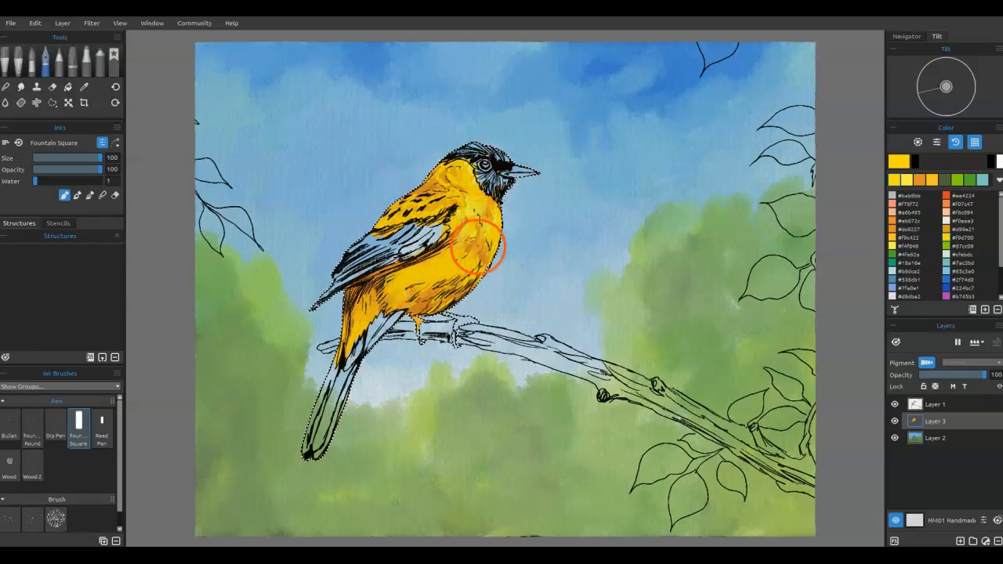
Step: Fill the bird's tail and folded wing with near-black navy #0c0d16
scroll(984, 284, down, 2)
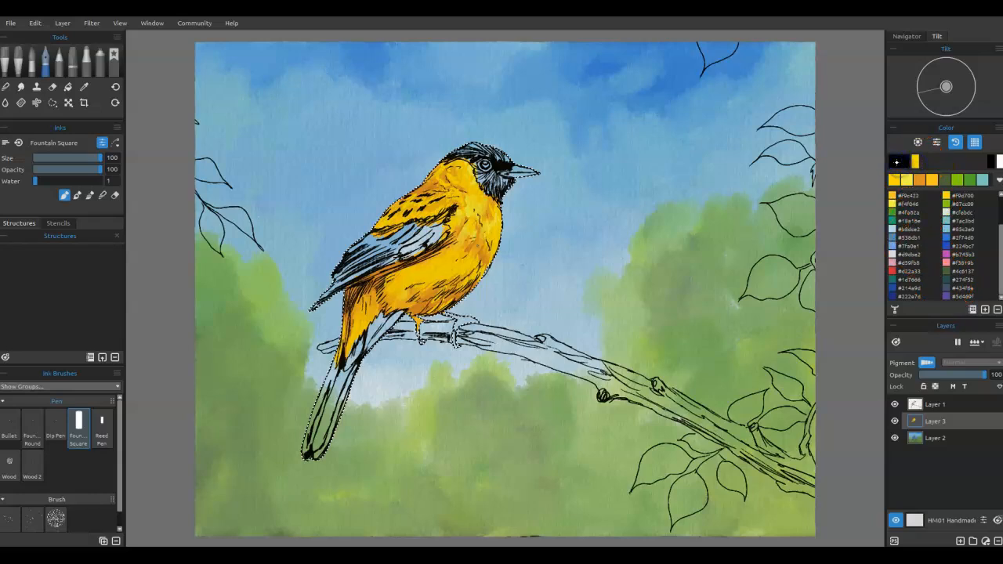
click(898, 162)
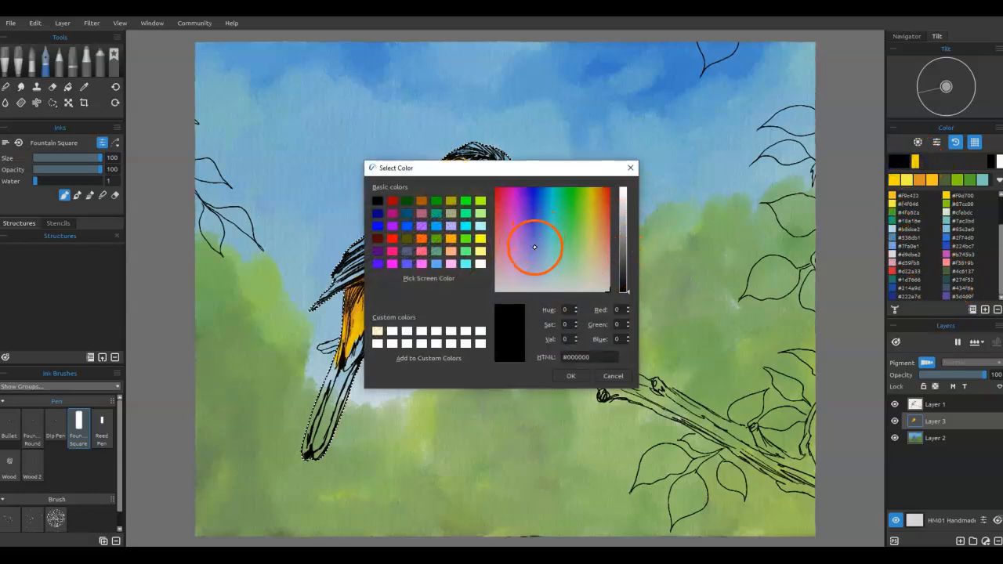
click(534, 247)
drag(619, 264, 625, 282)
click(583, 377)
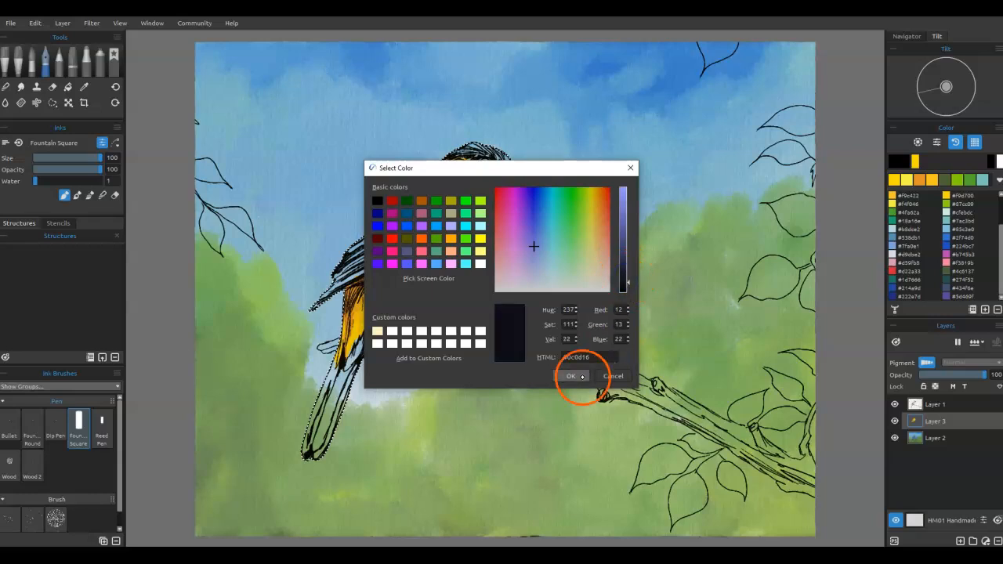
mouse_move(331, 340)
mouse_down()
mouse_move(322, 447)
mouse_move(322, 390)
mouse_move(316, 414)
mouse_move(330, 351)
mouse_move(335, 379)
mouse_move(351, 368)
mouse_move(339, 407)
mouse_up()
mouse_move(358, 368)
mouse_down()
mouse_move(371, 336)
mouse_move(353, 361)
mouse_move(363, 356)
mouse_up()
mouse_move(364, 267)
mouse_down()
mouse_move(298, 315)
mouse_move(441, 230)
mouse_move(432, 225)
mouse_move(439, 235)
mouse_move(426, 245)
mouse_move(435, 239)
mouse_move(443, 223)
mouse_move(422, 240)
mouse_move(443, 219)
mouse_move(406, 240)
mouse_move(432, 241)
mouse_up()
mouse_move(343, 286)
mouse_down()
mouse_move(394, 237)
mouse_move(360, 233)
mouse_move(376, 230)
mouse_move(368, 241)
mouse_up()
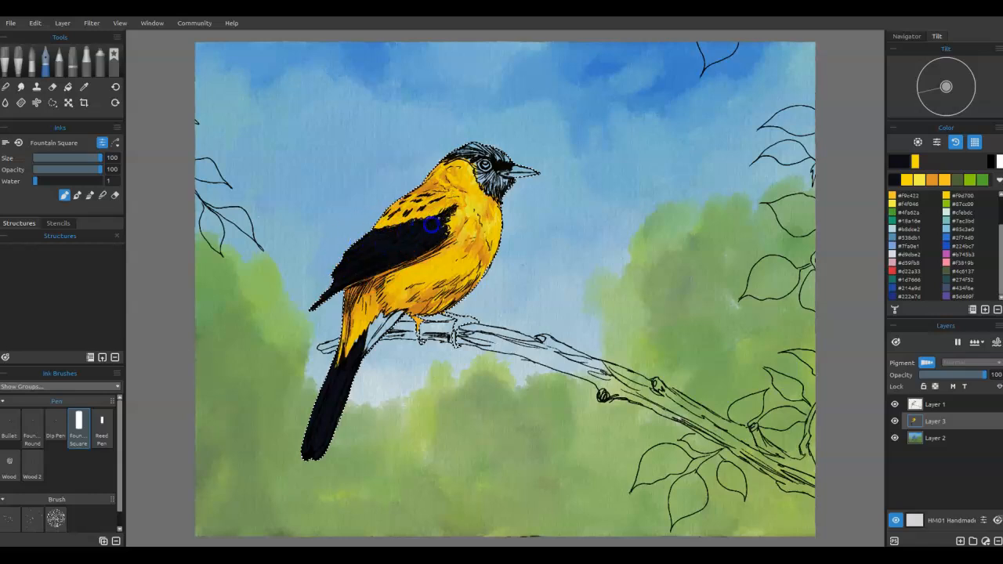
drag(358, 337, 351, 345)
Step: Fill the bird's head around the eye, its throat and its legs with the same near-black color
drag(489, 174, 492, 185)
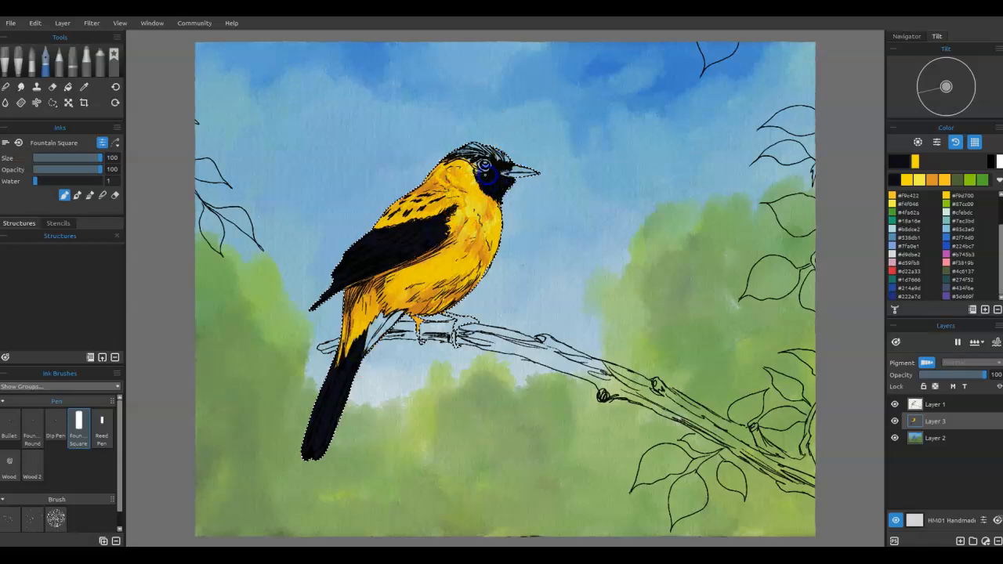
mouse_move(481, 177)
mouse_down()
mouse_move(486, 145)
mouse_move(458, 149)
mouse_move(468, 167)
mouse_up()
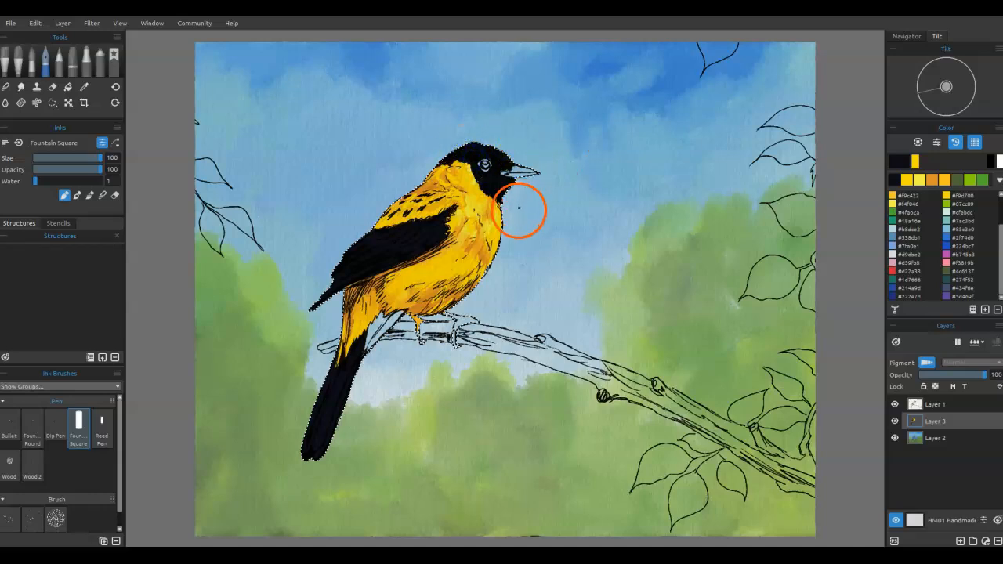
mouse_move(417, 326)
mouse_down()
mouse_move(466, 310)
mouse_move(460, 337)
mouse_up()
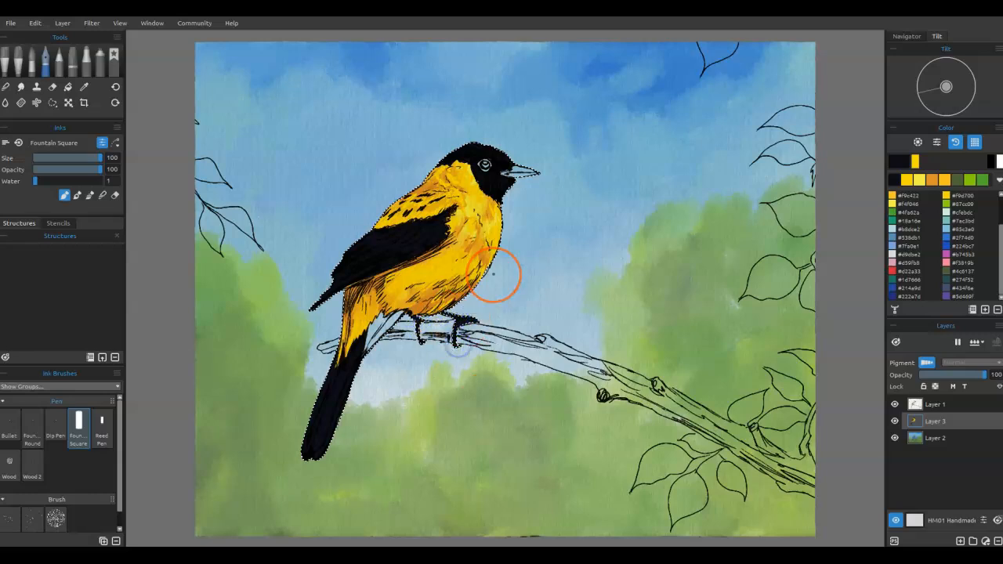
Step: Paint thin feather highlights along the black wing in a lighter muted blue-gray
click(896, 161)
click(623, 251)
drag(536, 258, 535, 269)
click(571, 376)
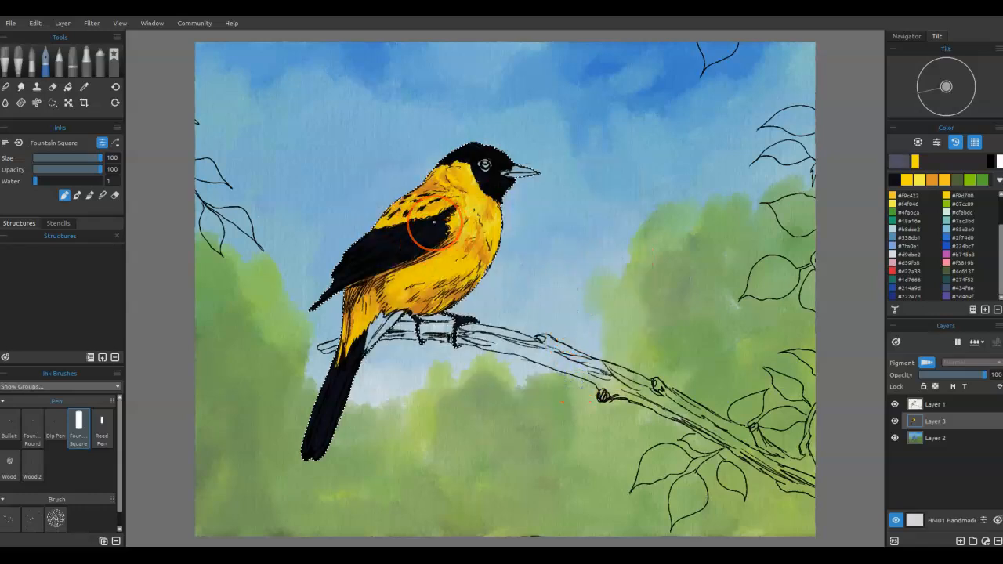
scroll(428, 243, up, 3)
mouse_move(428, 249)
mouse_down()
mouse_move(380, 271)
mouse_move(365, 294)
mouse_move(381, 268)
mouse_up()
drag(450, 253, 424, 276)
mouse_move(406, 235)
mouse_down()
mouse_move(381, 252)
mouse_move(379, 234)
mouse_move(313, 259)
mouse_up()
drag(302, 332, 216, 367)
drag(314, 296, 251, 324)
drag(322, 275, 228, 313)
drag(286, 249, 246, 277)
drag(317, 237, 292, 254)
drag(390, 219, 359, 229)
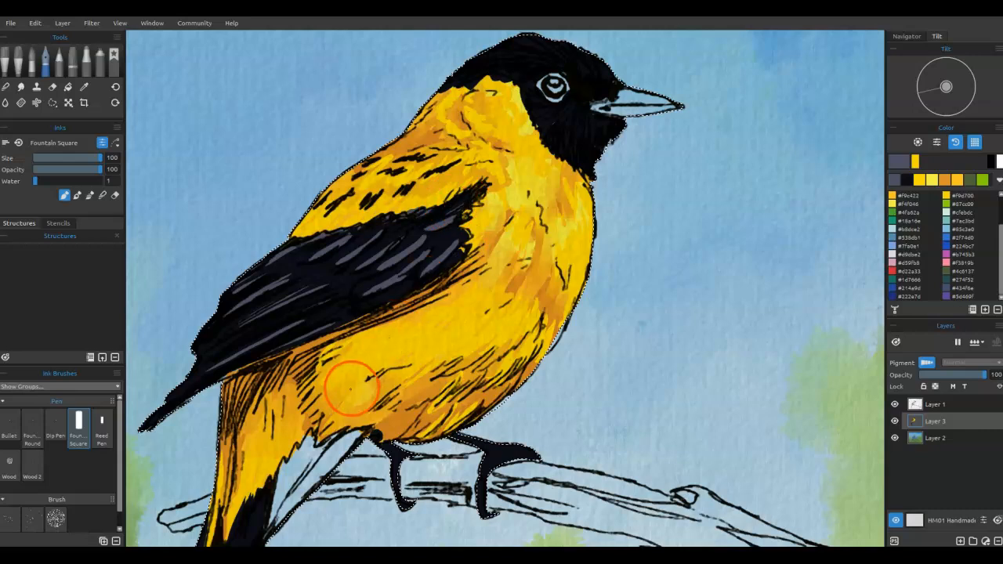
Step: Paint long muted blue-gray feather highlights along both halves of the bird's black tail
drag(347, 387, 497, 139)
mouse_move(292, 494)
mouse_down()
mouse_move(305, 450)
mouse_move(291, 503)
mouse_up()
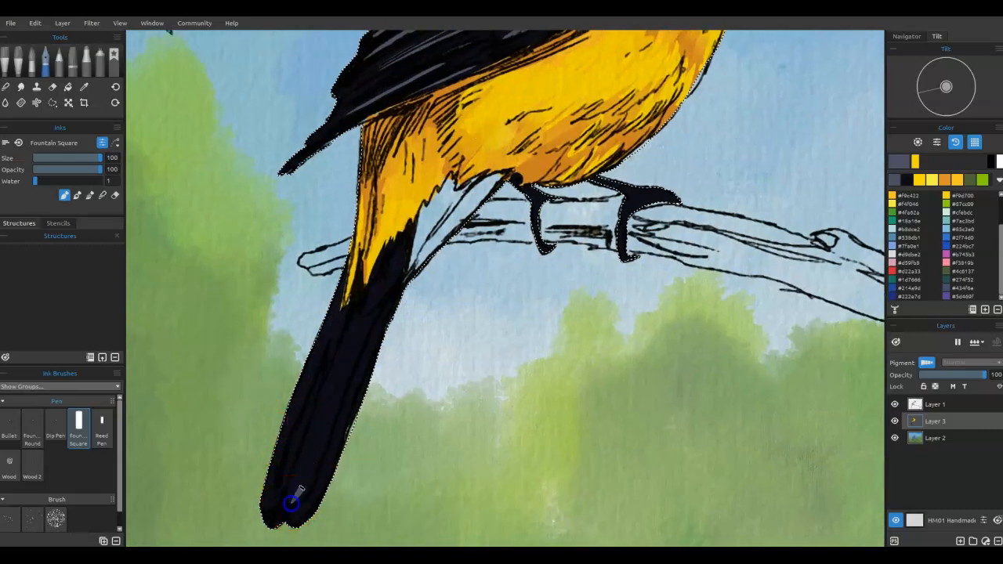
drag(323, 439, 314, 465)
drag(349, 353, 328, 414)
drag(381, 308, 352, 363)
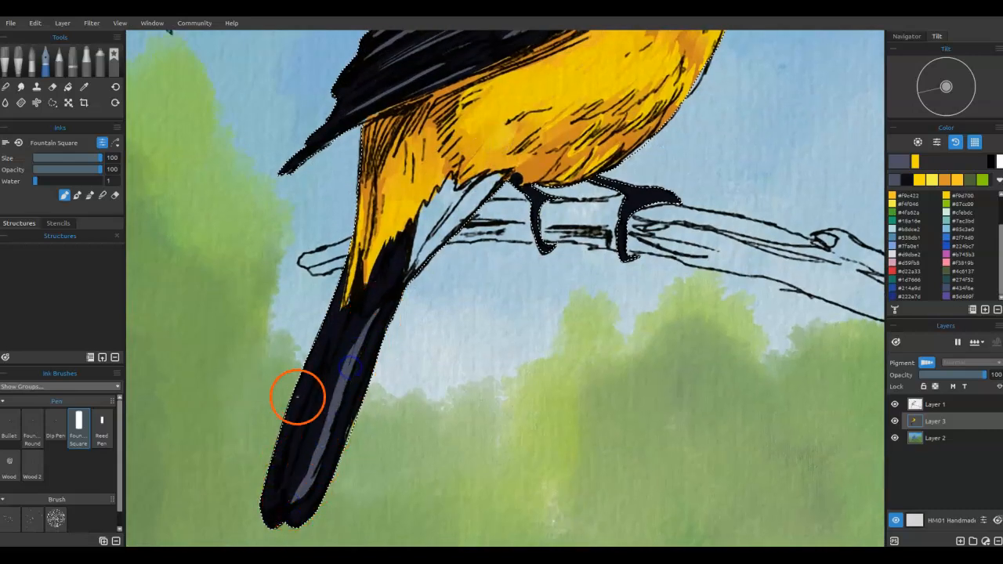
drag(366, 308, 403, 260)
drag(266, 497, 345, 275)
drag(294, 516, 341, 428)
drag(334, 446, 358, 367)
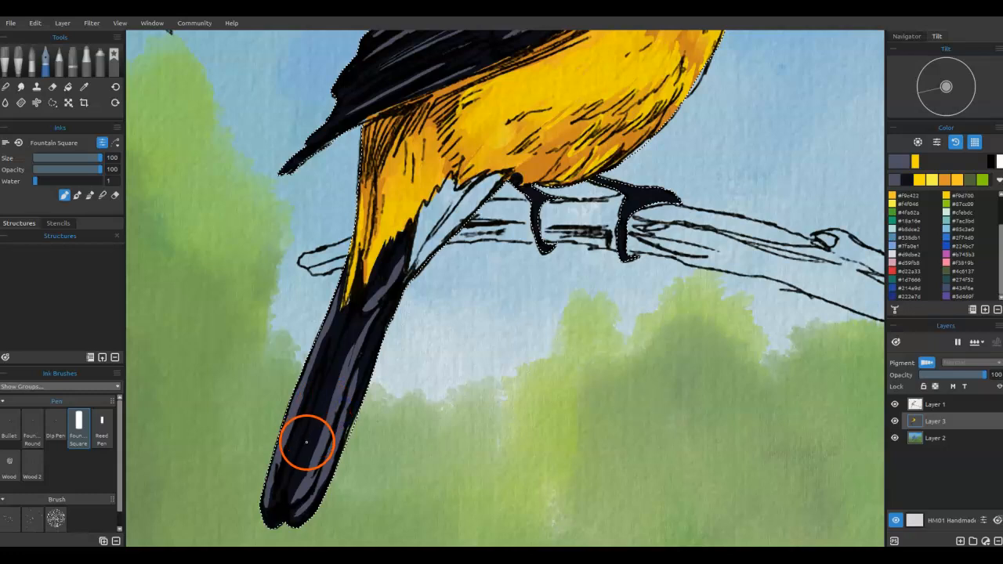
mouse_move(276, 506)
mouse_down()
mouse_move(342, 340)
mouse_move(363, 362)
mouse_up()
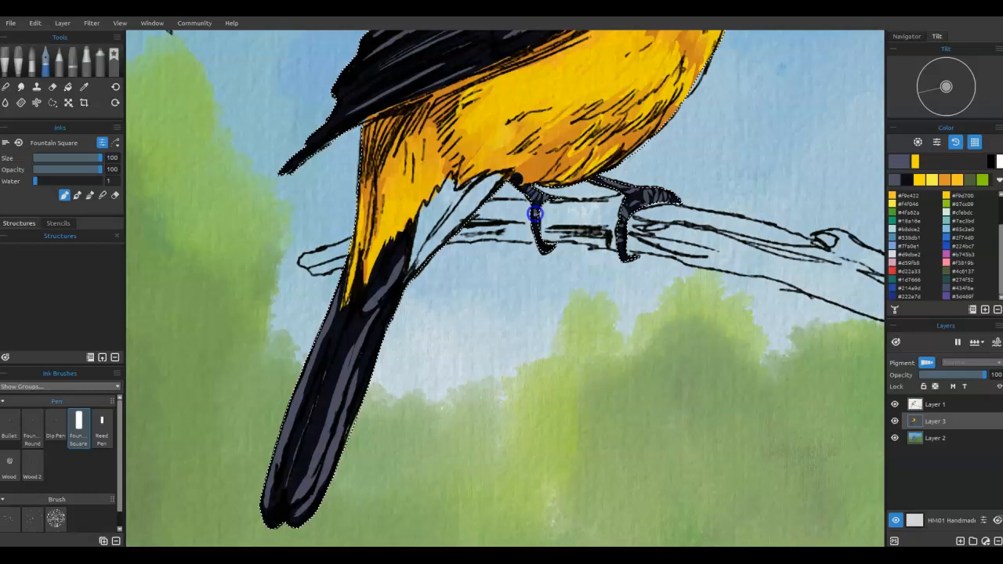
Step: Add muted blue-gray highlights to the bird's head, throat and beak
scroll(560, 337, up, 10)
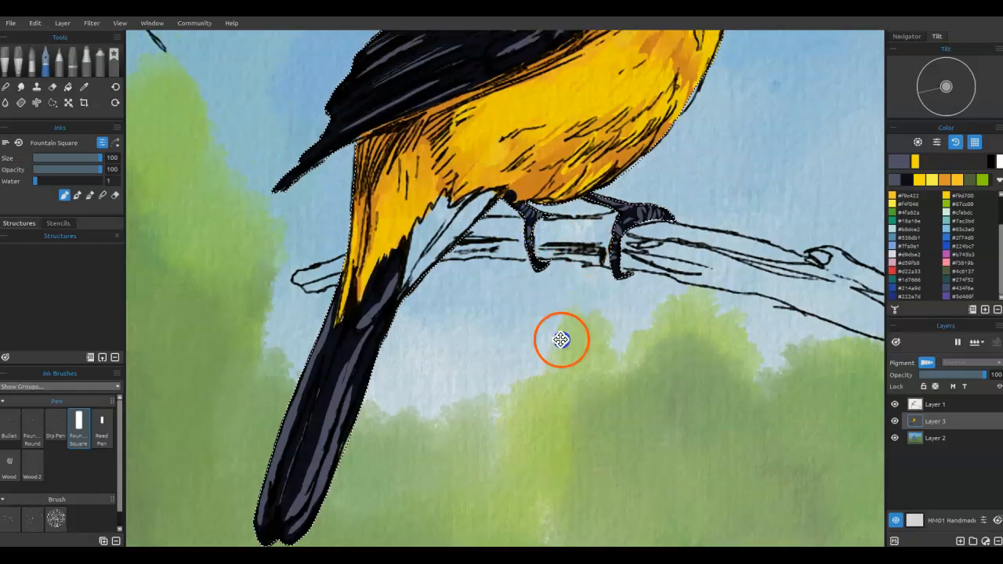
mouse_move(578, 201)
mouse_down()
mouse_move(609, 225)
mouse_move(647, 229)
mouse_up()
mouse_move(627, 275)
mouse_down()
mouse_move(648, 283)
mouse_move(645, 264)
mouse_move(663, 258)
mouse_move(727, 265)
mouse_up()
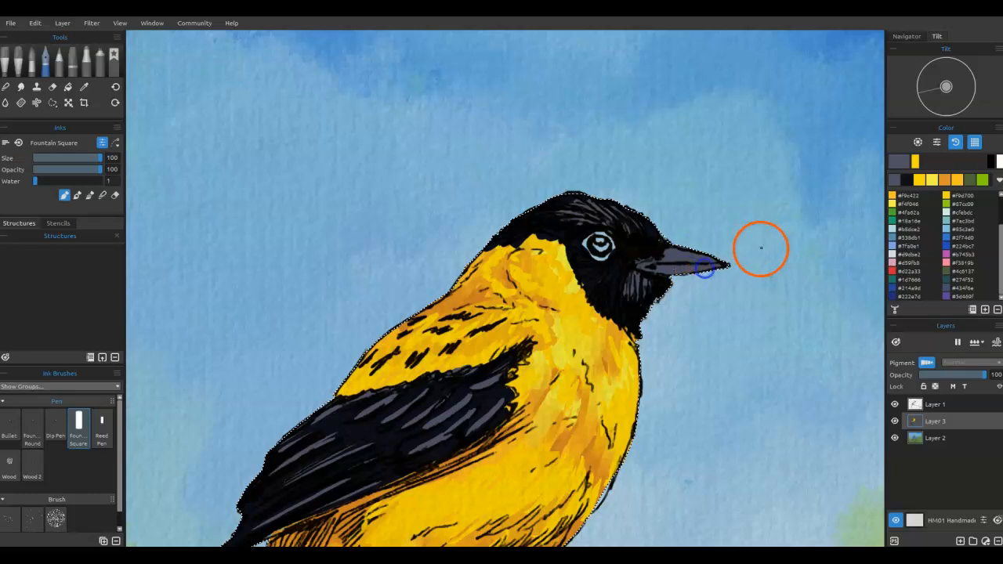
Step: Sample the near-black from the wing and darken the beak's lower edge and the eye
alt+click(391, 447)
drag(644, 276, 724, 268)
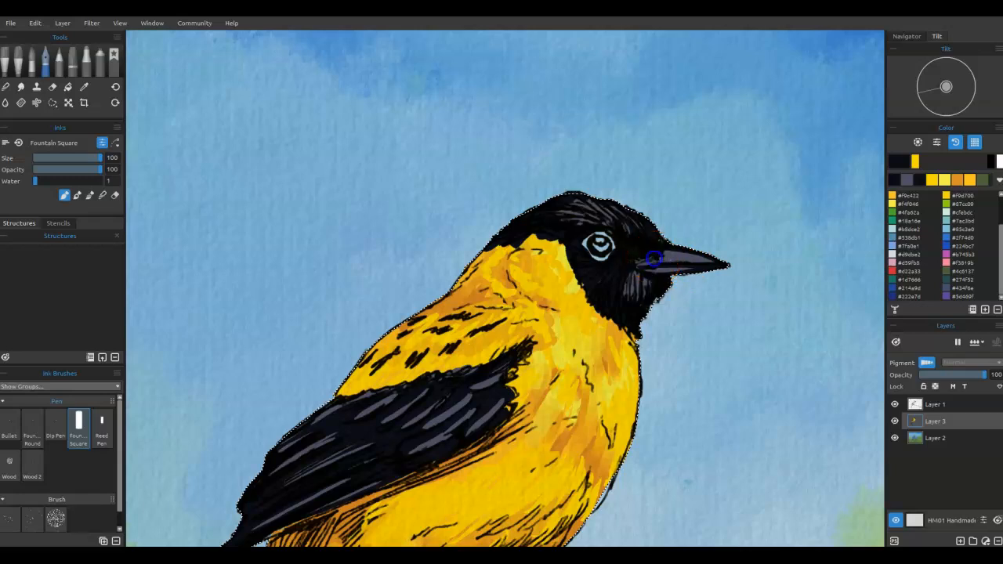
mouse_move(593, 235)
mouse_down()
mouse_move(585, 247)
mouse_move(594, 234)
mouse_move(609, 249)
mouse_up()
Step: Choose a lighter lavender based on the beak's color and add small highlights to the beak and eye
alt+click(682, 259)
click(899, 161)
click(627, 212)
click(544, 374)
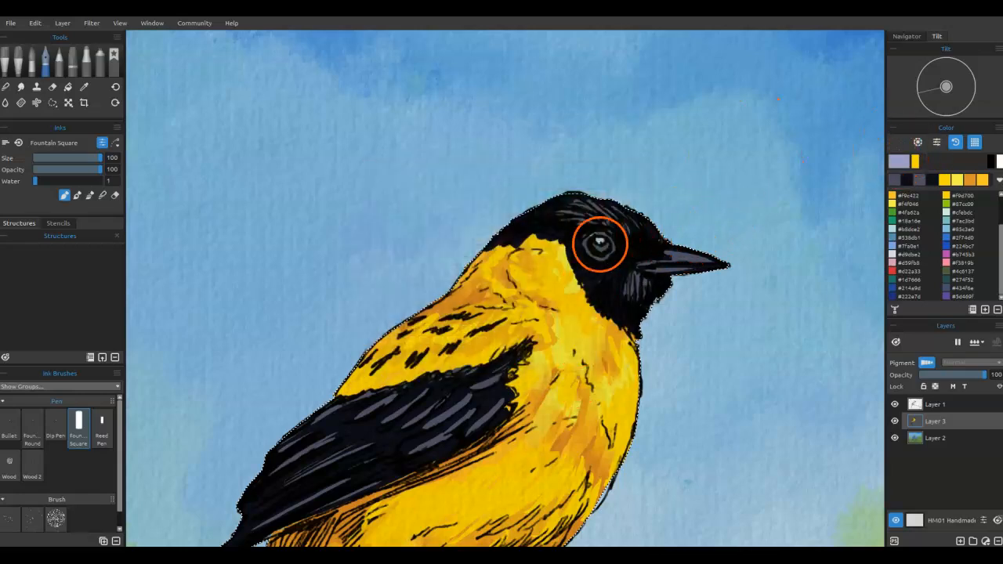
mouse_move(673, 253)
mouse_down()
mouse_move(696, 262)
mouse_move(677, 271)
mouse_move(719, 279)
mouse_move(699, 255)
mouse_move(680, 254)
mouse_up()
Step: Blend the blue-gray highlights into the black on the bird's head, wing and tail
key(b)
mouse_move(635, 290)
mouse_down()
mouse_move(645, 290)
mouse_move(627, 286)
mouse_up()
mouse_move(570, 207)
mouse_down()
mouse_move(633, 238)
mouse_move(570, 218)
mouse_up()
mouse_move(462, 412)
mouse_down()
mouse_move(413, 436)
mouse_move(451, 404)
mouse_move(460, 422)
mouse_move(409, 449)
mouse_move(502, 399)
mouse_move(470, 404)
mouse_move(498, 377)
mouse_move(369, 424)
mouse_move(427, 408)
mouse_move(418, 419)
mouse_move(348, 421)
mouse_move(367, 403)
mouse_move(301, 430)
mouse_move(349, 422)
mouse_move(347, 477)
mouse_move(407, 424)
mouse_move(422, 468)
mouse_move(407, 462)
mouse_move(541, 367)
mouse_move(656, 134)
mouse_up()
drag(510, 481, 529, 334)
mouse_move(474, 350)
mouse_down()
mouse_move(425, 406)
mouse_move(448, 423)
mouse_up()
mouse_move(464, 390)
mouse_down()
mouse_move(473, 341)
mouse_move(488, 330)
mouse_move(561, 179)
mouse_up()
mouse_move(449, 446)
mouse_down()
mouse_move(480, 409)
mouse_move(536, 254)
mouse_up()
mouse_move(421, 438)
mouse_down()
mouse_move(490, 256)
mouse_move(494, 200)
mouse_move(516, 187)
mouse_move(426, 450)
mouse_move(551, 231)
mouse_move(518, 240)
mouse_up()
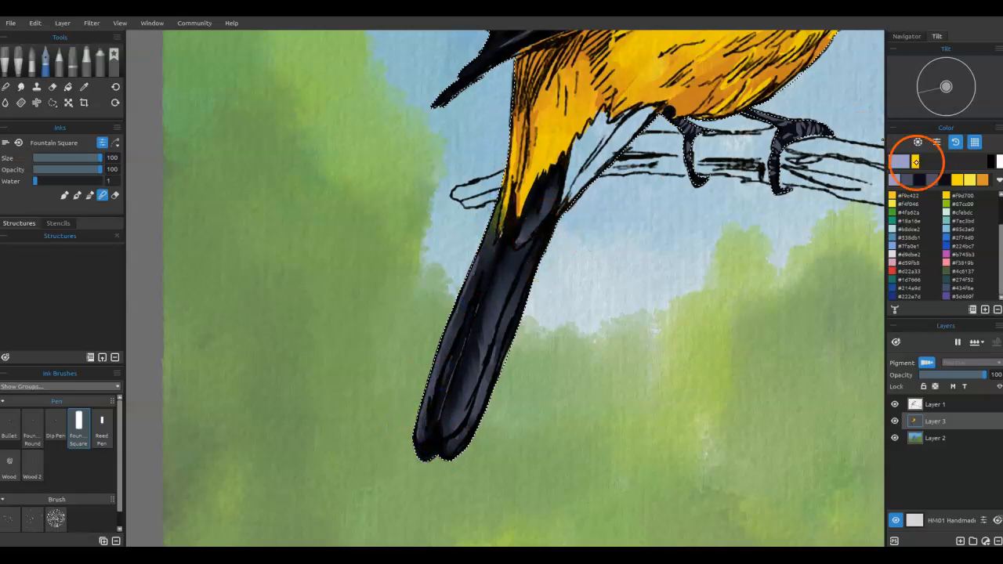
Step: Choose a pale lavender-white and fill the unpainted feather patch between the bird's tail and belly
click(894, 162)
click(624, 196)
click(574, 376)
drag(618, 264, 504, 455)
mouse_move(480, 357)
mouse_down()
mouse_move(511, 318)
mouse_move(468, 344)
mouse_move(456, 380)
mouse_up()
drag(498, 321, 480, 328)
drag(540, 294, 488, 301)
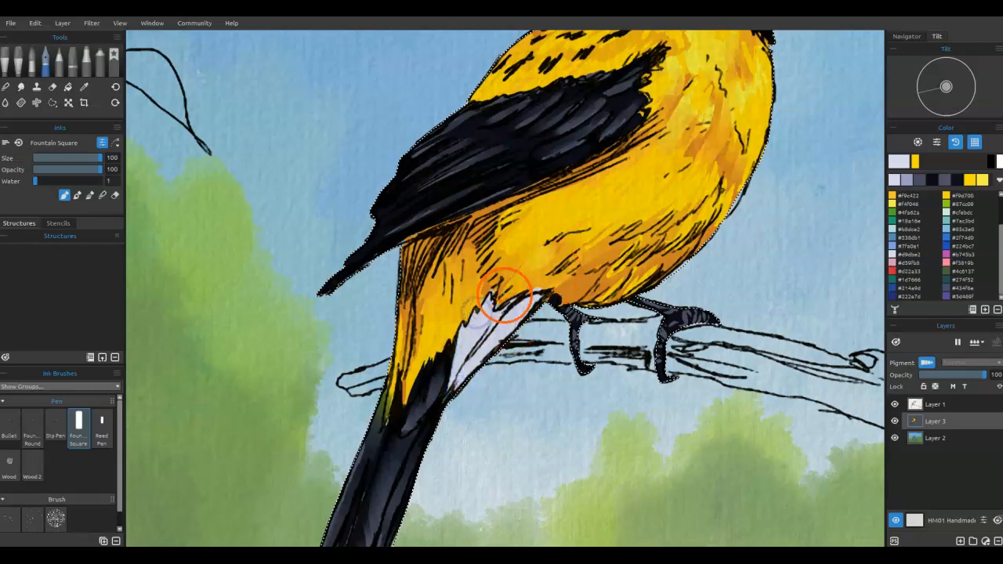
Step: Sample orange from the bird and touch up the edge above the white patch and the yellow tip over the tail base
alt+click(537, 286)
drag(543, 286, 504, 300)
drag(397, 349, 386, 417)
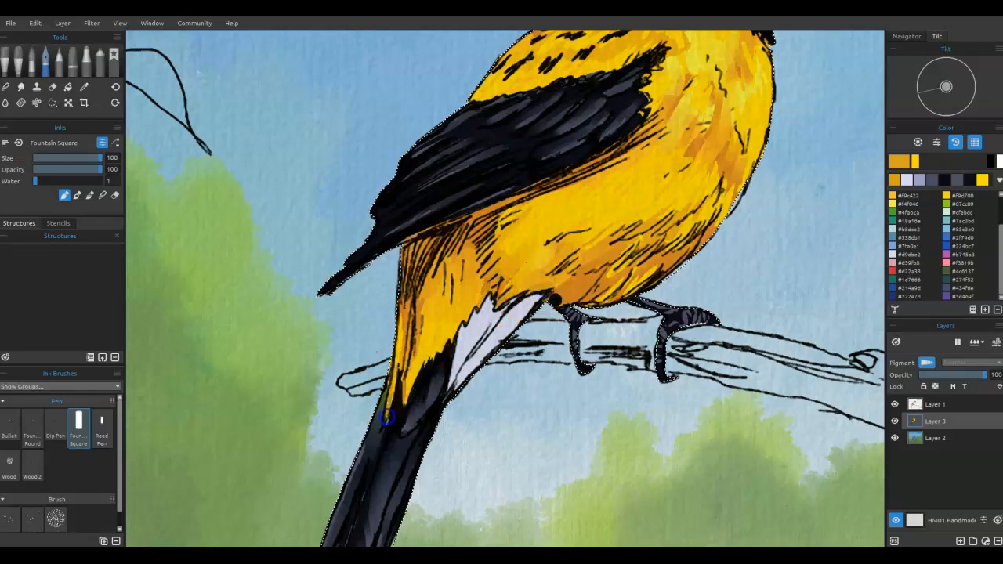
drag(394, 374, 395, 367)
drag(388, 425, 389, 416)
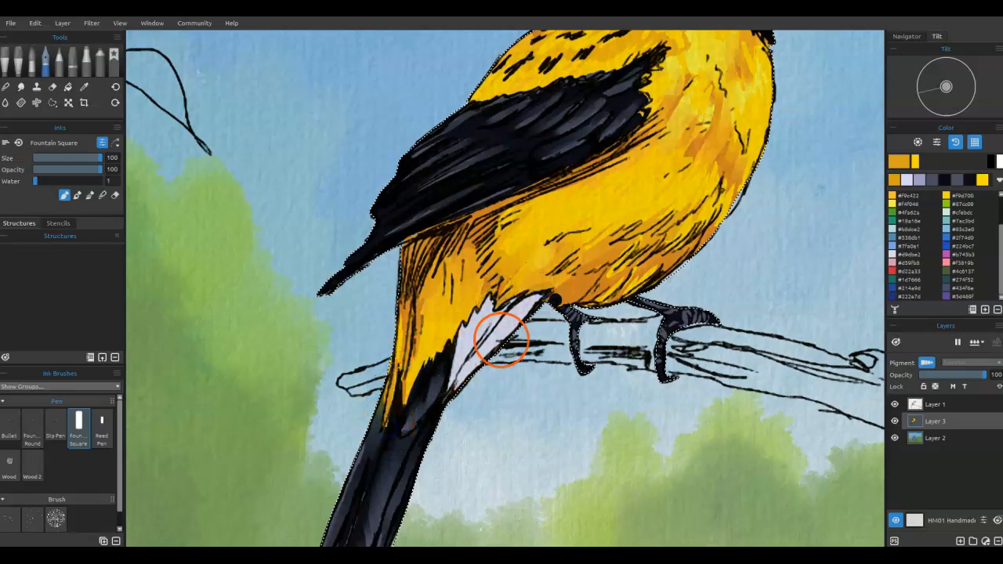
Step: Cover the dark spot at the top of the leg with sampled body colors and touch up the flank with darker orange
alt+click(584, 287)
drag(566, 300, 562, 304)
alt+click(591, 300)
drag(475, 304, 482, 284)
alt+click(474, 267)
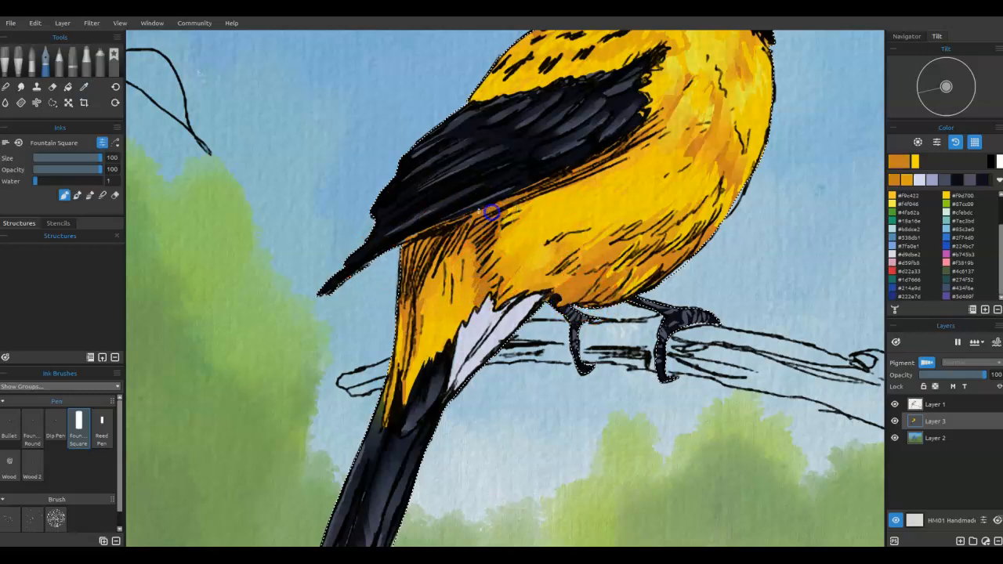
Step: Sample black from the wing and clean up the wing's lower edge and its front feather tips
alt+click(426, 228)
drag(441, 224, 575, 169)
alt+click(519, 194)
alt+click(626, 131)
drag(641, 113, 649, 110)
mouse_move(617, 167)
mouse_down()
mouse_move(591, 214)
mouse_move(538, 413)
mouse_up()
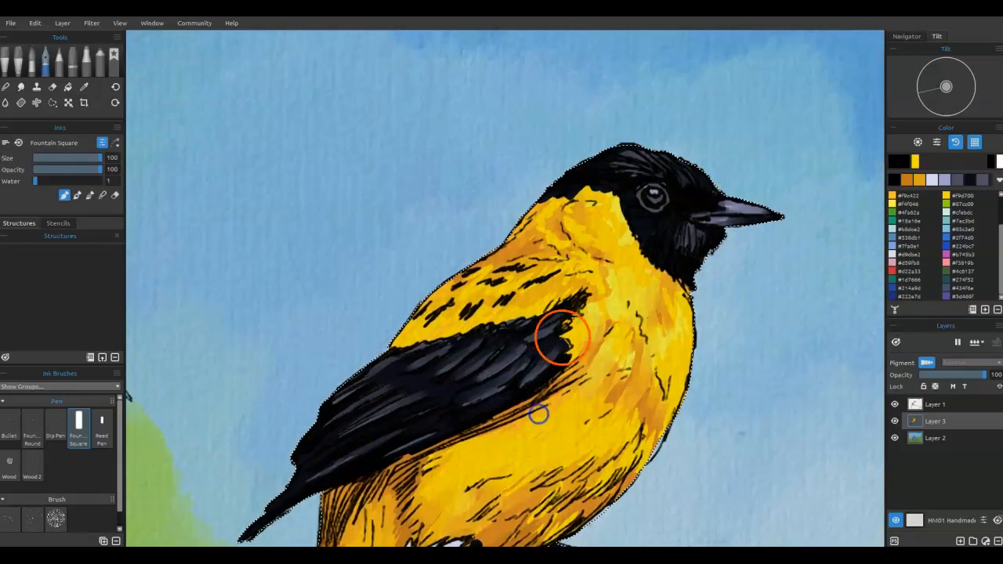
alt+click(562, 350)
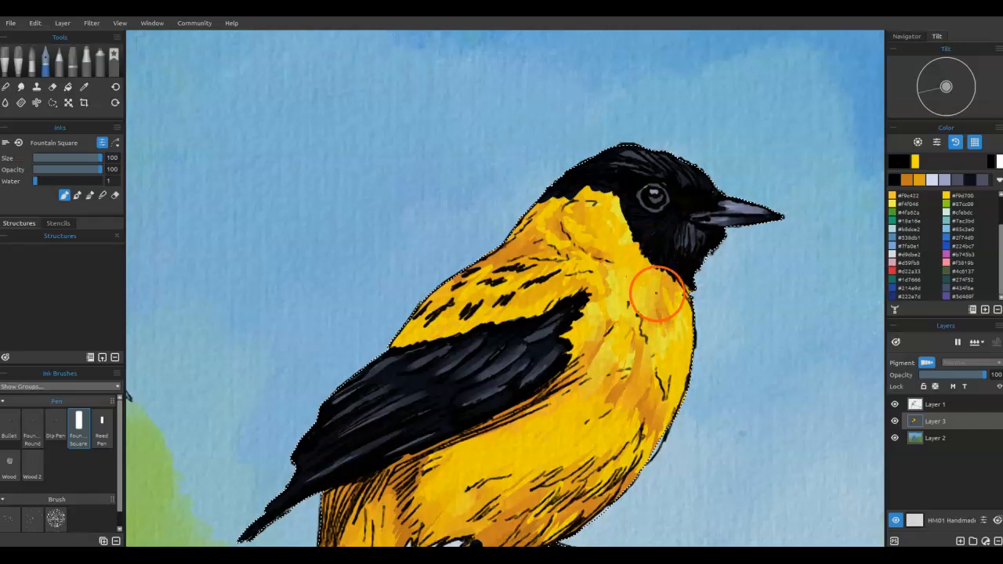
Step: Touch up the yellow beneath the throat with sampled color and clear the bird selection
alt+click(656, 283)
drag(657, 283, 668, 271)
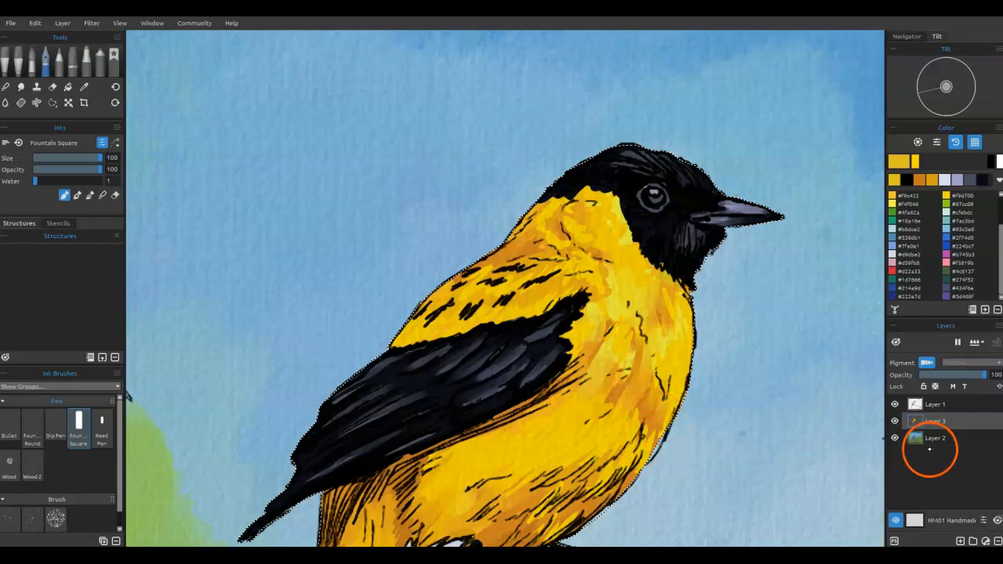
key(ctrl+d)
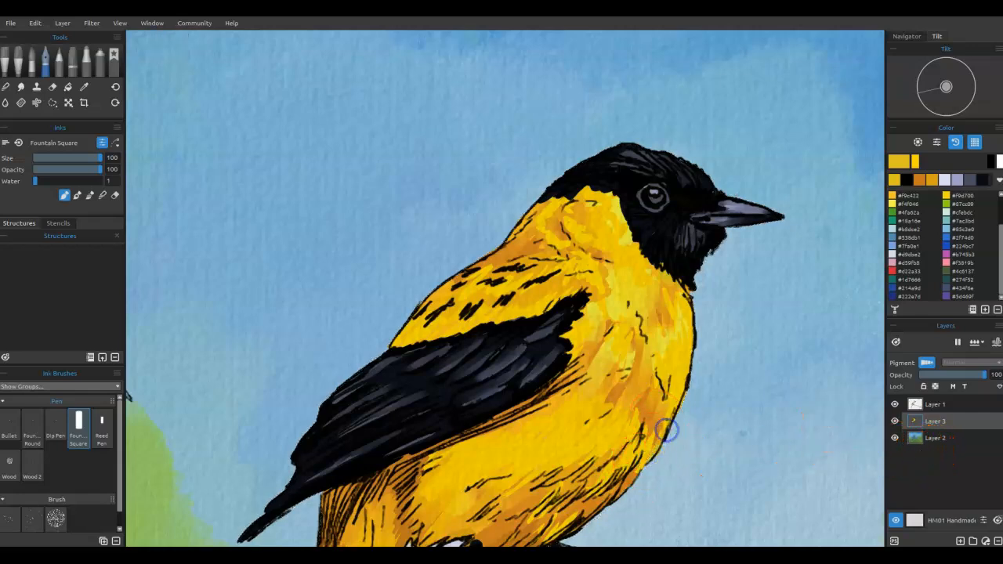
alt+click(677, 376)
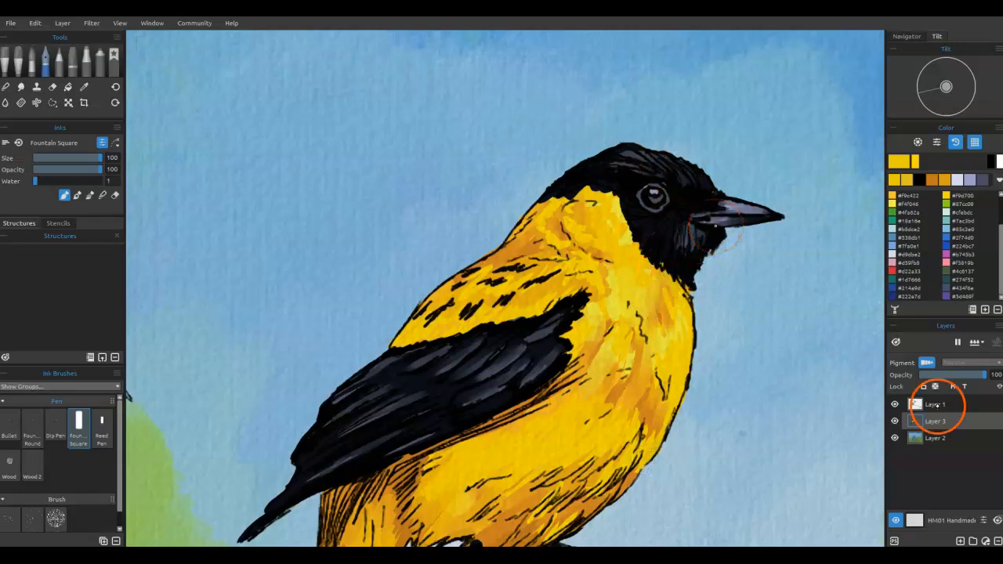
Step: Add a new layer above Layer 1 and paint short black feather strokes along the edges of the head and throat
click(938, 405)
click(961, 541)
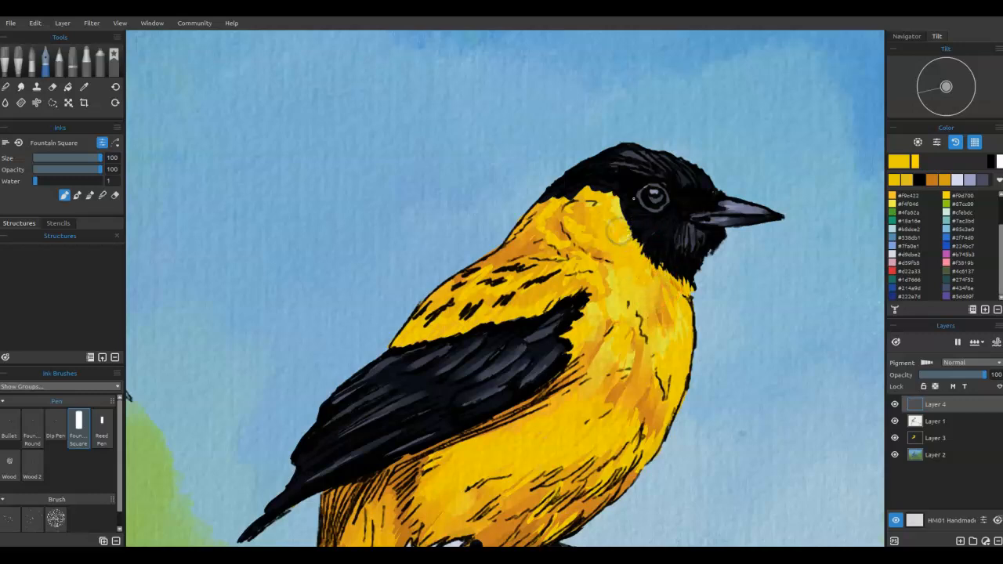
alt+click(612, 193)
mouse_move(613, 194)
mouse_down()
mouse_move(557, 195)
mouse_move(581, 156)
mouse_move(651, 149)
mouse_up()
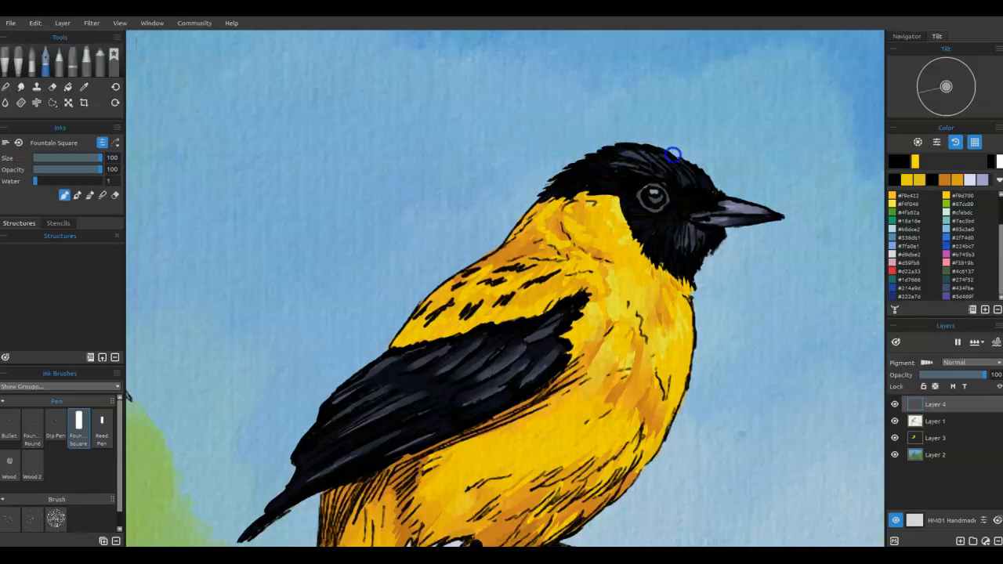
alt+click(698, 271)
drag(699, 271, 730, 240)
drag(667, 270, 665, 254)
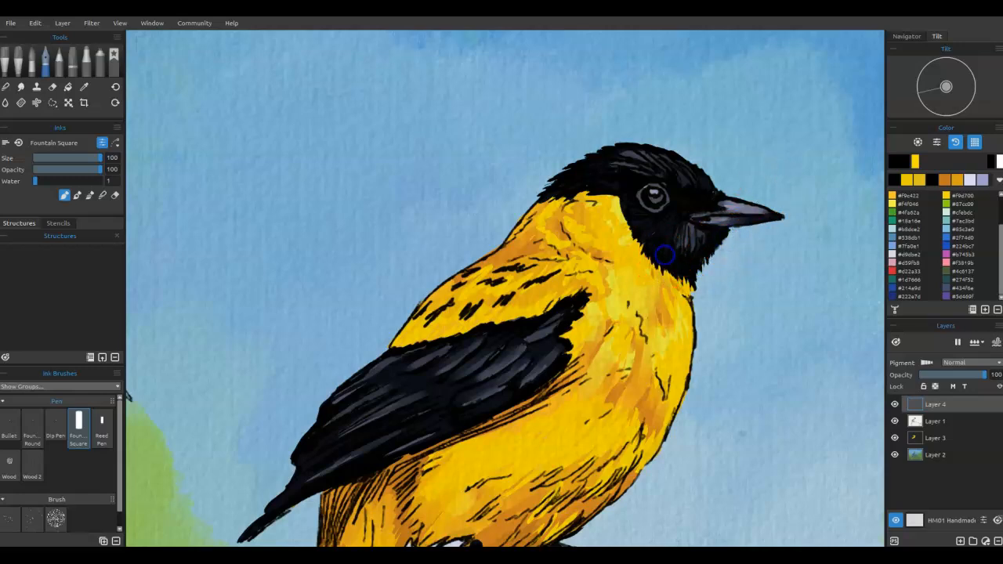
Step: Reduce the brush size to 16 and paint fine yellow feather strokes from the rump over the black tail base
key([)
key([)
key([)
key([)
key([)
key([)
key([)
key([)
key([)
key([)
key([)
key([)
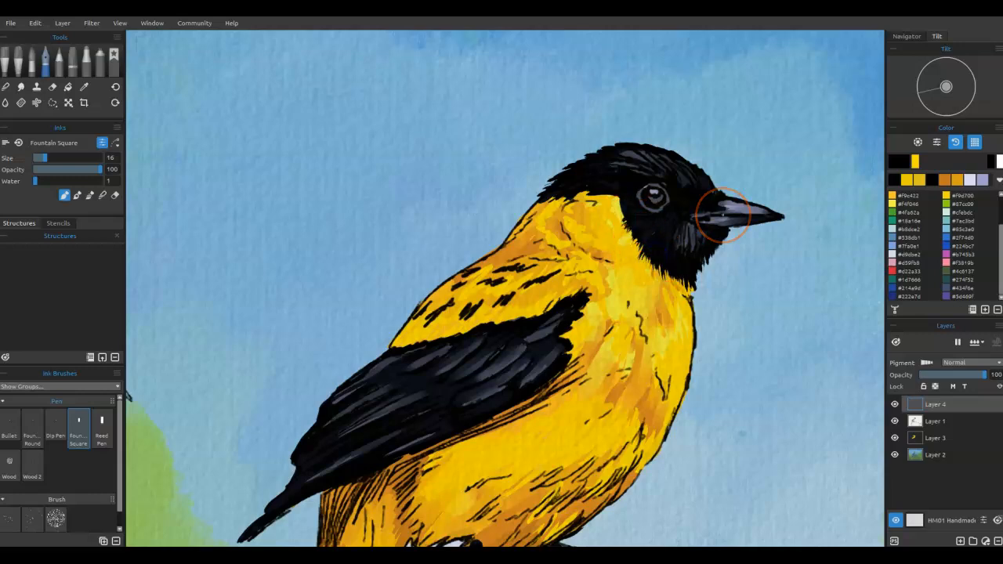
mouse_move(492, 393)
mouse_down()
mouse_move(606, 170)
mouse_move(613, 91)
mouse_up()
alt+click(479, 280)
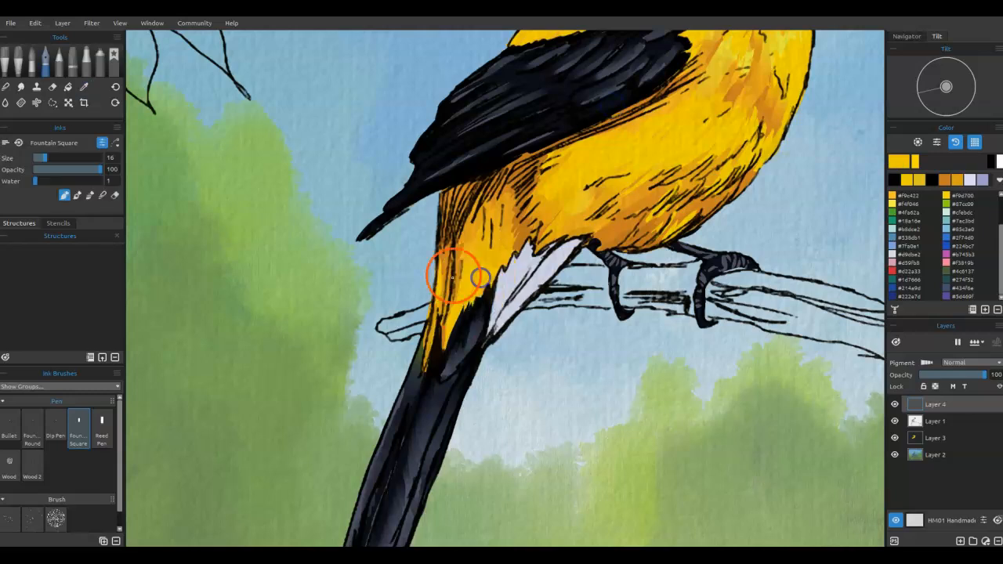
drag(470, 302, 450, 338)
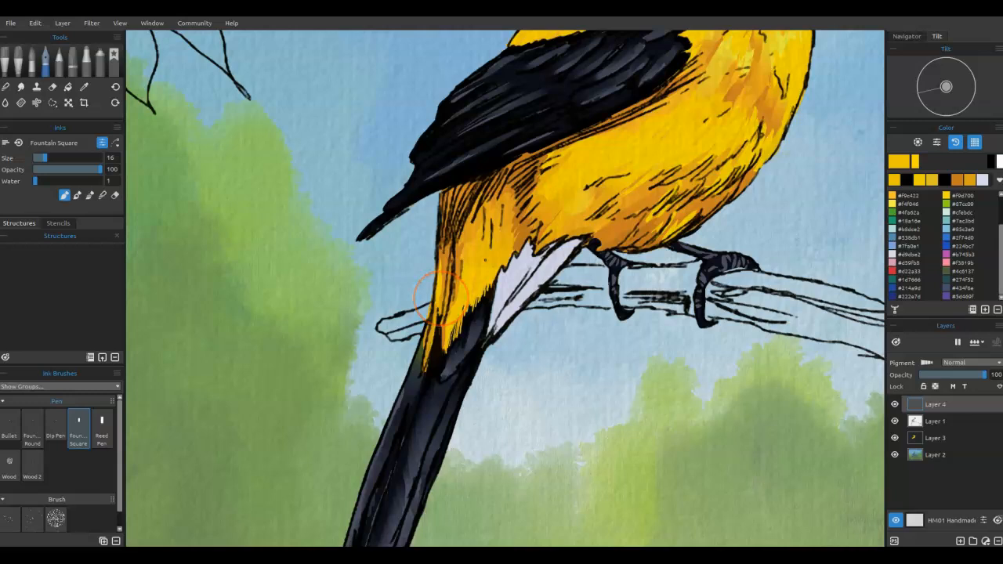
mouse_move(448, 287)
mouse_down()
mouse_move(443, 309)
mouse_move(451, 298)
mouse_move(423, 314)
mouse_move(436, 323)
mouse_move(424, 381)
mouse_up()
drag(436, 344, 430, 363)
mouse_move(442, 293)
mouse_down()
mouse_move(428, 352)
mouse_move(421, 287)
mouse_move(441, 262)
mouse_move(455, 340)
mouse_move(481, 305)
mouse_up()
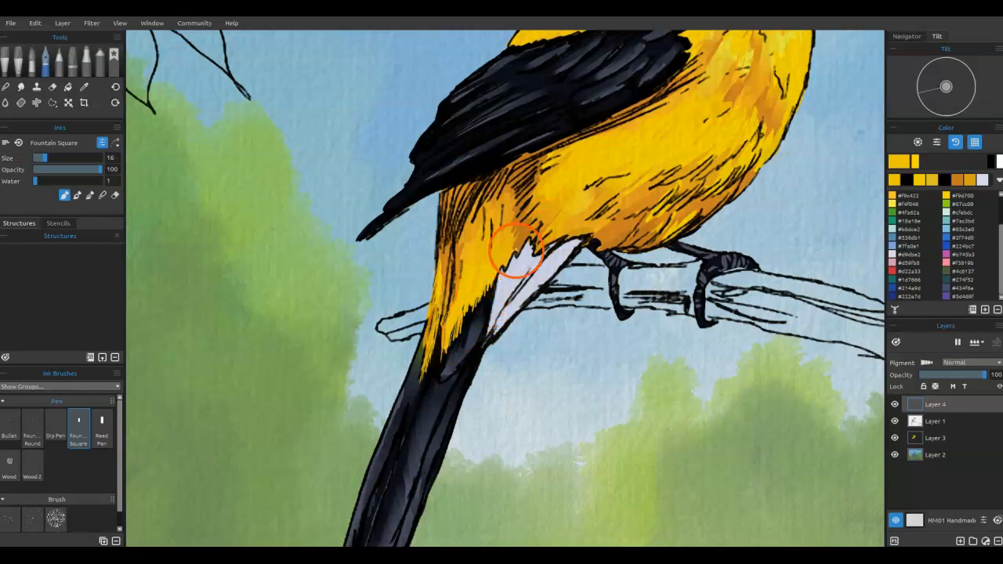
Step: Choose a dark brown based on the flank's orange, then paint and blend shading on the flank above the white patch
alt+click(518, 238)
click(907, 160)
click(624, 252)
click(579, 376)
drag(523, 249, 526, 242)
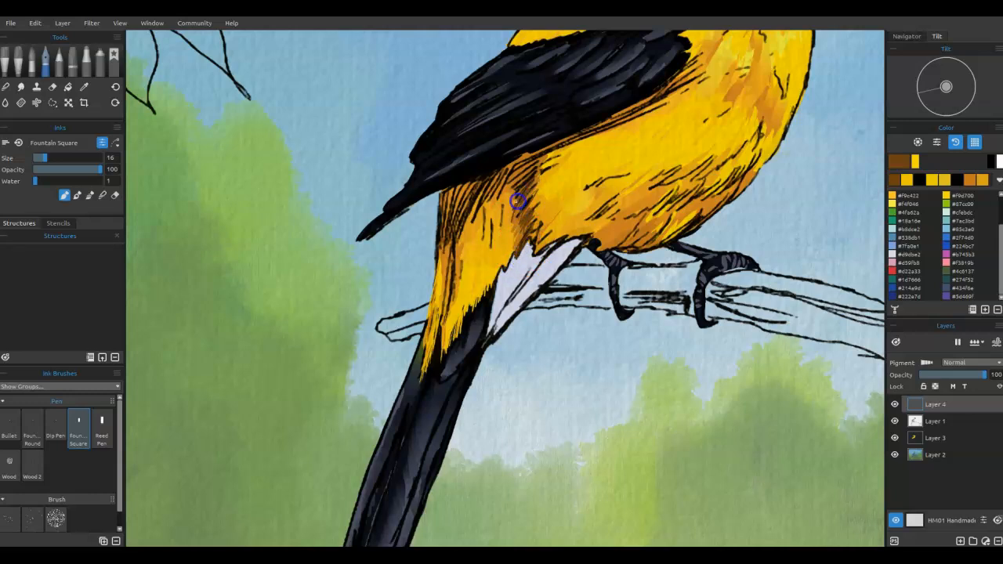
key(n)
mouse_move(539, 165)
mouse_down()
mouse_move(508, 187)
mouse_move(542, 159)
mouse_move(517, 232)
mouse_move(535, 224)
mouse_move(536, 193)
mouse_move(522, 203)
mouse_move(543, 192)
mouse_move(519, 174)
mouse_move(522, 160)
mouse_move(503, 174)
mouse_move(568, 137)
mouse_move(521, 242)
mouse_move(510, 225)
mouse_move(518, 172)
mouse_up()
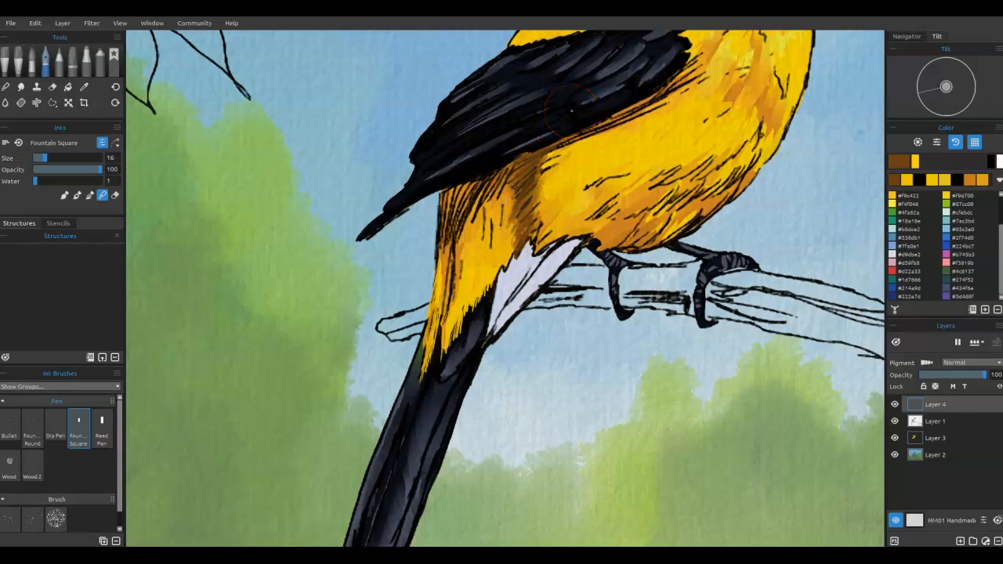
Step: Paint more dark brown shading strokes along the rump and beneath the wing's lower edge
key(b)
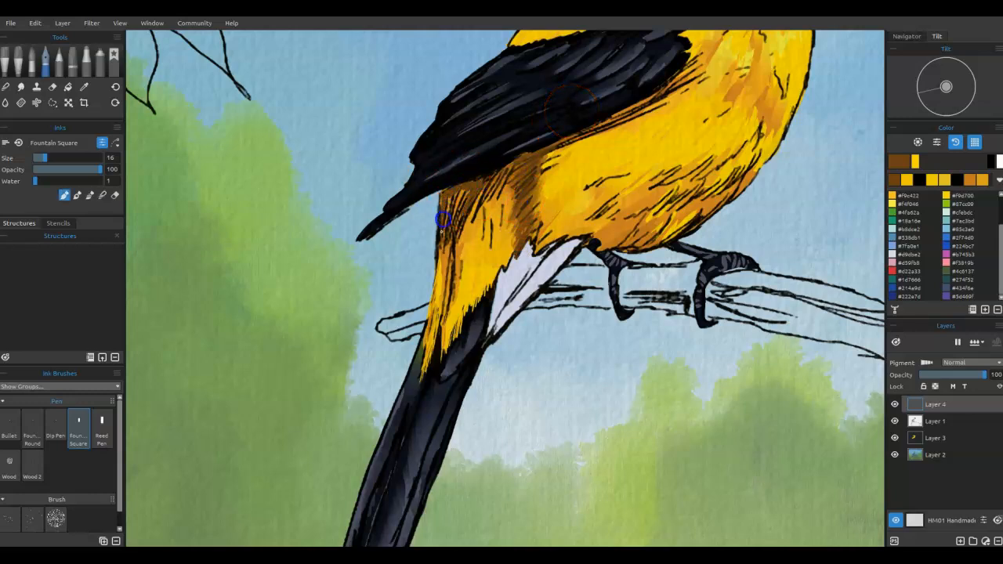
drag(495, 175, 513, 161)
mouse_move(466, 196)
mouse_down()
mouse_move(452, 216)
mouse_move(441, 201)
mouse_move(444, 241)
mouse_move(462, 223)
mouse_move(444, 314)
mouse_up()
mouse_move(498, 179)
mouse_down()
mouse_move(601, 126)
mouse_move(627, 130)
mouse_up()
key(b)
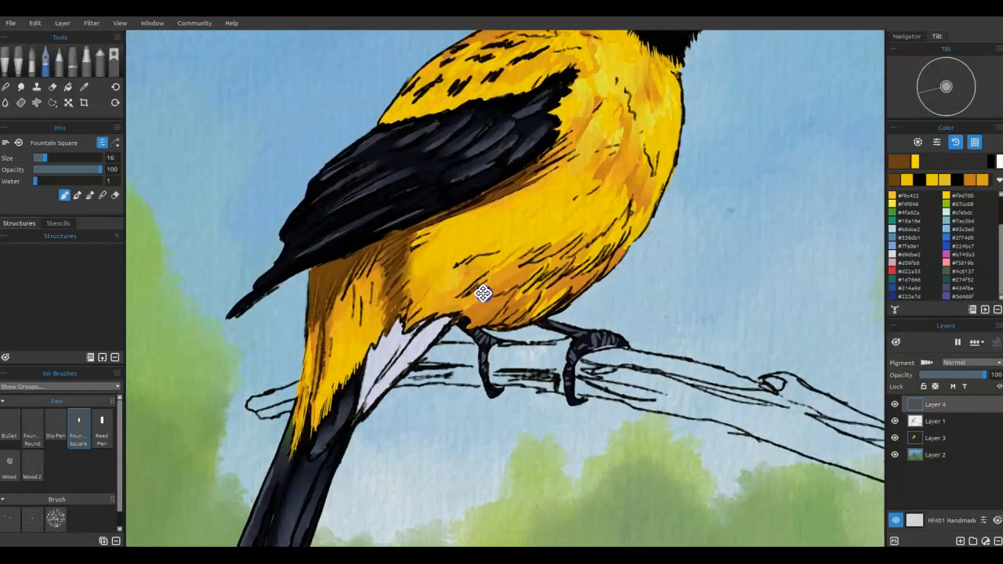
mouse_move(541, 243)
mouse_down()
mouse_move(482, 333)
mouse_move(510, 317)
mouse_move(513, 333)
mouse_up()
drag(456, 317, 407, 326)
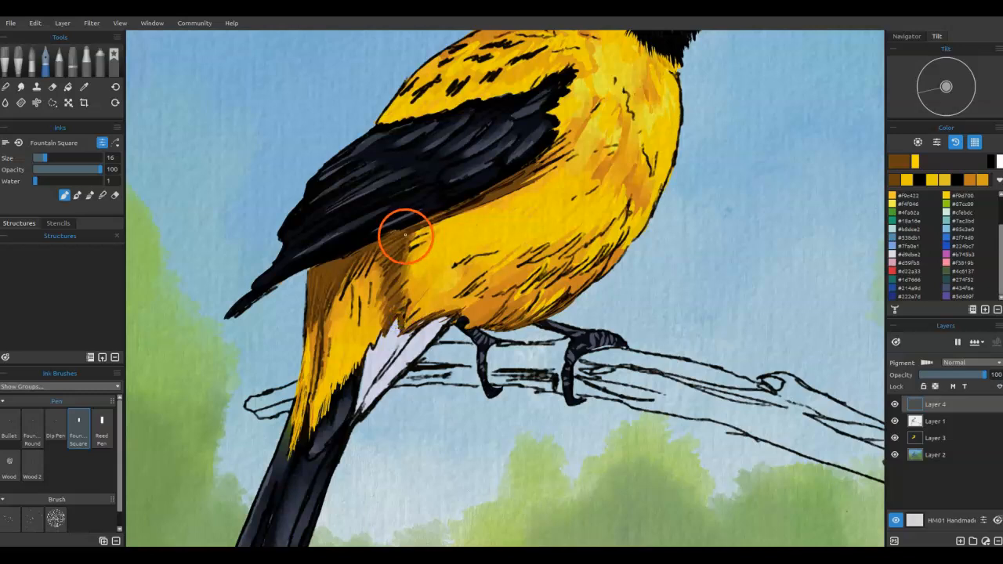
Step: Paint sampled orange and yellow strokes beneath the wing, on the flank and over the breast outline
key(i)
click(540, 192)
mouse_move(539, 188)
mouse_down()
mouse_move(548, 166)
mouse_move(529, 185)
mouse_move(541, 180)
mouse_up()
mouse_move(408, 272)
mouse_down()
mouse_move(401, 269)
mouse_move(409, 281)
mouse_up()
mouse_move(679, 94)
mouse_down()
mouse_move(679, 79)
mouse_move(682, 114)
mouse_up()
alt+click(660, 84)
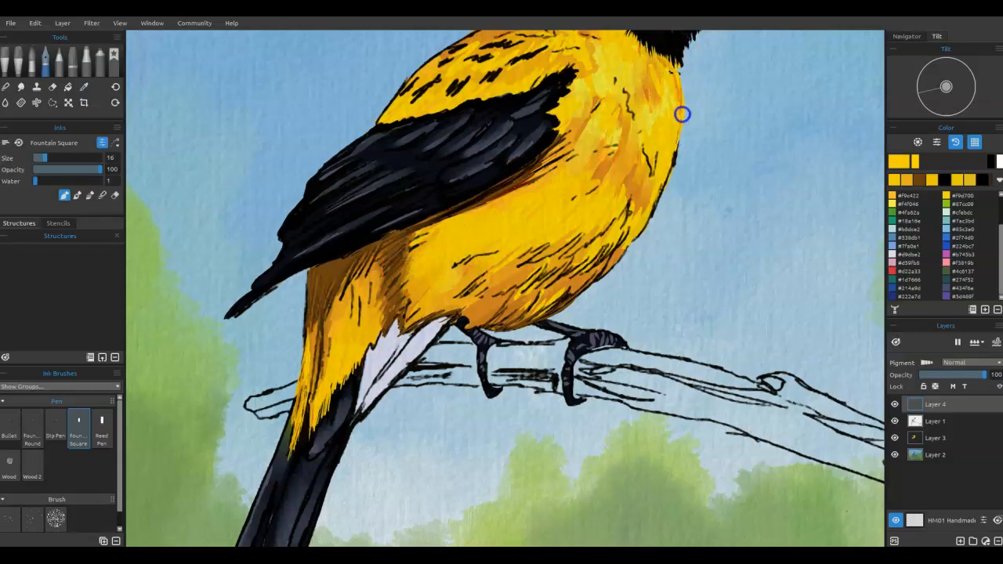
drag(642, 224, 653, 208)
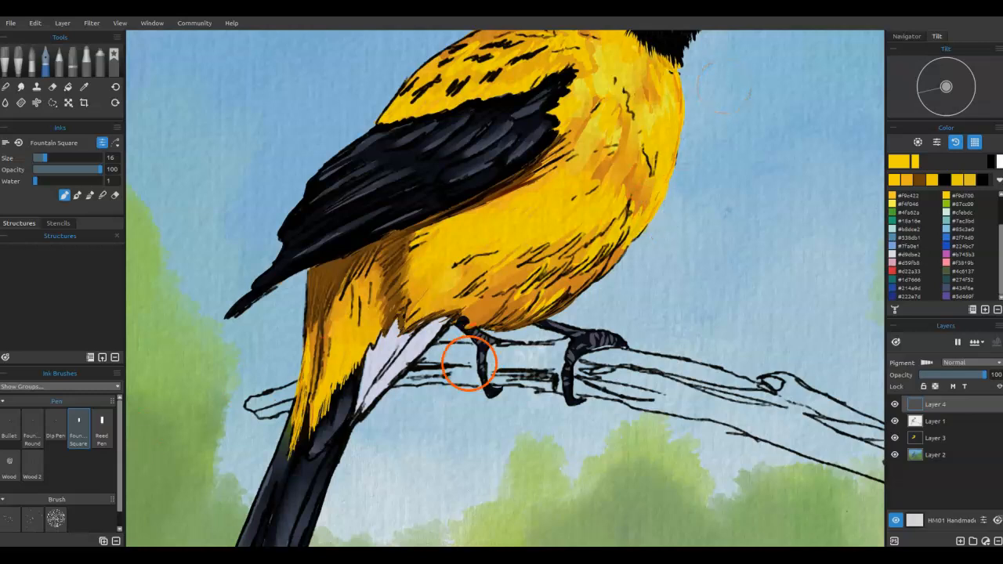
Step: Select Layer 1 and blend the ink lines within the white patch beneath the tail base
click(916, 416)
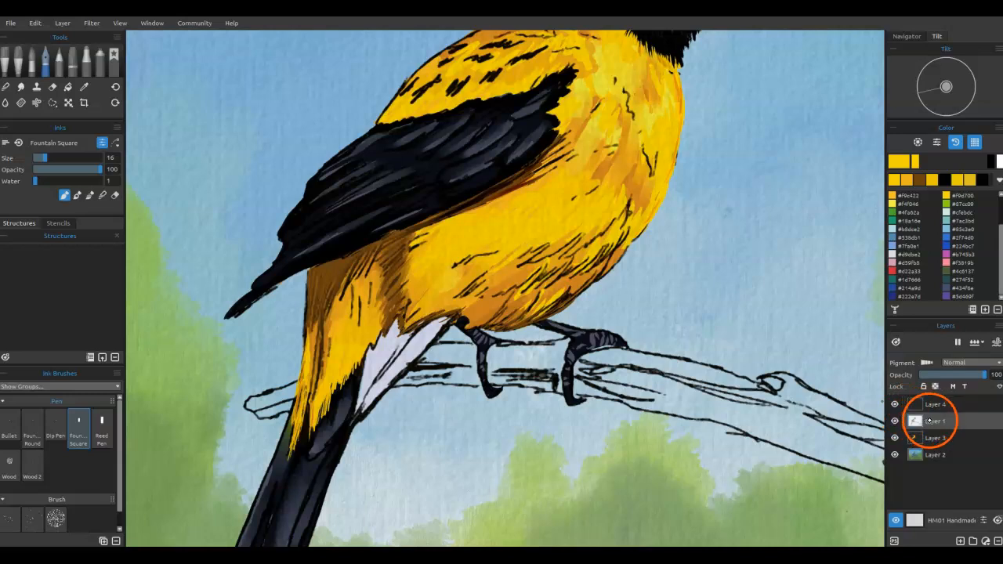
drag(366, 397, 401, 348)
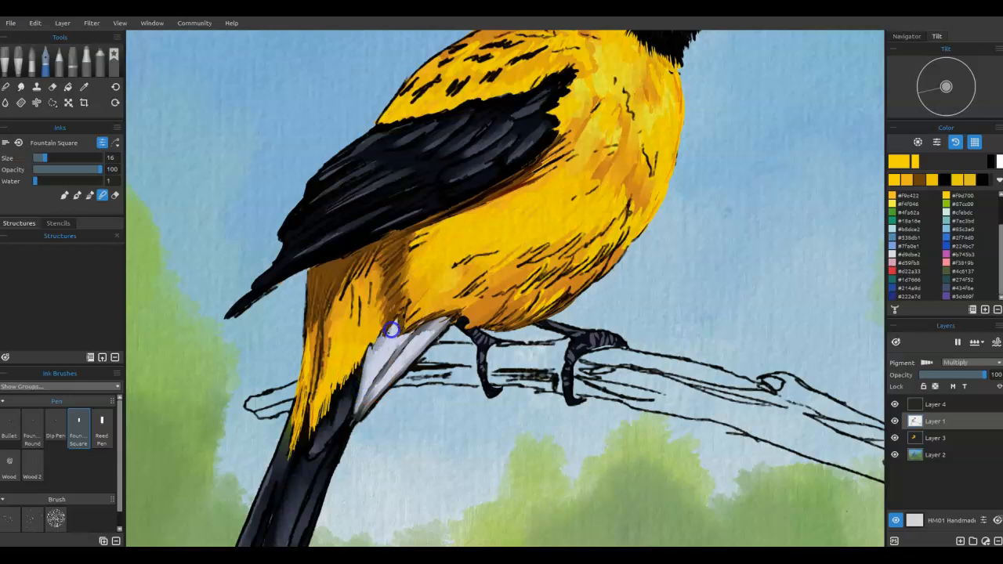
mouse_move(363, 400)
mouse_down()
mouse_move(398, 353)
mouse_move(413, 361)
mouse_up()
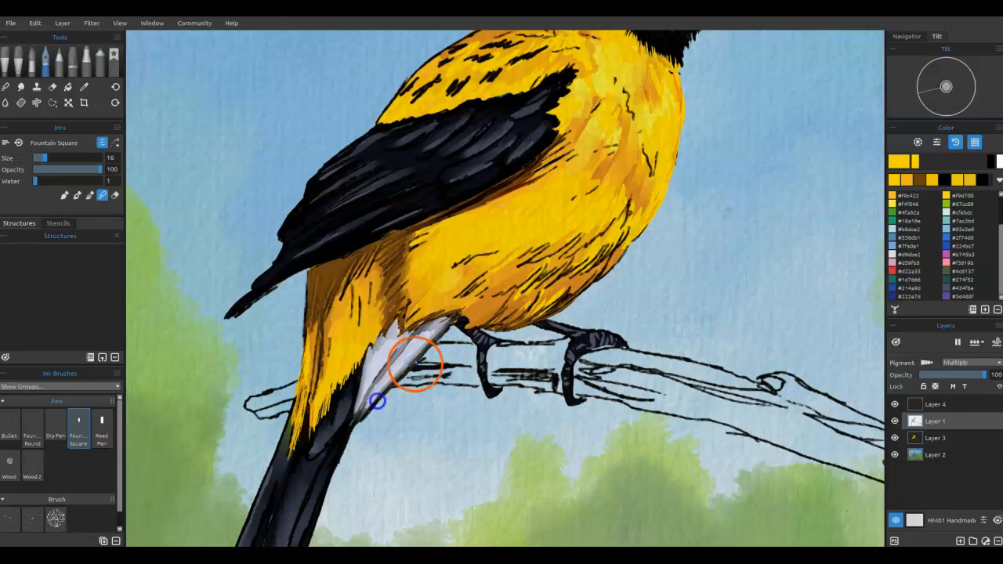
Step: Blend the ink outlines along the white patch's lower edge and beneath the wing tip
mouse_move(337, 453)
mouse_down()
mouse_move(359, 424)
mouse_move(365, 370)
mouse_up()
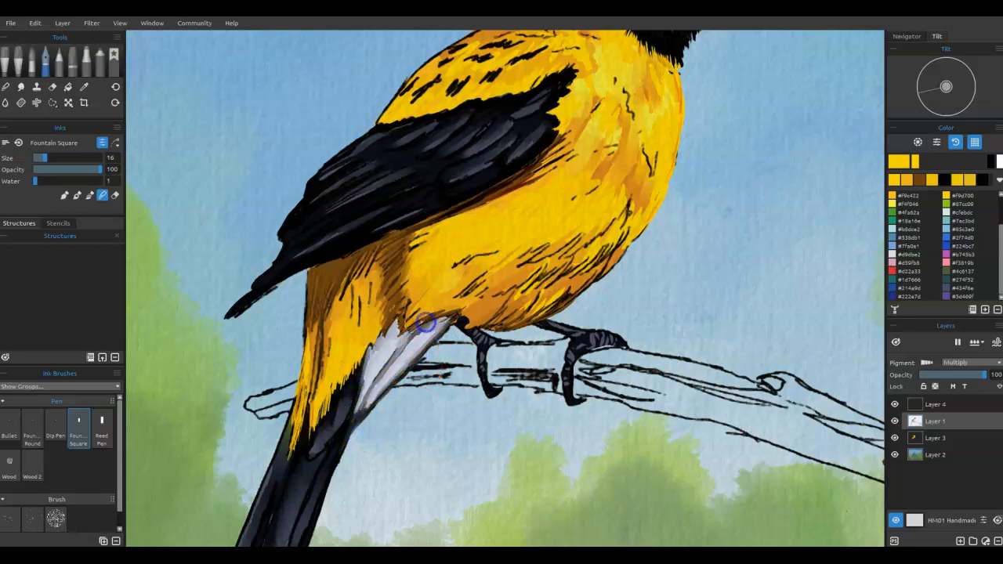
drag(431, 330, 355, 431)
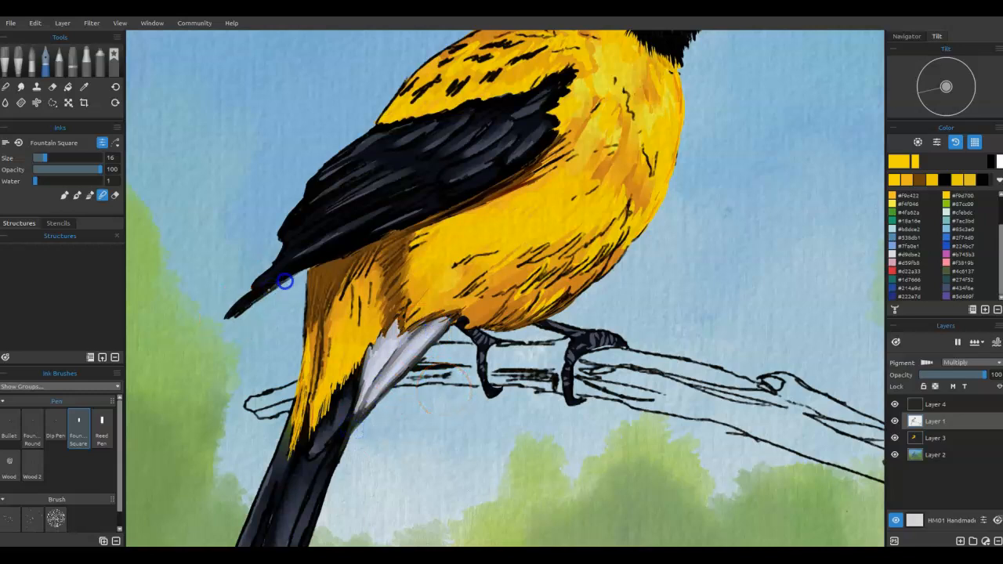
drag(248, 306, 288, 280)
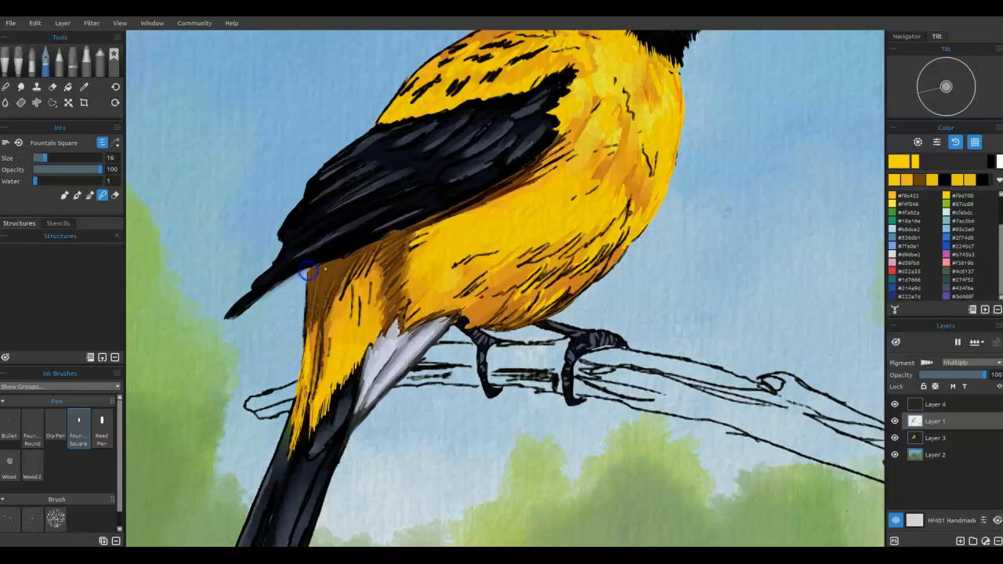
Step: Blend the ink marks on the breast, along the wing's lower edge and over the brown upper flank
drag(668, 70, 679, 74)
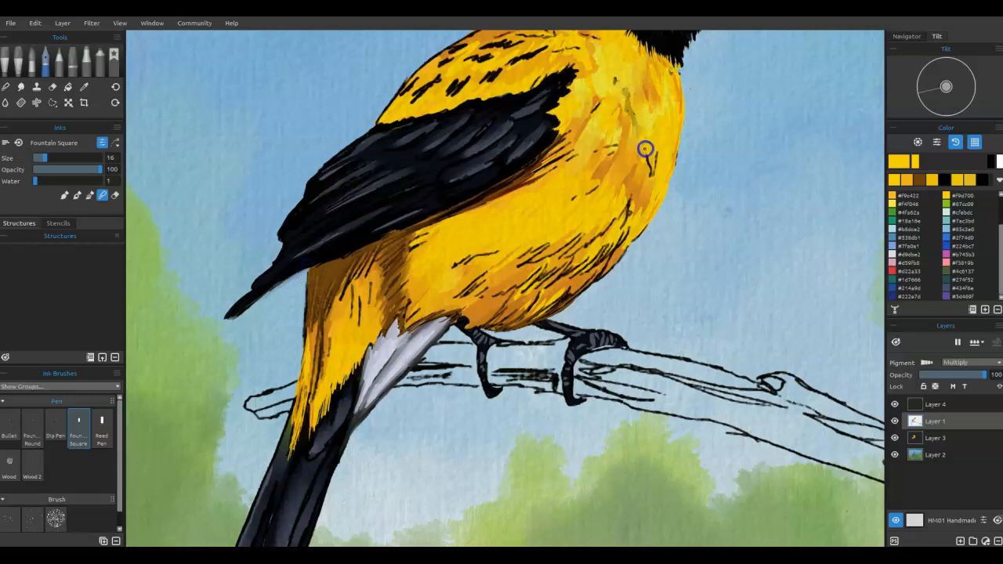
mouse_move(617, 147)
mouse_down()
mouse_move(570, 157)
mouse_move(564, 138)
mouse_move(600, 102)
mouse_up()
drag(489, 193, 555, 152)
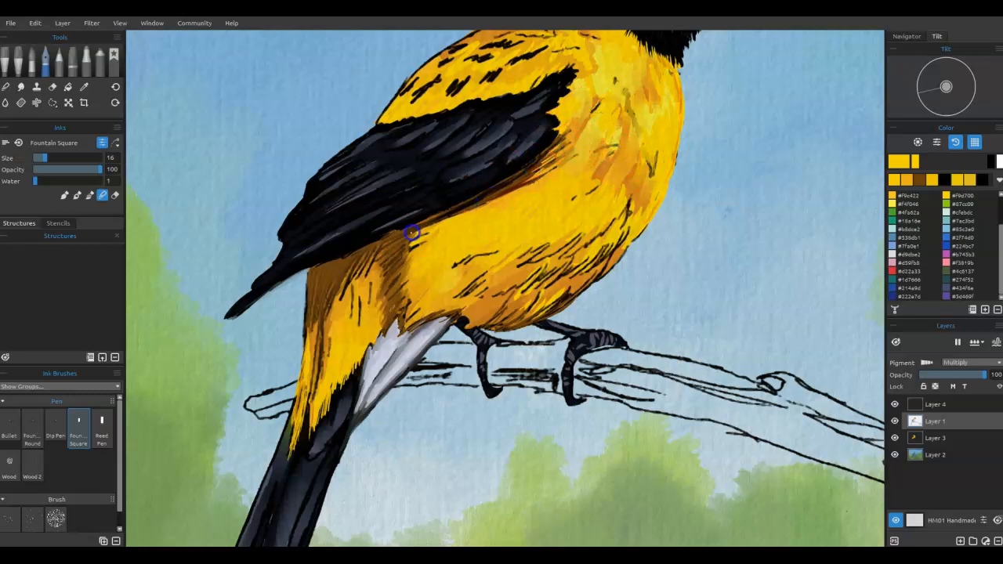
drag(396, 250, 410, 249)
mouse_move(374, 261)
mouse_down()
mouse_move(344, 285)
mouse_move(367, 248)
mouse_move(357, 251)
mouse_move(324, 285)
mouse_move(322, 312)
mouse_up()
mouse_move(311, 268)
mouse_down()
mouse_move(315, 342)
mouse_move(307, 268)
mouse_move(302, 276)
mouse_up()
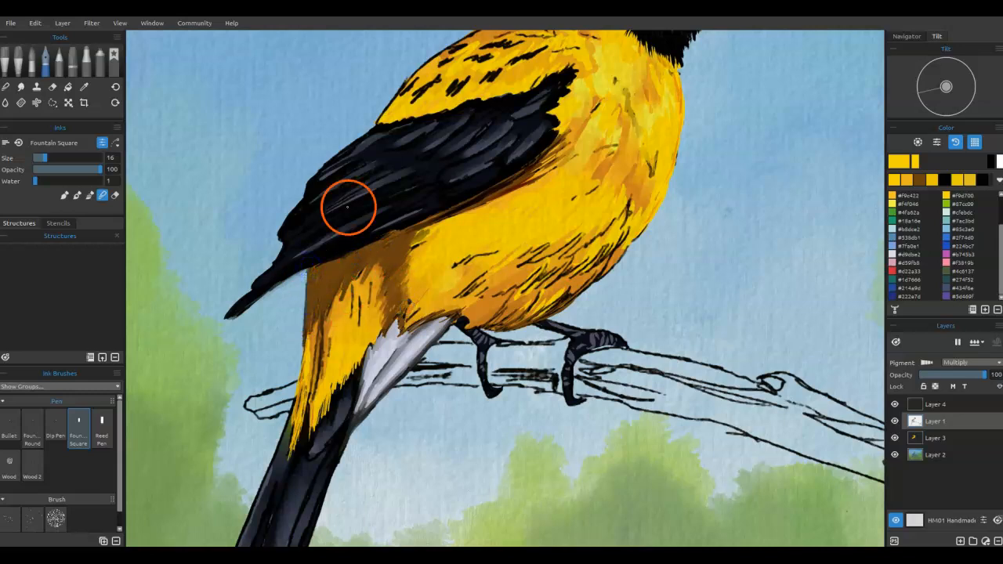
Step: Soften the black ink strokes across the belly, lower breast and rump by blending them into the yellow
mouse_move(453, 272)
mouse_down()
mouse_move(507, 246)
mouse_move(441, 270)
mouse_move(484, 281)
mouse_move(469, 304)
mouse_move(541, 265)
mouse_move(519, 299)
mouse_move(572, 257)
mouse_move(583, 256)
mouse_move(570, 277)
mouse_move(603, 252)
mouse_move(570, 279)
mouse_move(557, 287)
mouse_up()
mouse_move(593, 191)
mouse_down()
mouse_move(599, 186)
mouse_move(570, 204)
mouse_up()
mouse_move(602, 154)
mouse_down()
mouse_move(588, 117)
mouse_move(562, 140)
mouse_move(568, 124)
mouse_move(551, 161)
mouse_up()
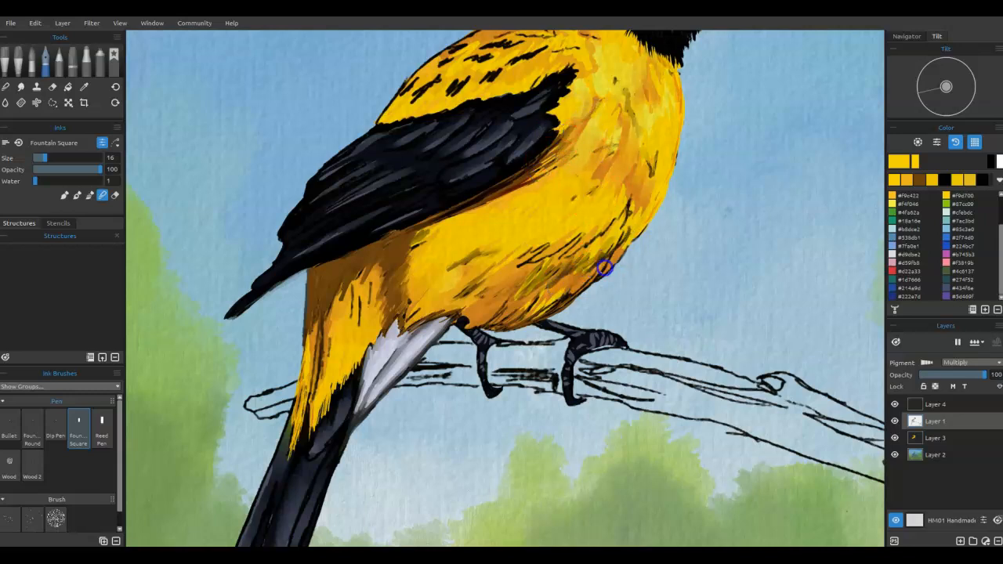
mouse_move(483, 327)
mouse_down()
mouse_move(577, 242)
mouse_move(465, 290)
mouse_move(529, 467)
mouse_up()
drag(502, 251, 496, 253)
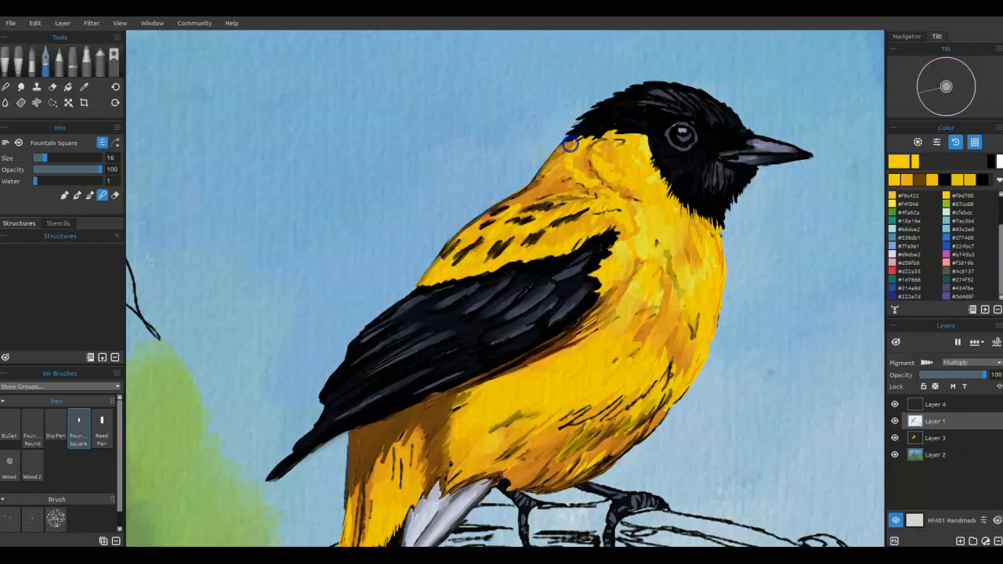
drag(592, 419, 597, 424)
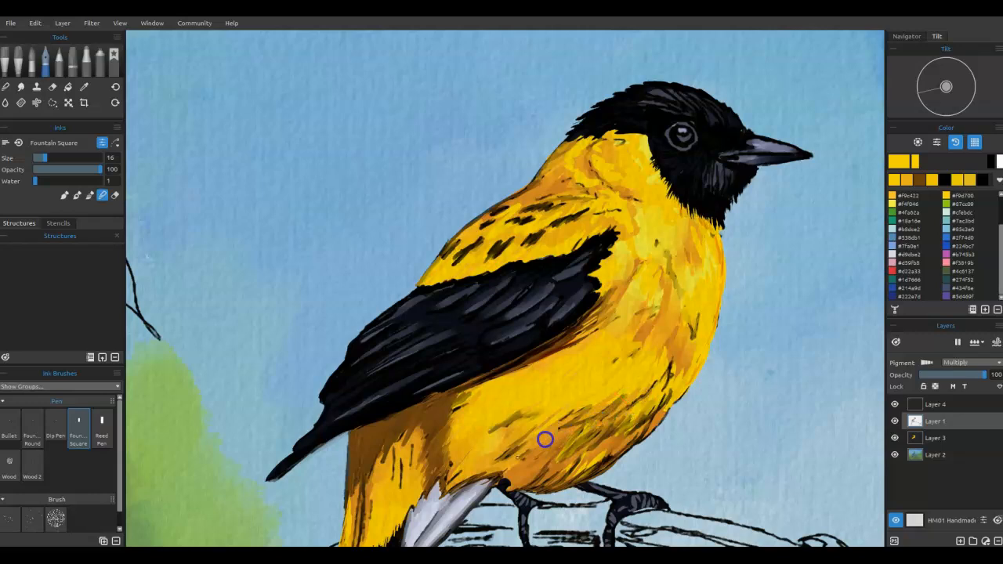
mouse_move(454, 481)
mouse_down()
mouse_move(412, 450)
mouse_move(396, 494)
mouse_move(395, 453)
mouse_move(396, 503)
mouse_move(366, 503)
mouse_move(362, 527)
mouse_move(377, 491)
mouse_up()
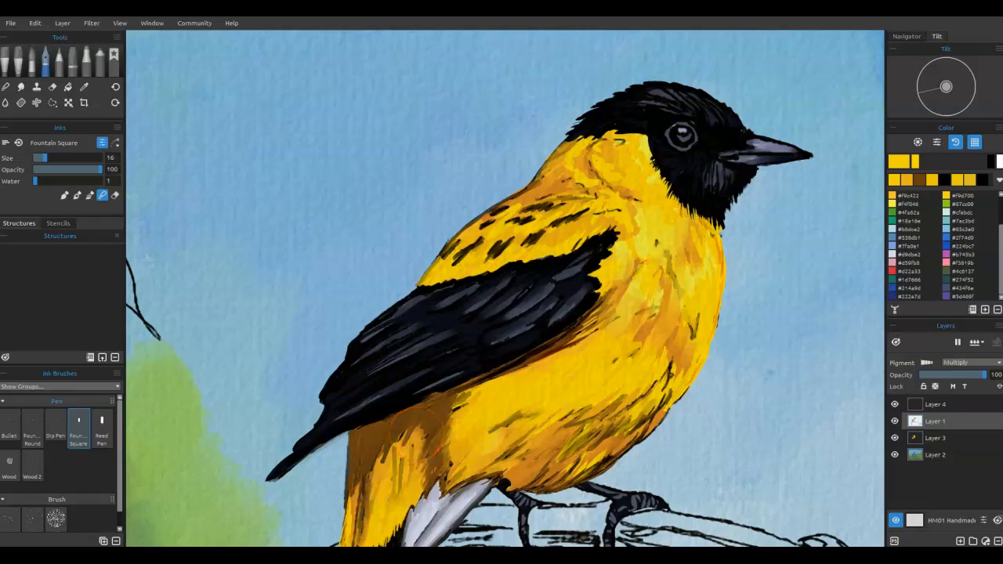
key(ctrl+0)
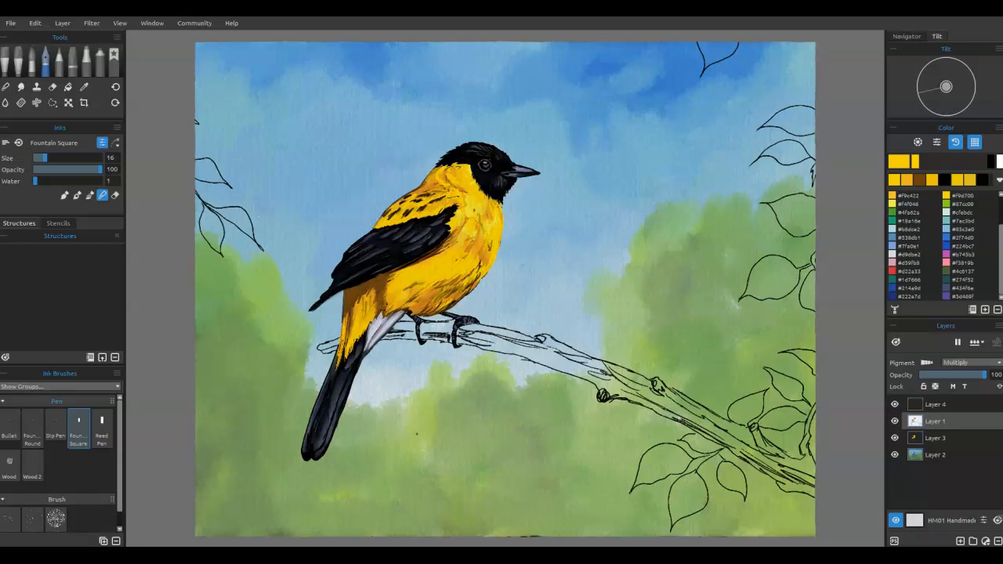
Step: Choose a light lavender from the palette and try painting highlight strokes on the upper beak
scroll(474, 236, up, 5)
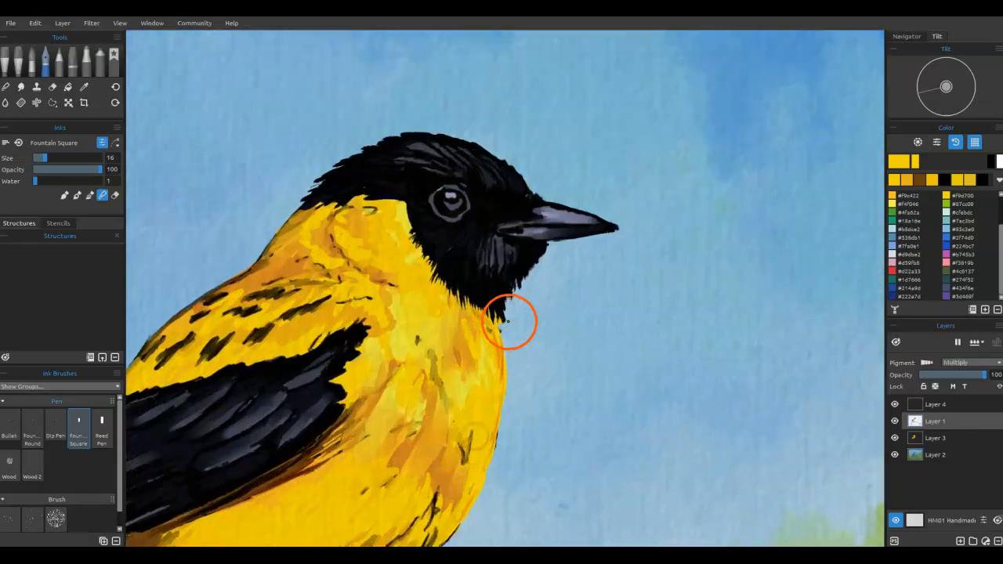
click(998, 182)
click(923, 199)
mouse_move(546, 224)
mouse_down()
mouse_move(551, 213)
mouse_move(566, 220)
mouse_up()
click(549, 213)
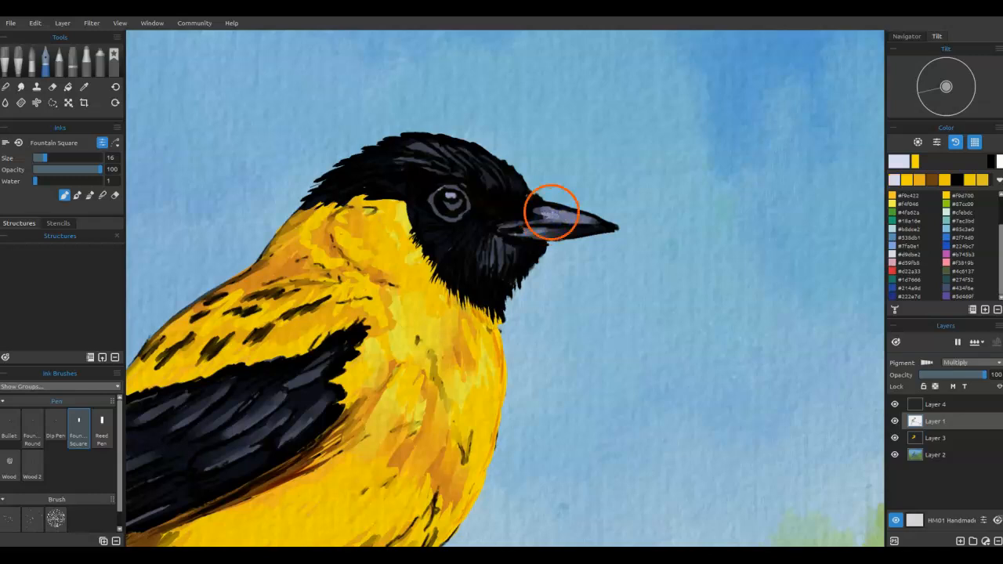
click(577, 209)
Step: On Layer 4, paint light lavender highlights on the upper beak and around the eye with the size 4 Chisel marker
click(951, 405)
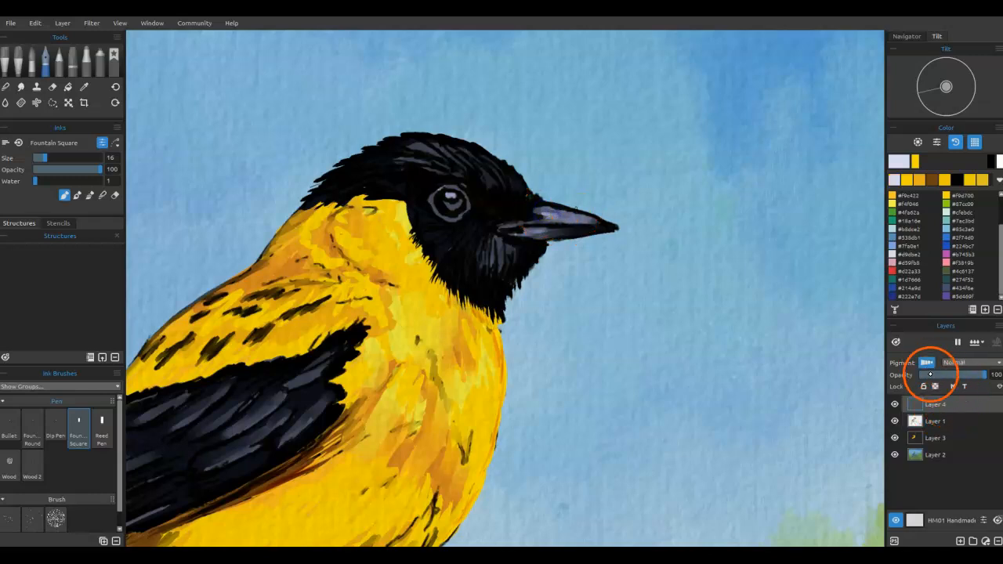
click(936, 437)
click(935, 404)
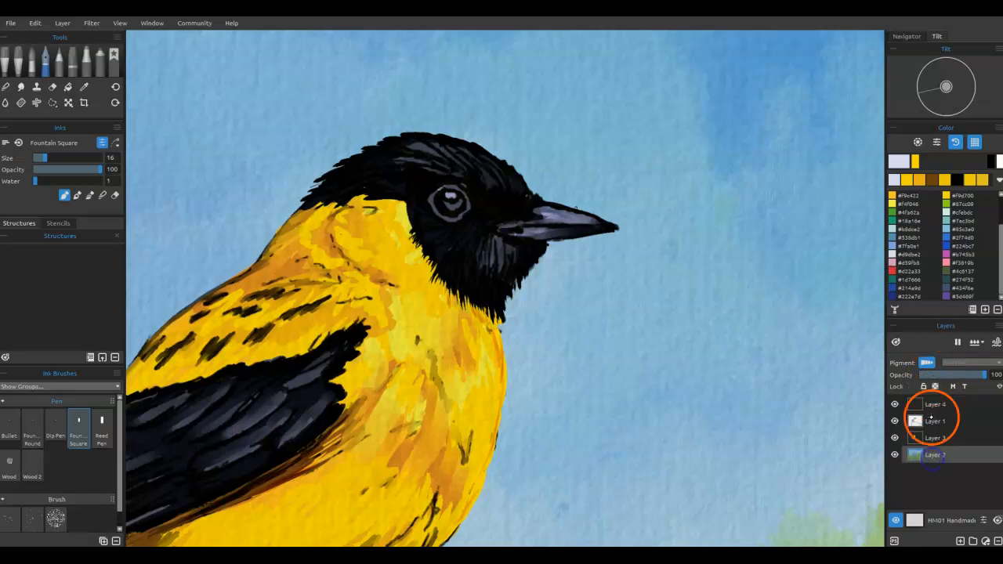
click(88, 60)
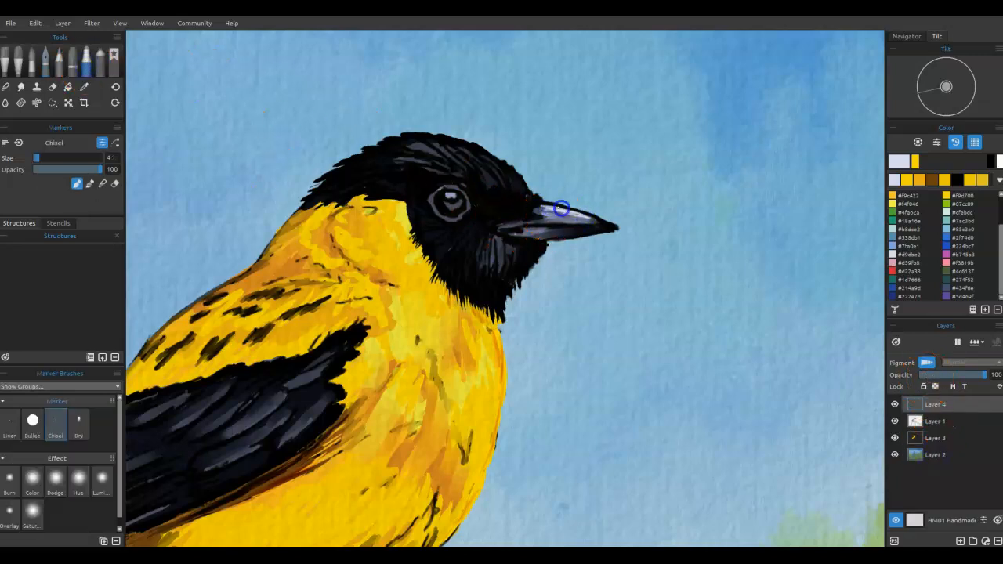
drag(548, 210, 539, 209)
key(e)
key(e)
mouse_move(541, 218)
mouse_down()
mouse_move(506, 229)
mouse_move(565, 210)
mouse_up()
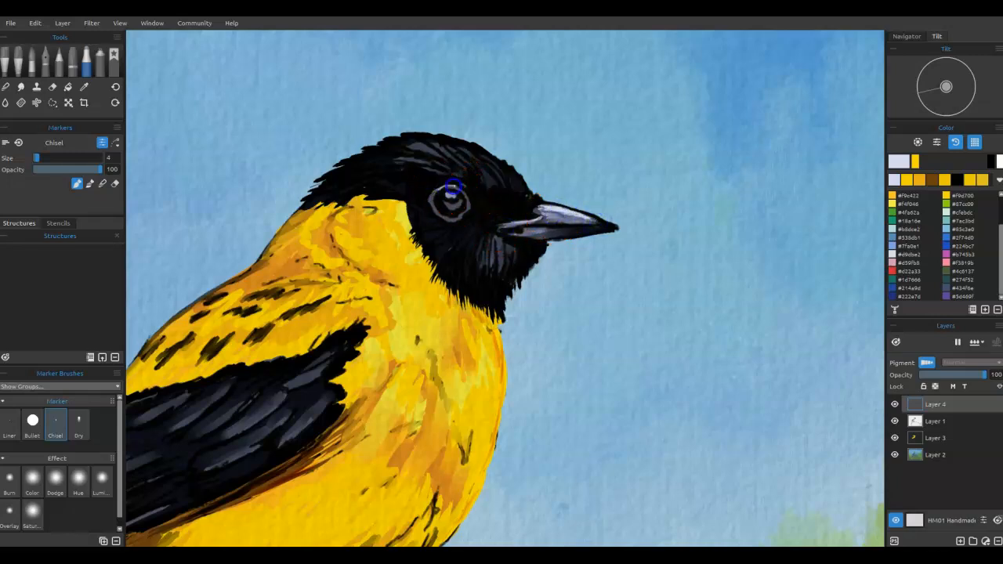
drag(459, 220, 432, 207)
drag(454, 213, 468, 201)
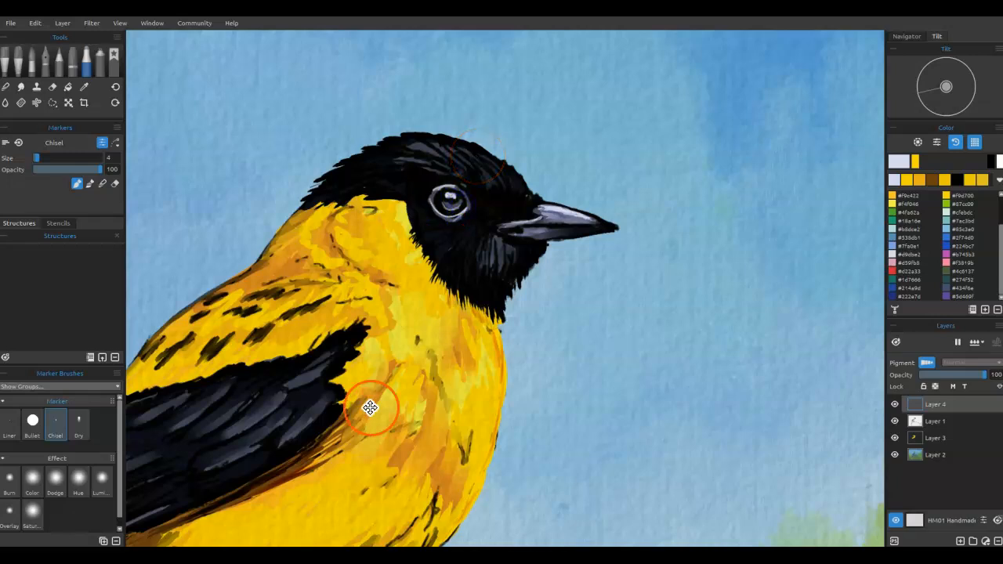
Step: Paint thin light lavender highlights along the edges of the black wing feathers, from the shoulder to the long flight feathers
drag(378, 408, 675, 305)
mouse_move(500, 344)
mouse_down()
mouse_move(575, 300)
mouse_move(485, 342)
mouse_move(512, 297)
mouse_move(451, 334)
mouse_up()
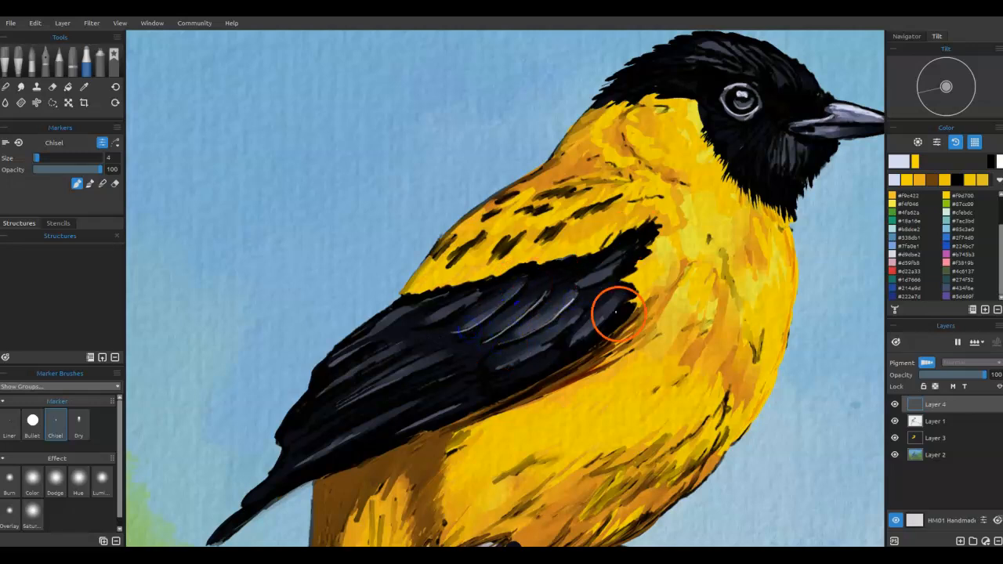
mouse_move(500, 389)
mouse_down()
mouse_move(540, 375)
mouse_move(535, 356)
mouse_up()
mouse_move(442, 423)
mouse_down()
mouse_move(637, 356)
mouse_move(547, 378)
mouse_move(615, 338)
mouse_up()
drag(527, 393, 648, 345)
mouse_move(530, 371)
mouse_down()
mouse_move(505, 379)
mouse_move(581, 343)
mouse_up()
drag(581, 342, 636, 296)
mouse_move(569, 310)
mouse_down()
mouse_move(515, 341)
mouse_move(570, 281)
mouse_move(517, 301)
mouse_up()
drag(606, 262, 675, 228)
drag(572, 255, 630, 233)
drag(660, 287, 605, 306)
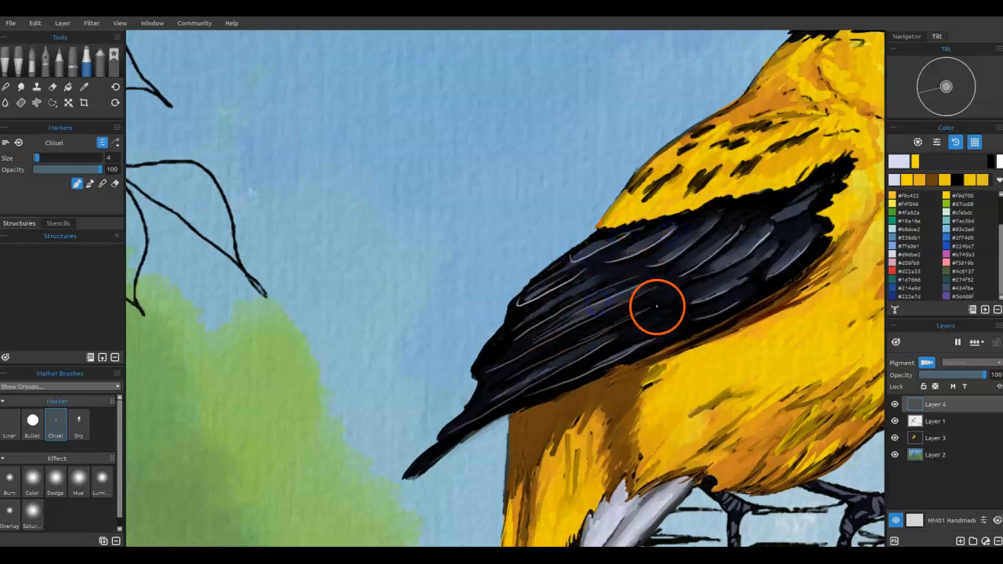
Step: Fill out the wing tip with sampled black and add light lavender highlight lines along its feathers
key(alt)
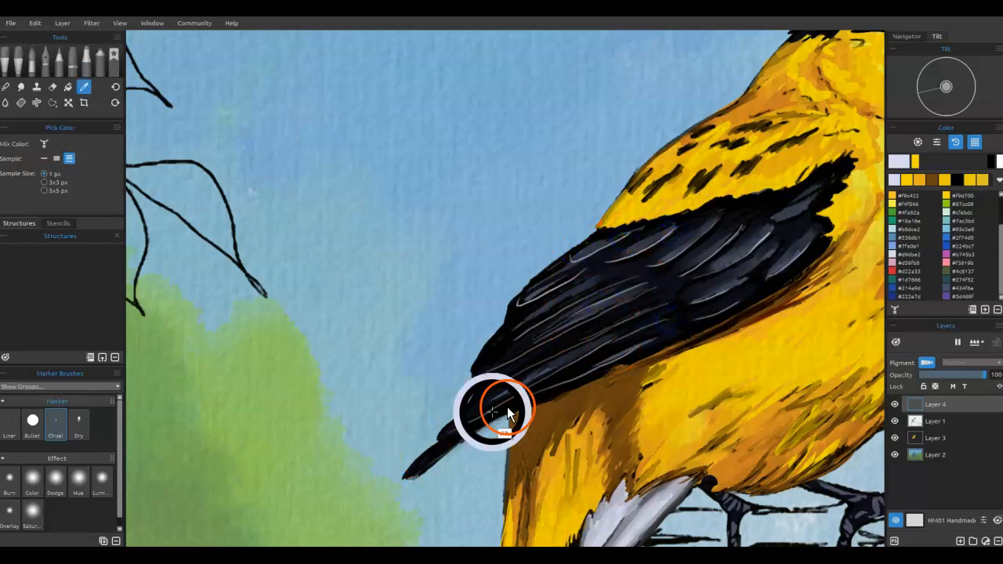
alt+click(507, 407)
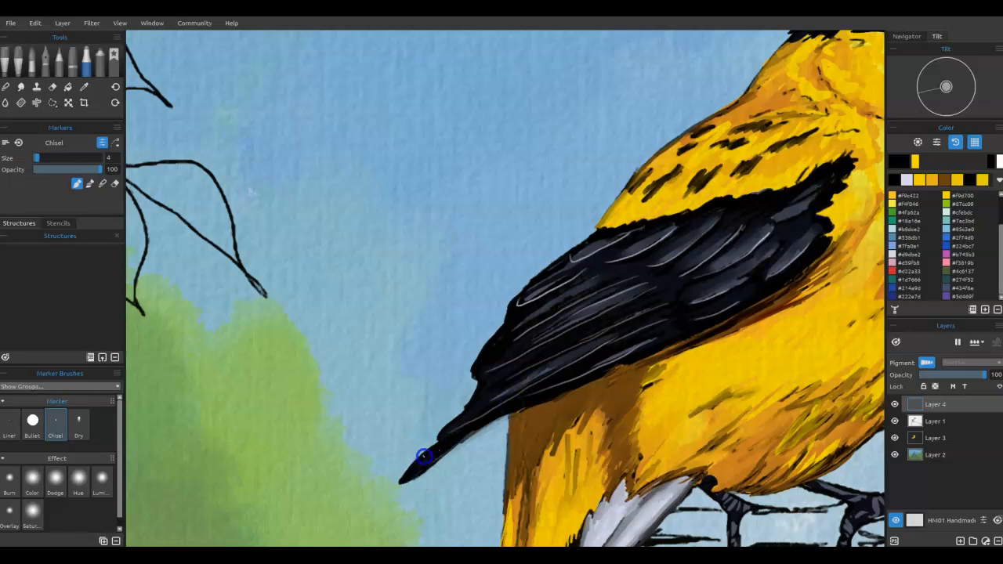
drag(543, 404, 511, 417)
drag(519, 412, 446, 452)
click(913, 180)
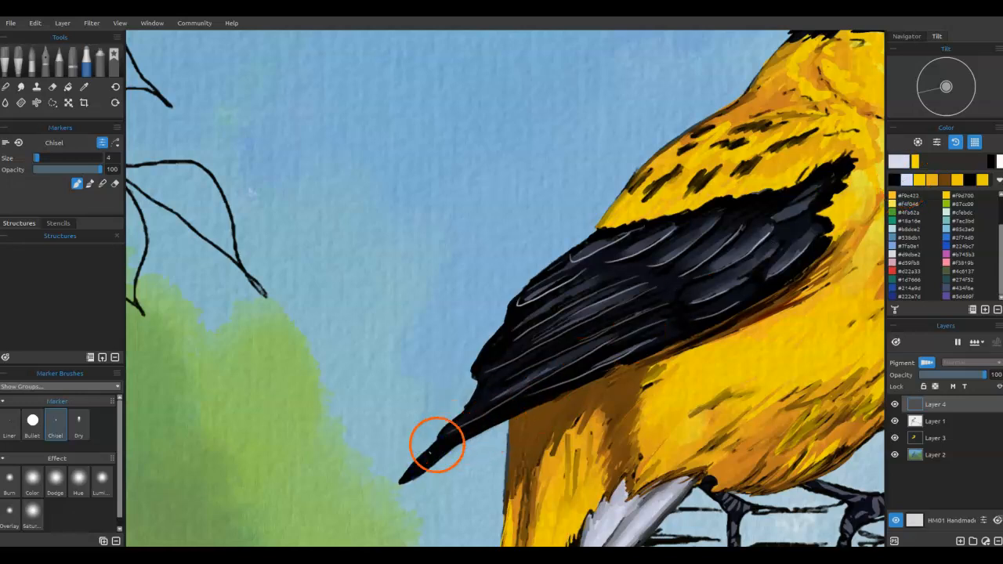
drag(500, 421, 595, 370)
Step: Paint thin light lavender highlight lines along the inner tail feathers and the feather at the tail base
drag(594, 411, 521, 110)
drag(431, 478, 382, 326)
drag(296, 369, 259, 434)
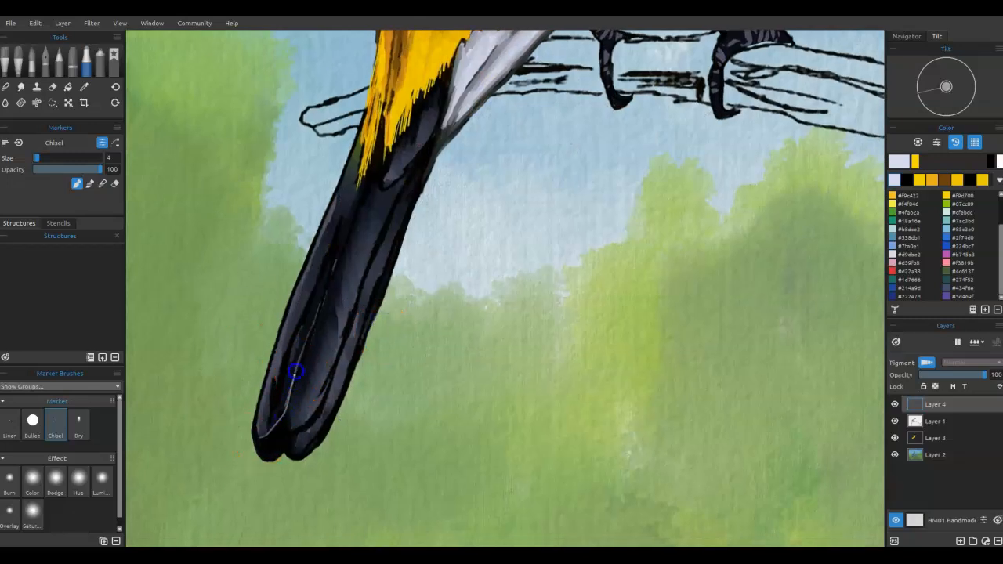
drag(346, 239, 355, 213)
drag(385, 184, 442, 108)
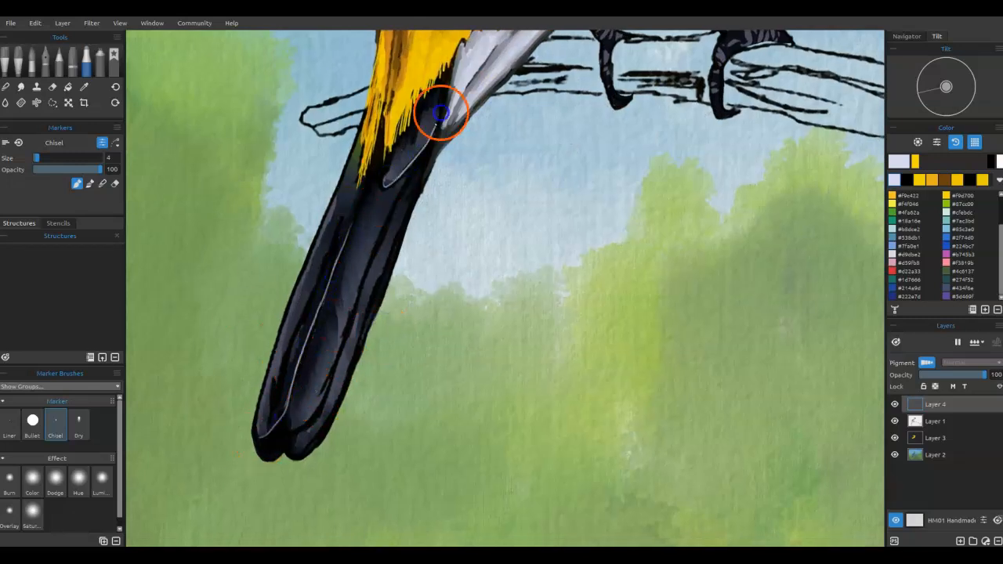
mouse_move(297, 428)
mouse_down()
mouse_move(284, 418)
mouse_move(288, 431)
mouse_up()
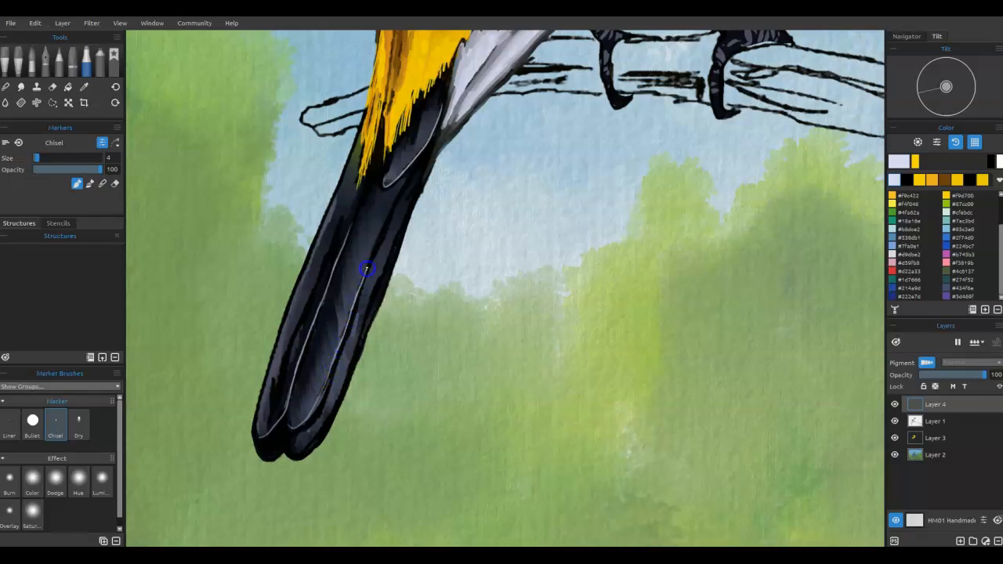
drag(336, 385, 294, 457)
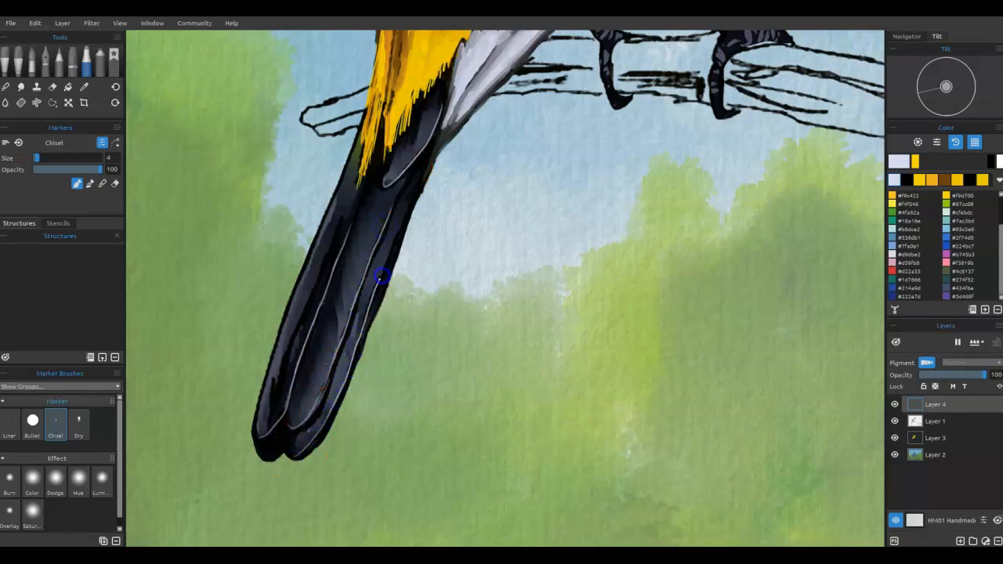
Step: Extend the light highlights along the tail's outer edge up to the white patch
drag(432, 161, 437, 156)
drag(348, 230, 339, 255)
drag(321, 299, 305, 323)
mouse_move(388, 216)
mouse_down()
mouse_move(347, 347)
mouse_move(280, 445)
mouse_up()
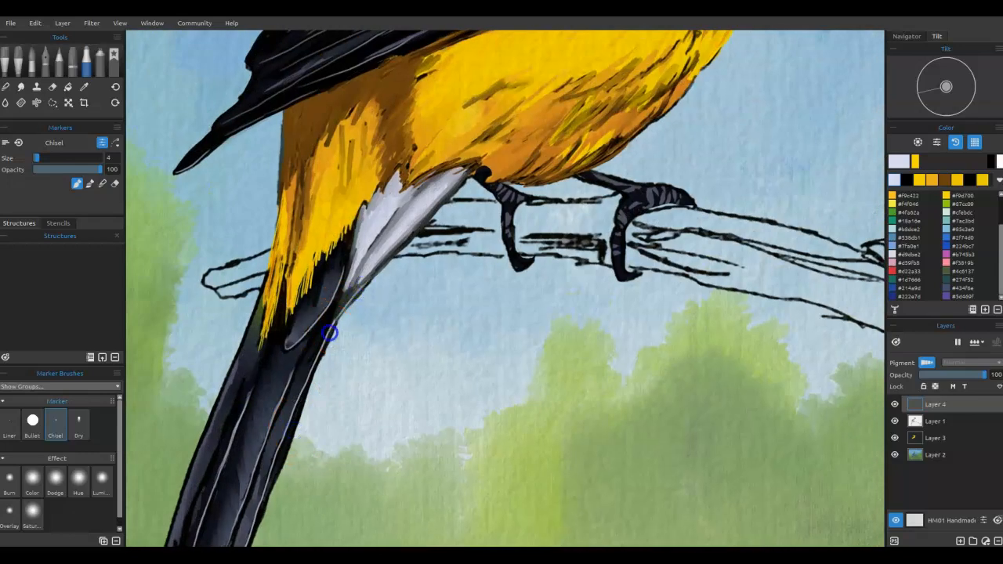
drag(265, 377, 357, 288)
Step: Sample a dark blue-grey from the tail, and paint and blend it over the tail base and outer tail feather
alt+click(276, 411)
mouse_move(251, 477)
mouse_down()
mouse_move(332, 262)
mouse_move(287, 354)
mouse_move(388, 235)
mouse_move(382, 251)
mouse_up()
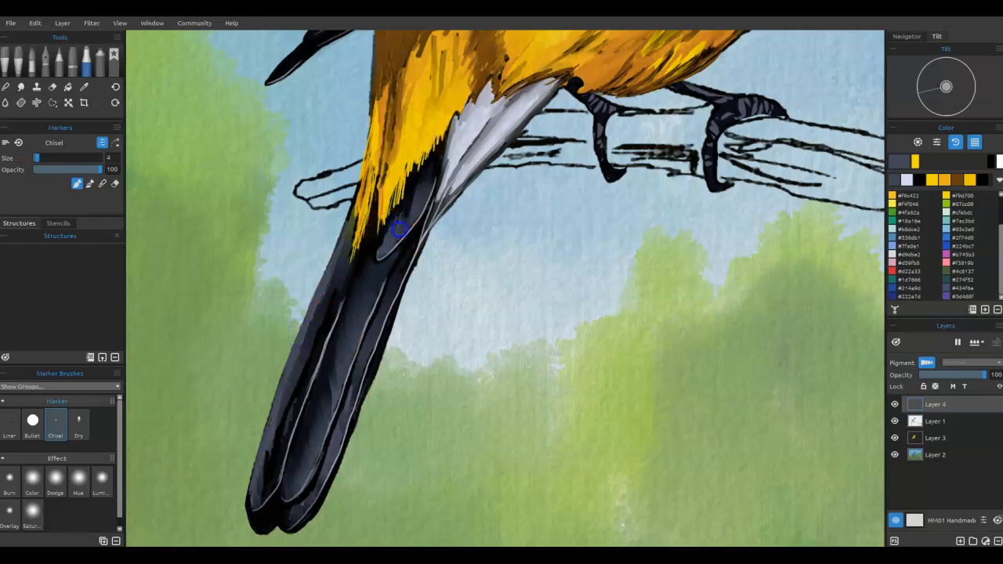
drag(426, 185, 404, 200)
key(b)
mouse_move(395, 240)
mouse_down()
mouse_move(415, 217)
mouse_move(398, 233)
mouse_up()
drag(324, 295, 318, 300)
mouse_move(270, 431)
mouse_down()
mouse_move(250, 484)
mouse_move(252, 475)
mouse_up()
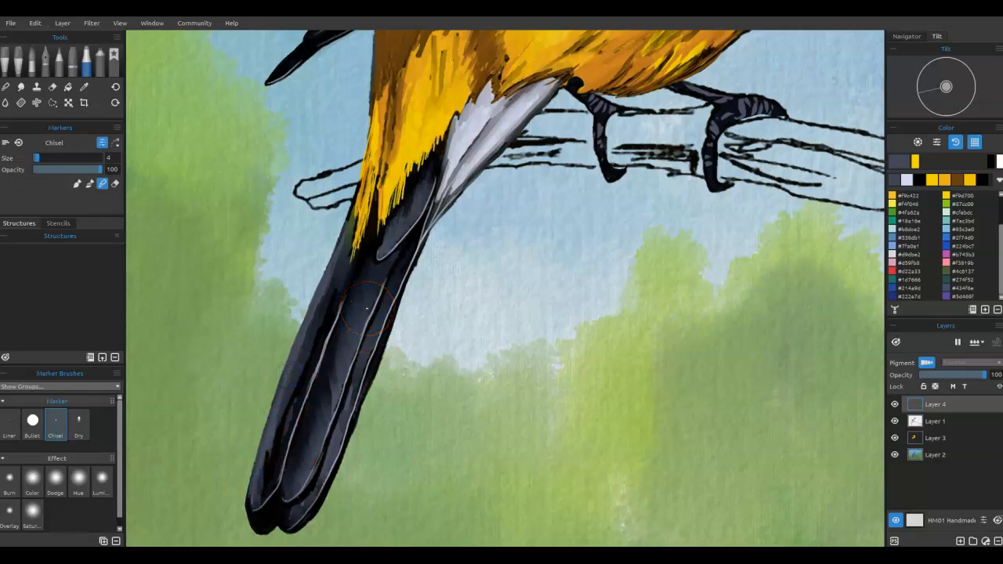
Step: Return to the light lavender and paint small highlights on both of the bird's legs and feet
click(907, 180)
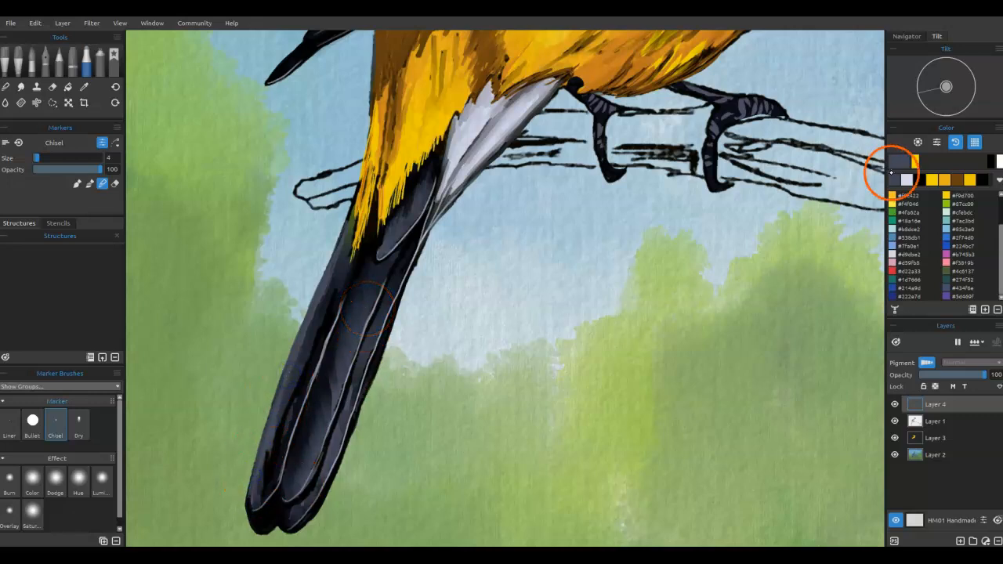
key(b)
drag(737, 100, 766, 101)
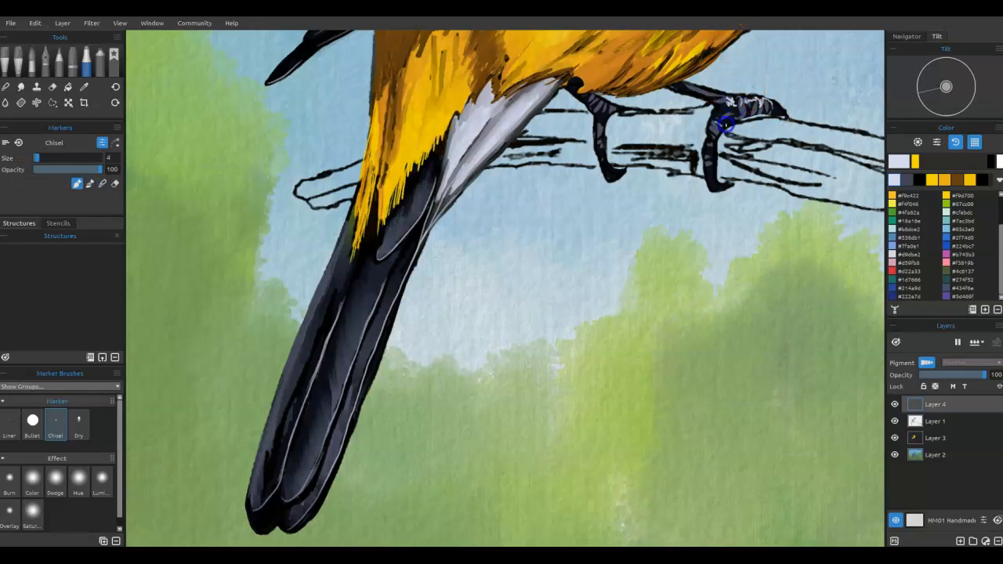
drag(713, 151, 714, 161)
drag(767, 97, 775, 105)
drag(684, 86, 716, 94)
drag(595, 98, 623, 108)
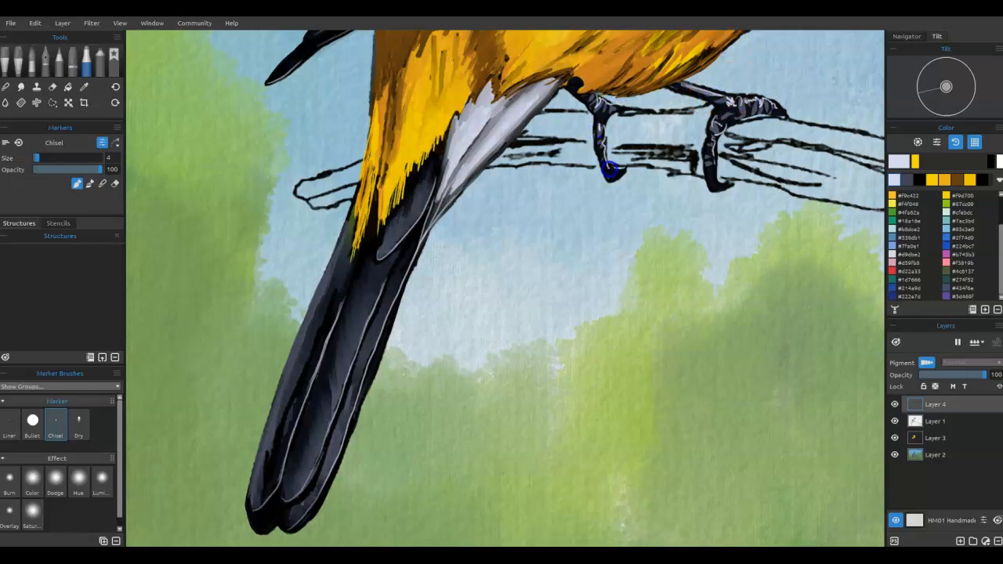
Step: Lighten the brush colour to #e1e6fc and paint bright feather highlights over the white patch beneath the tail base
click(904, 162)
click(625, 190)
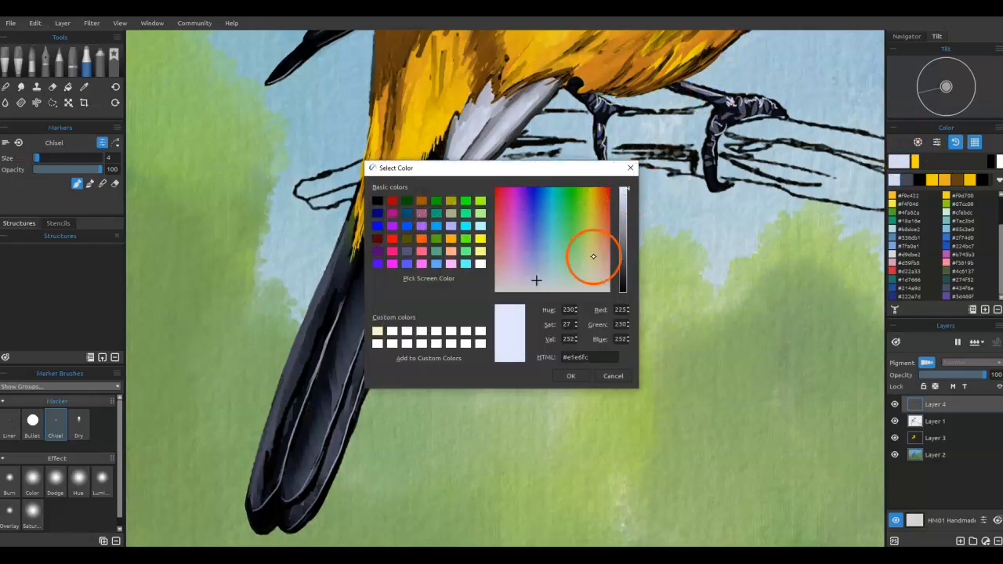
click(572, 374)
drag(480, 131, 452, 168)
drag(520, 111, 478, 151)
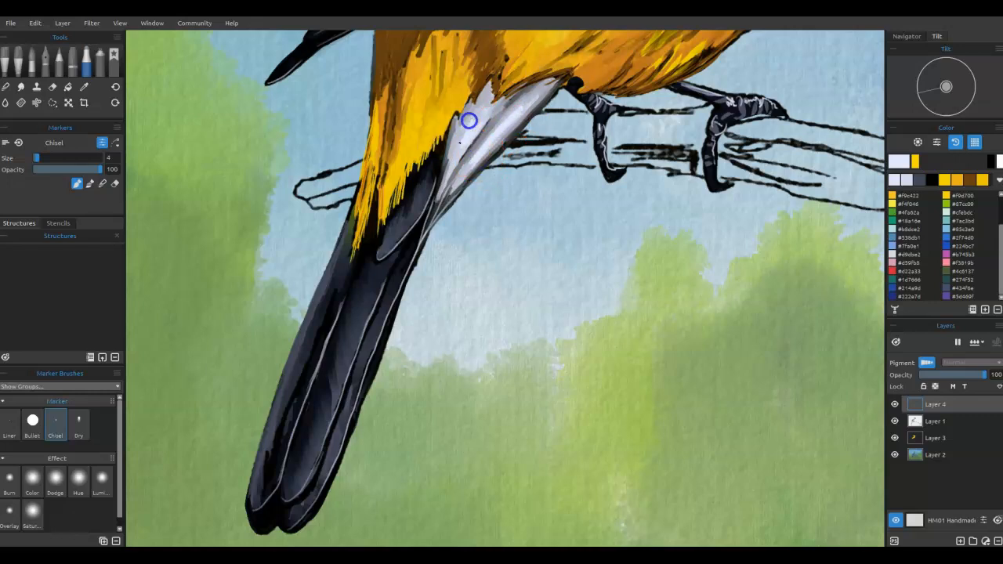
drag(482, 110, 527, 125)
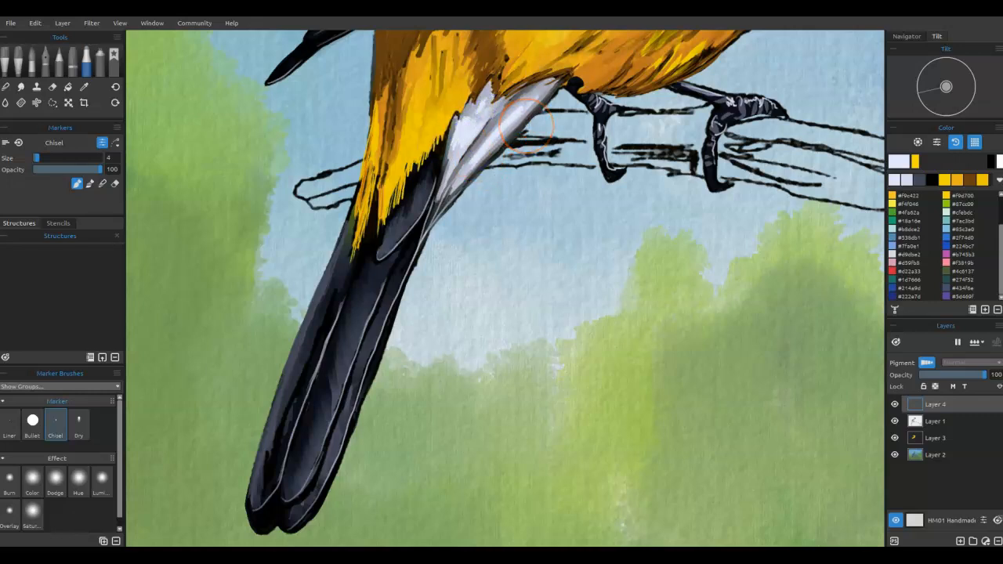
key(ctrl+0)
key(b)
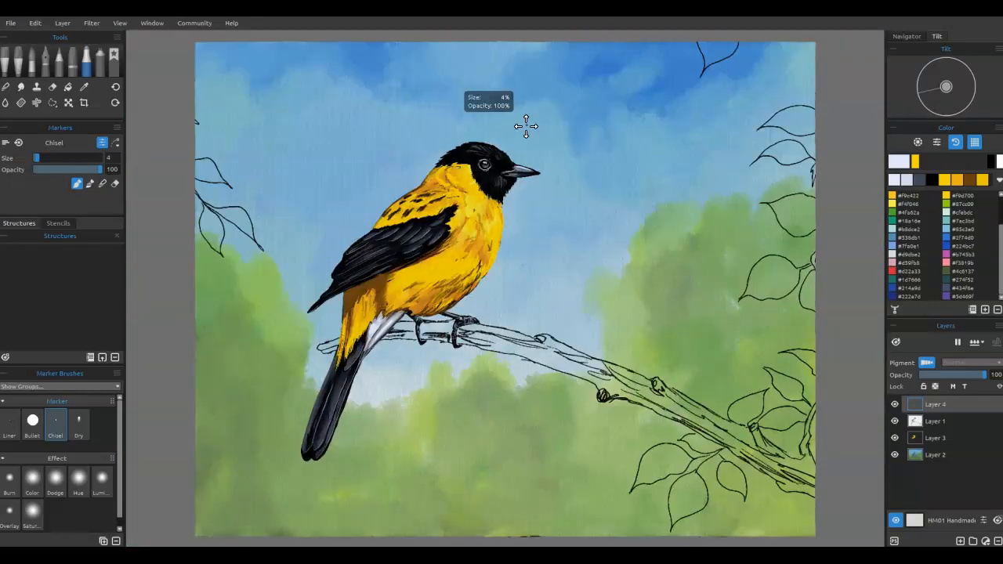